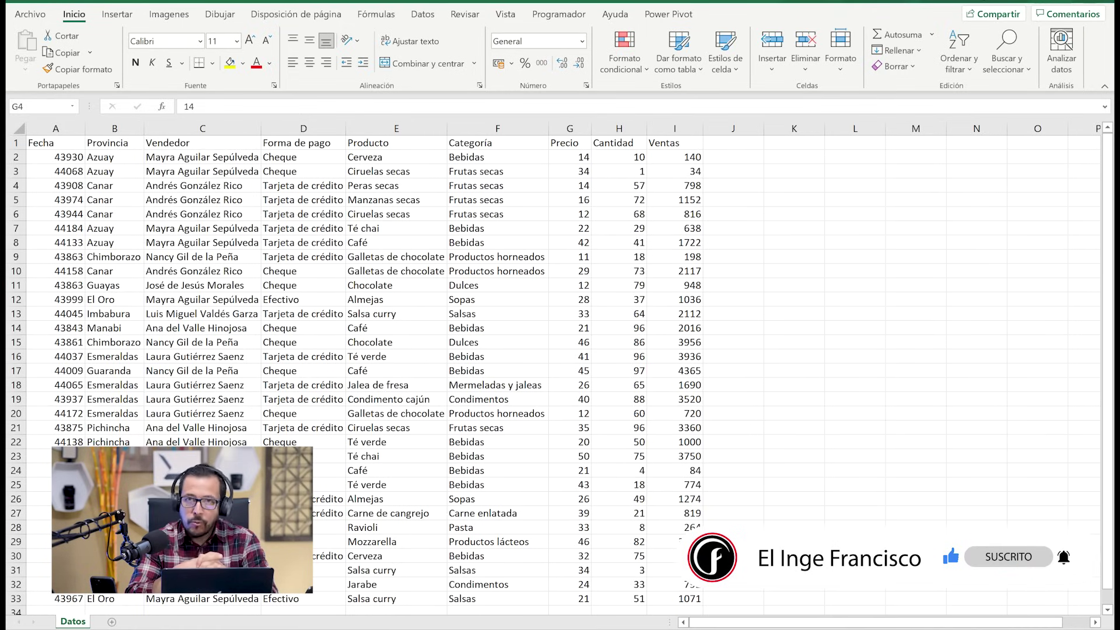
left_click(326, 232)
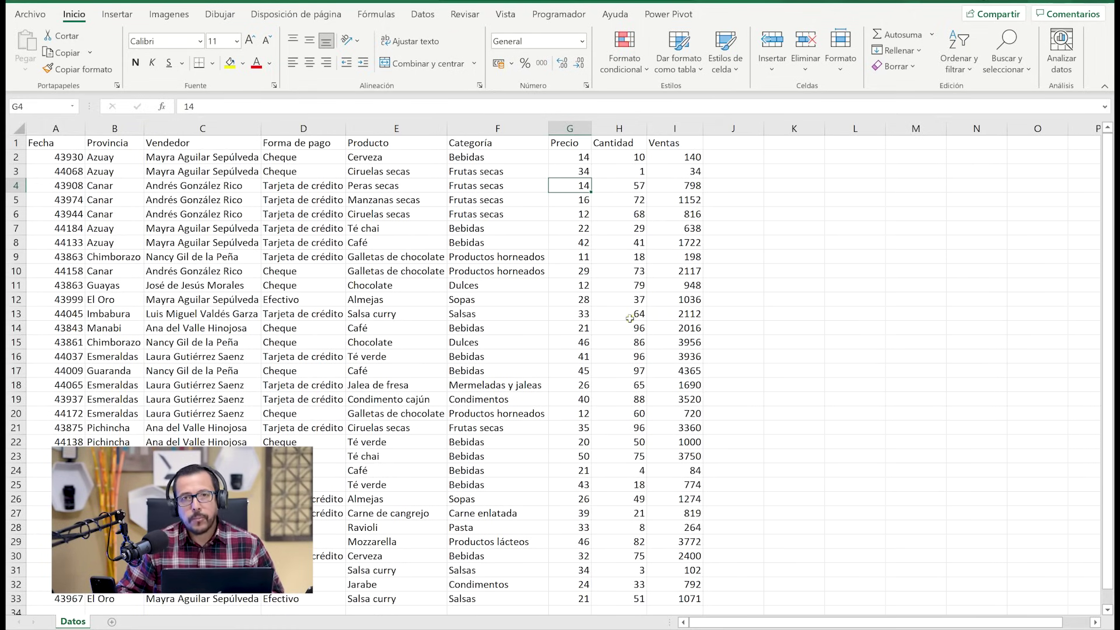
key("Left")
key("Left")
key("Down")
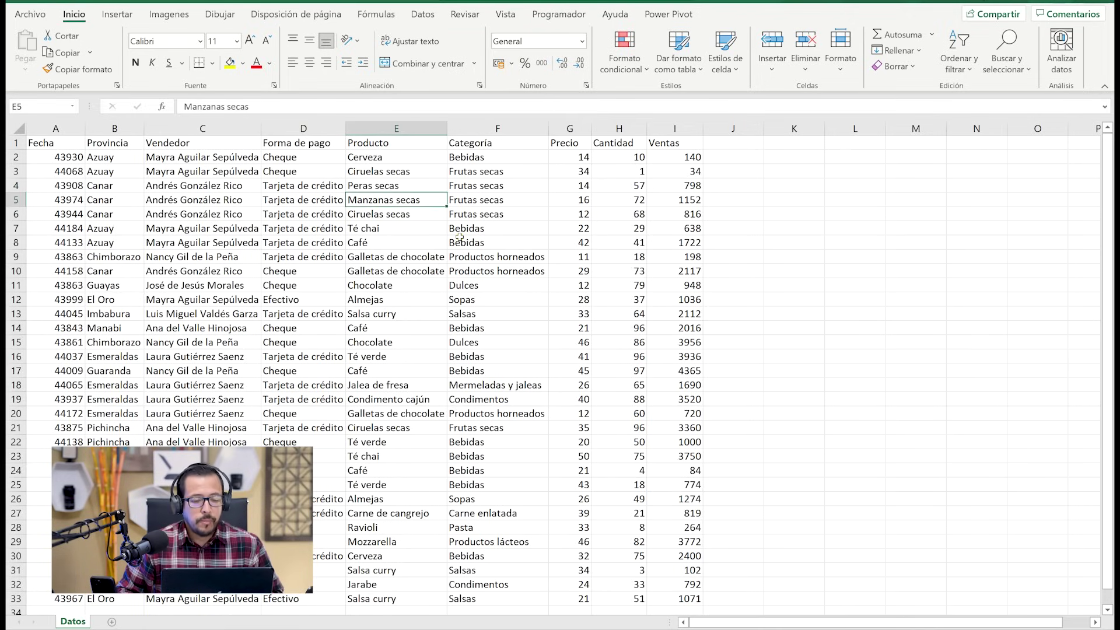
left_click(342, 238)
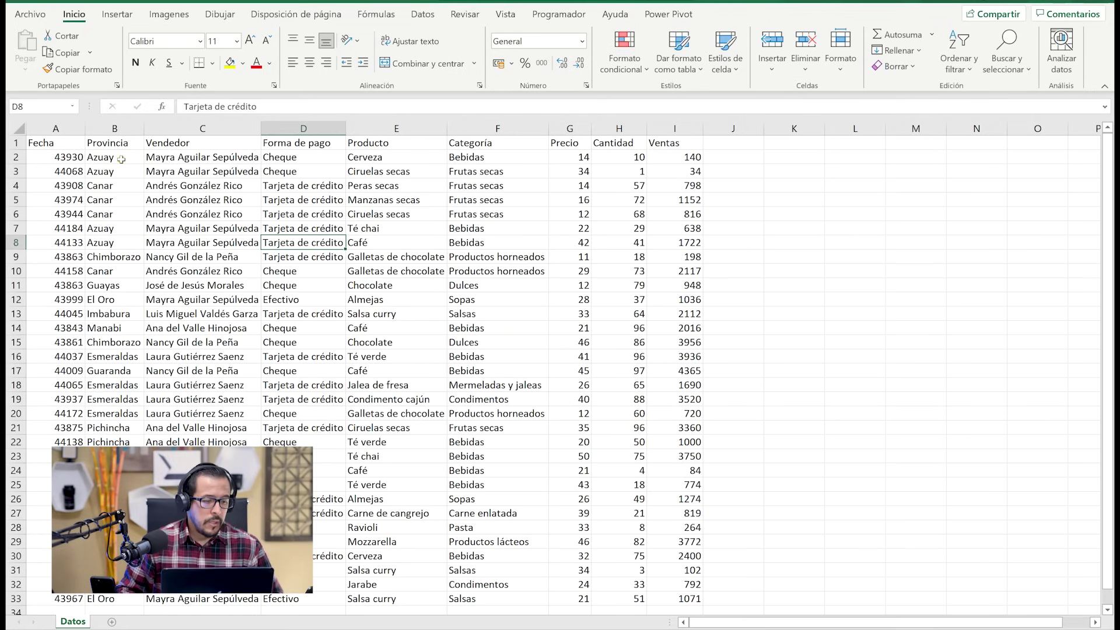
Format the Fecha values in A2:A33 as dates of type *14/3/2012 and widen column A slightly
left_click_drag(70, 157, 59, 597)
right_click(59, 597)
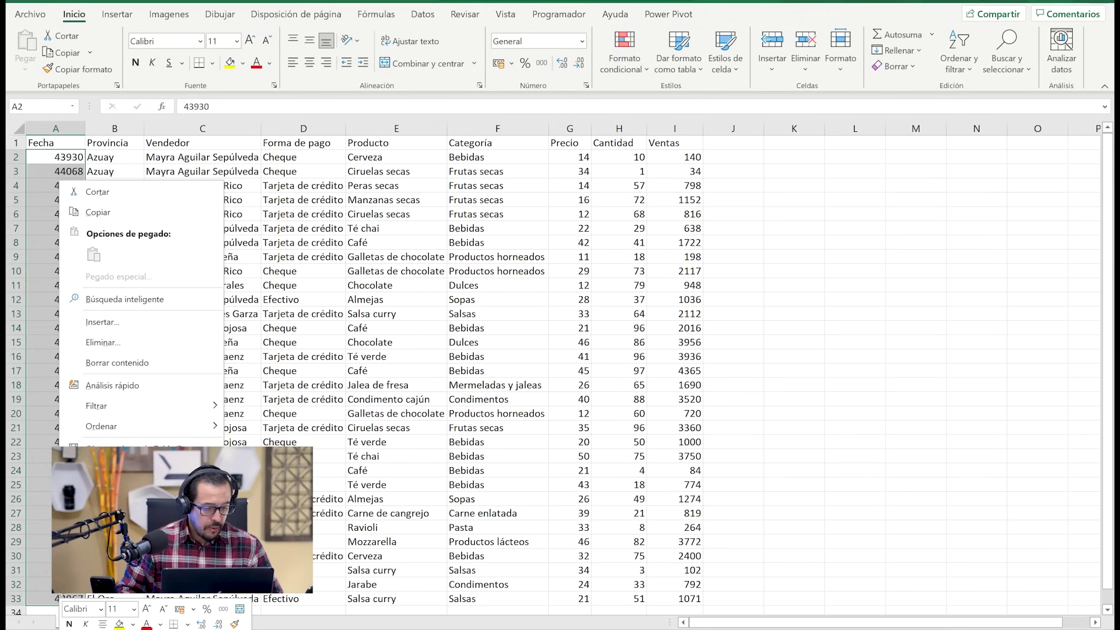
left_click(117, 507)
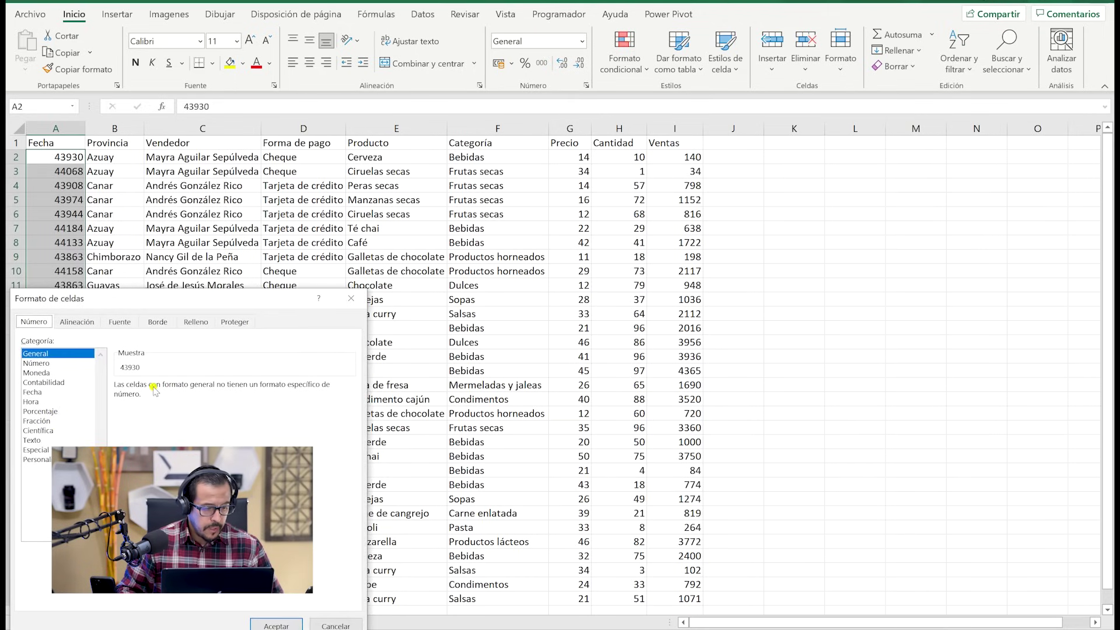
left_click(33, 393)
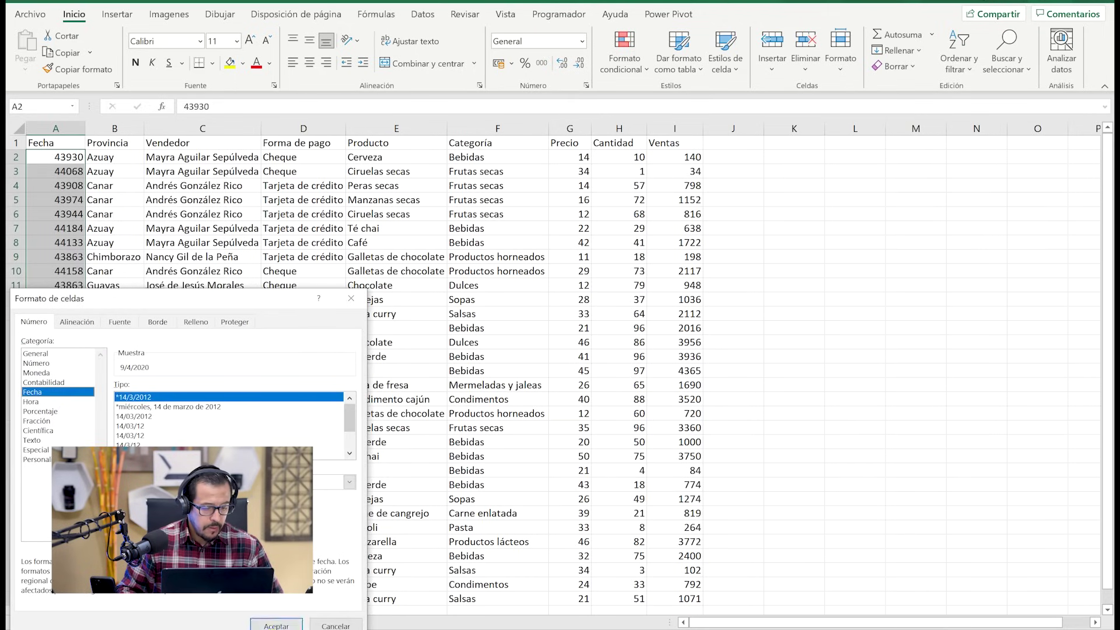
left_click(263, 622)
left_click(76, 233)
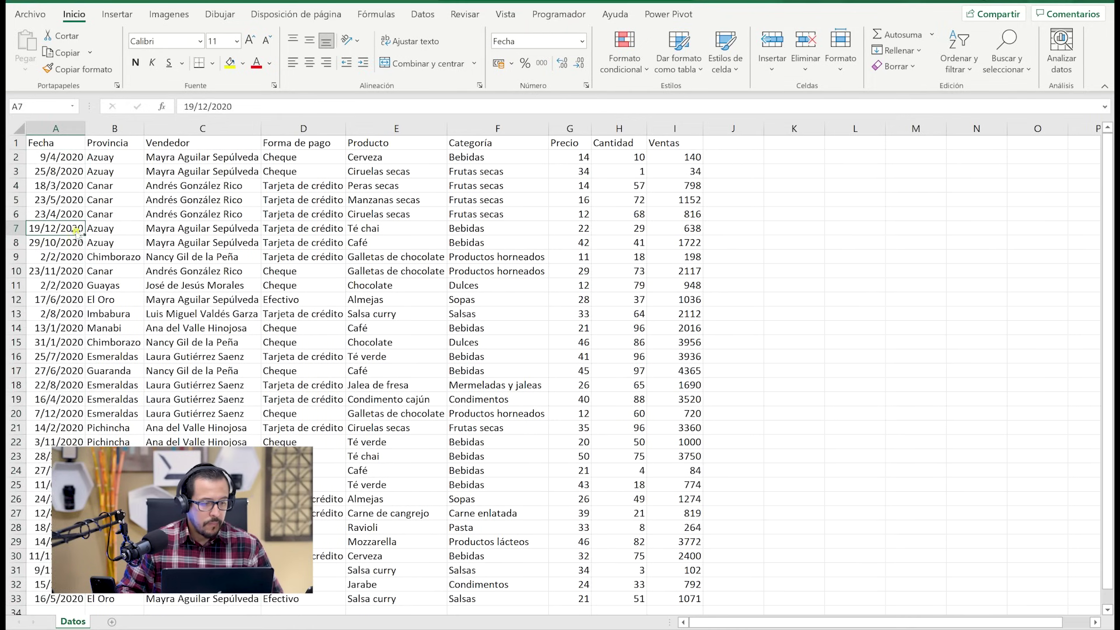
double_click(85, 127)
left_click_drag(88, 127, 91, 127)
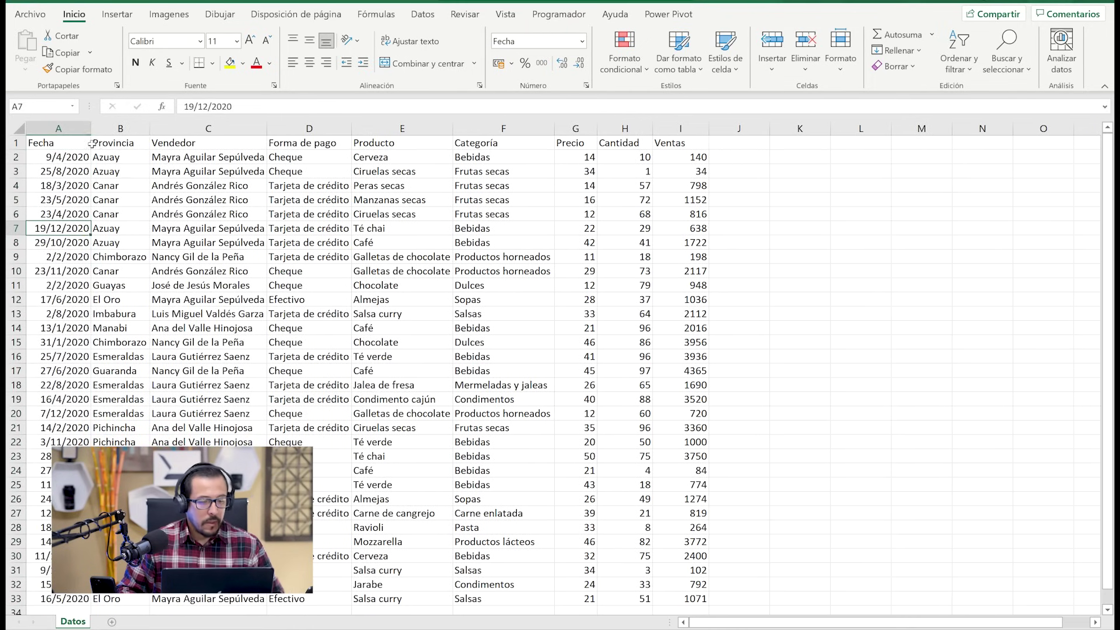
Examine the sales data's header row, its numeric columns, its descriptive columns, the Ventas formula and the whole range A1:I33
left_click(222, 242)
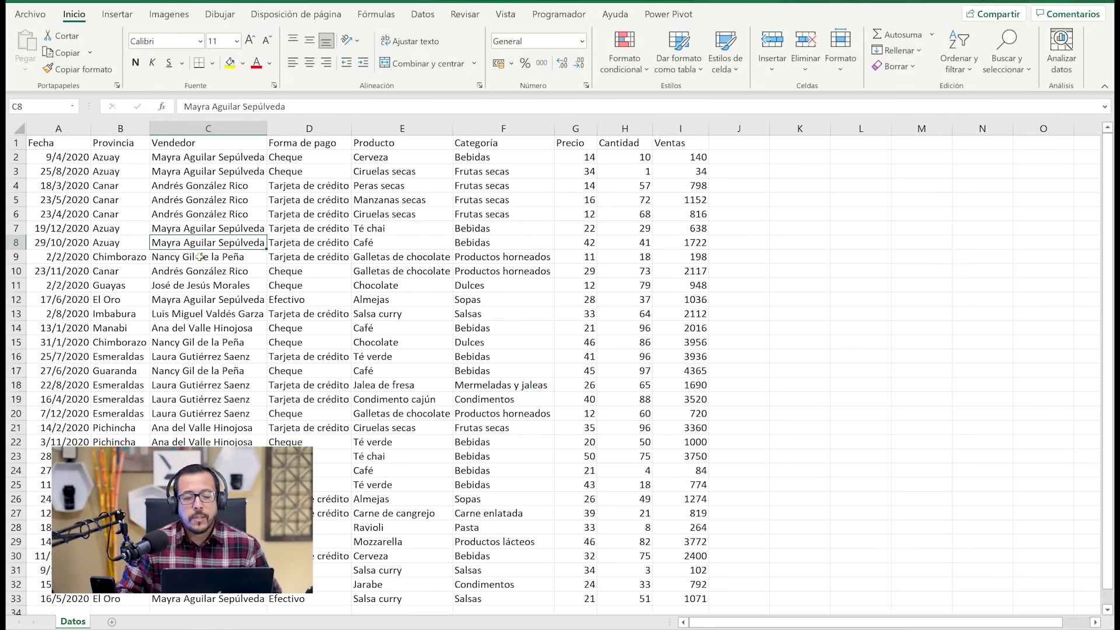
left_click(208, 182)
left_click_drag(58, 143, 671, 143)
left_click(687, 160)
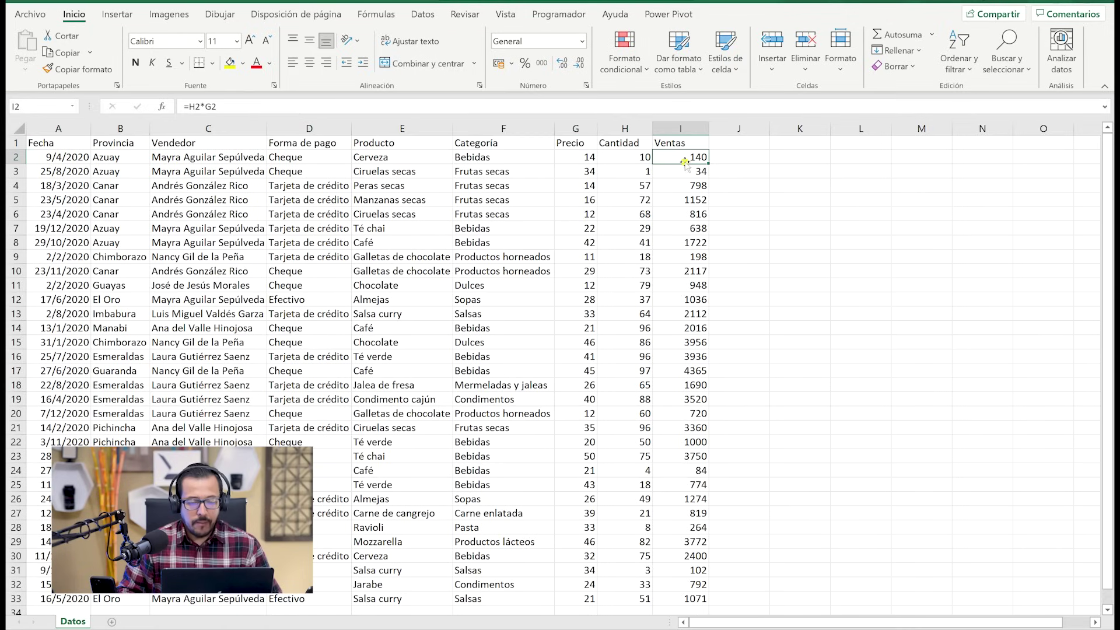
left_click_drag(573, 143, 682, 585)
left_click_drag(489, 143, 213, 596)
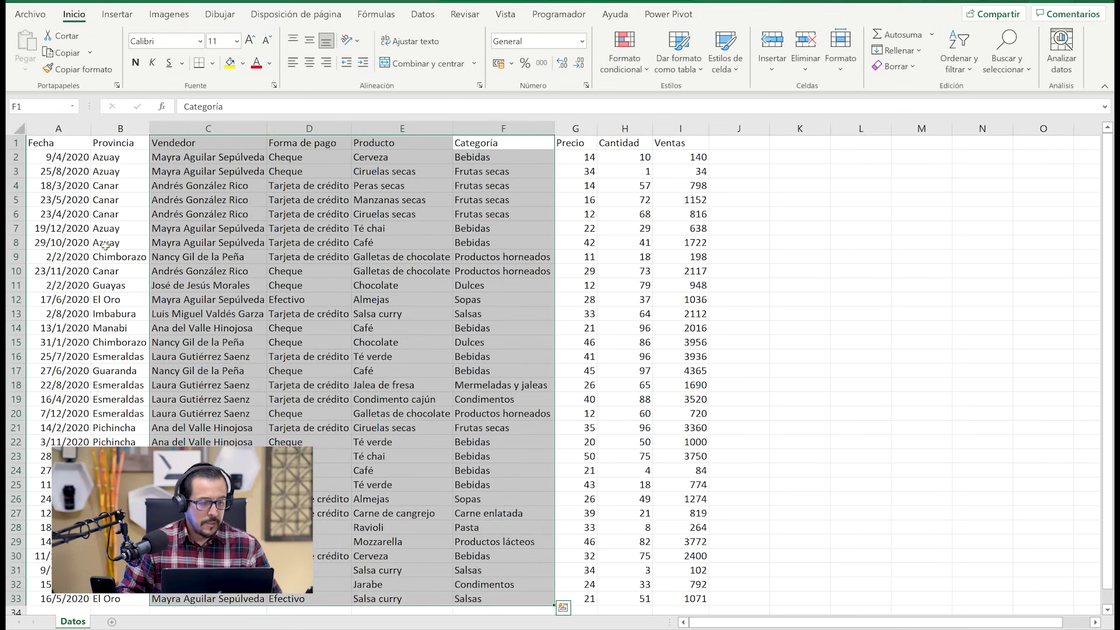
left_click_drag(67, 143, 50, 584)
left_click(346, 299)
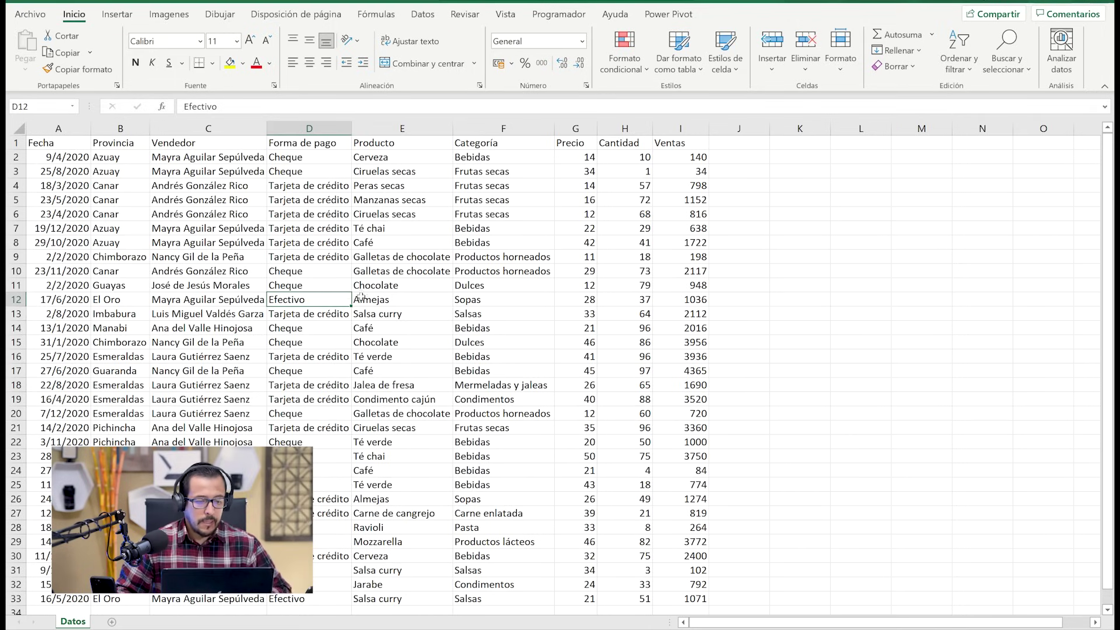
left_click_drag(70, 146, 689, 595)
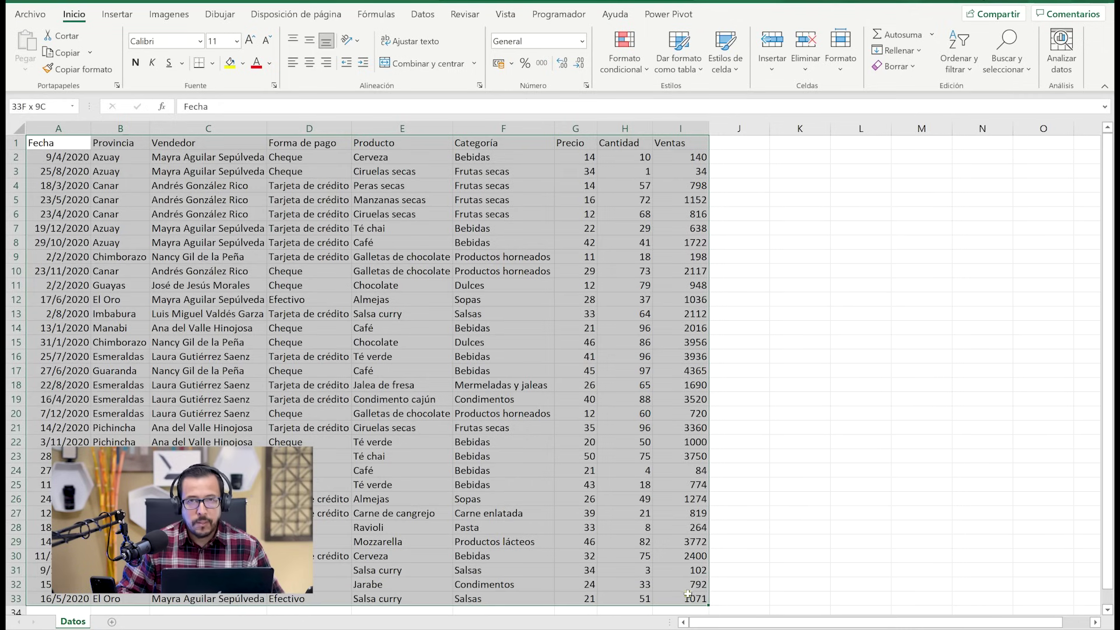
left_click(404, 287)
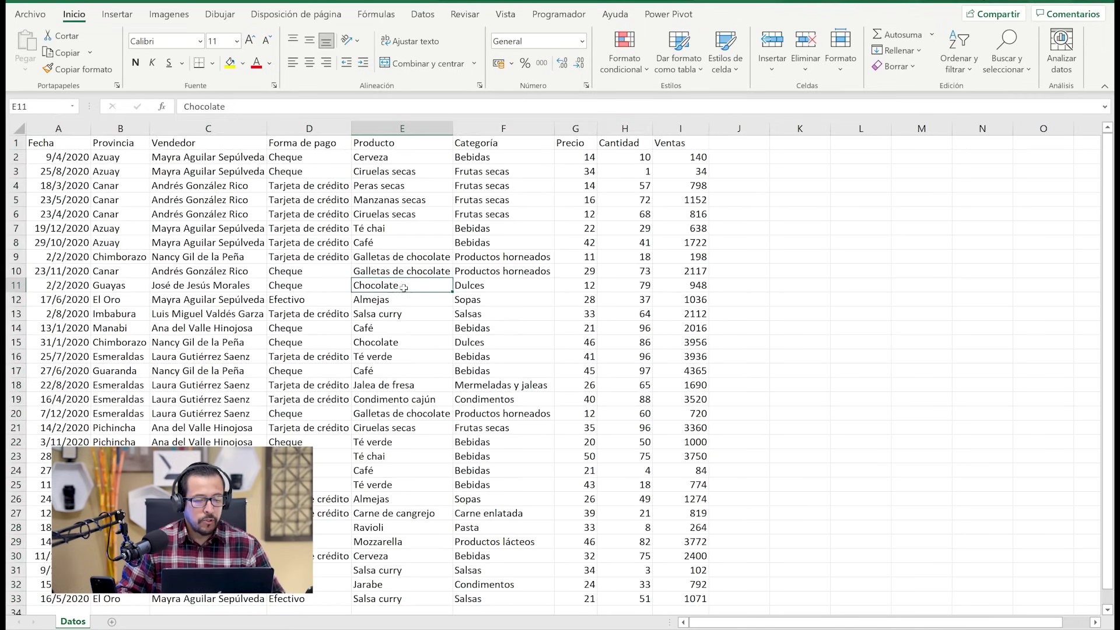
left_click(308, 243)
left_click_drag(75, 143, 718, 610)
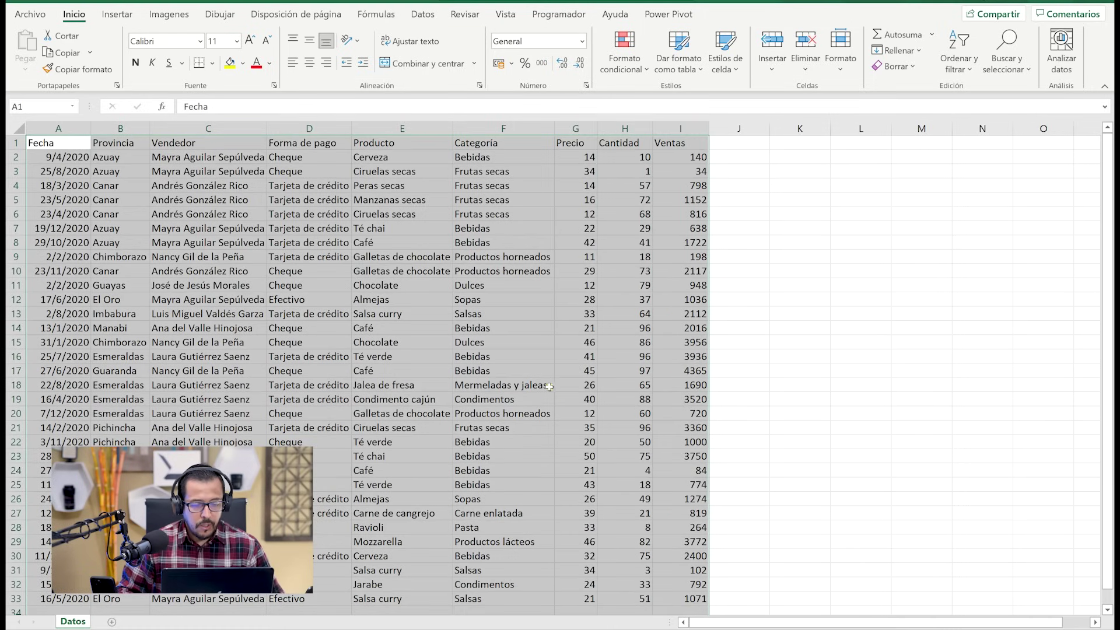
Convert the sales data range $A$1:$I$33 into a table with headers
left_click(325, 259)
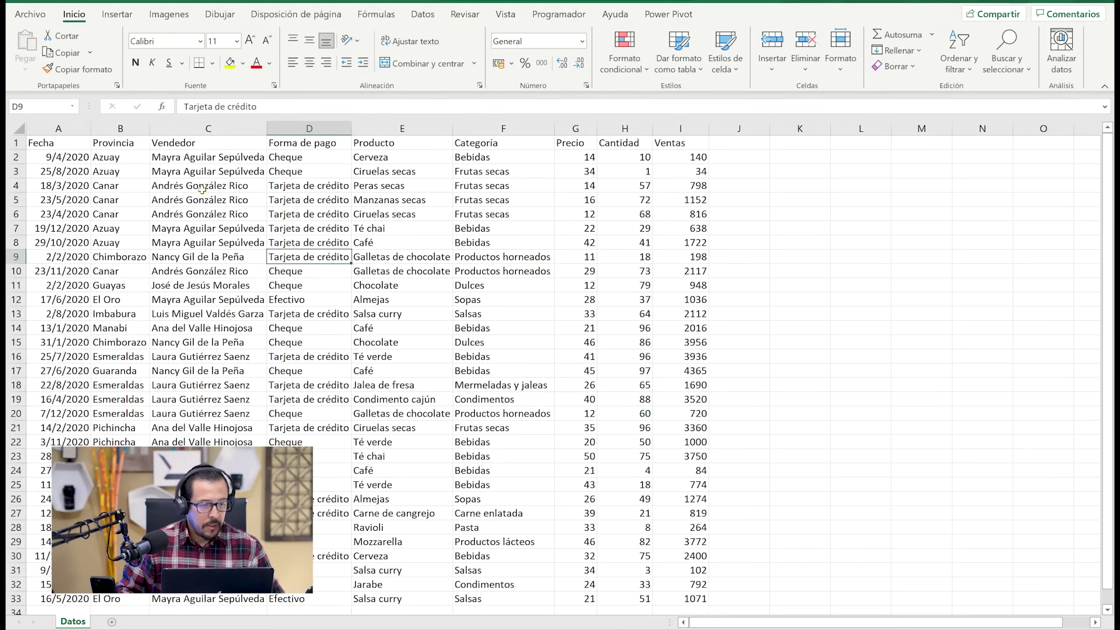
left_click(119, 15)
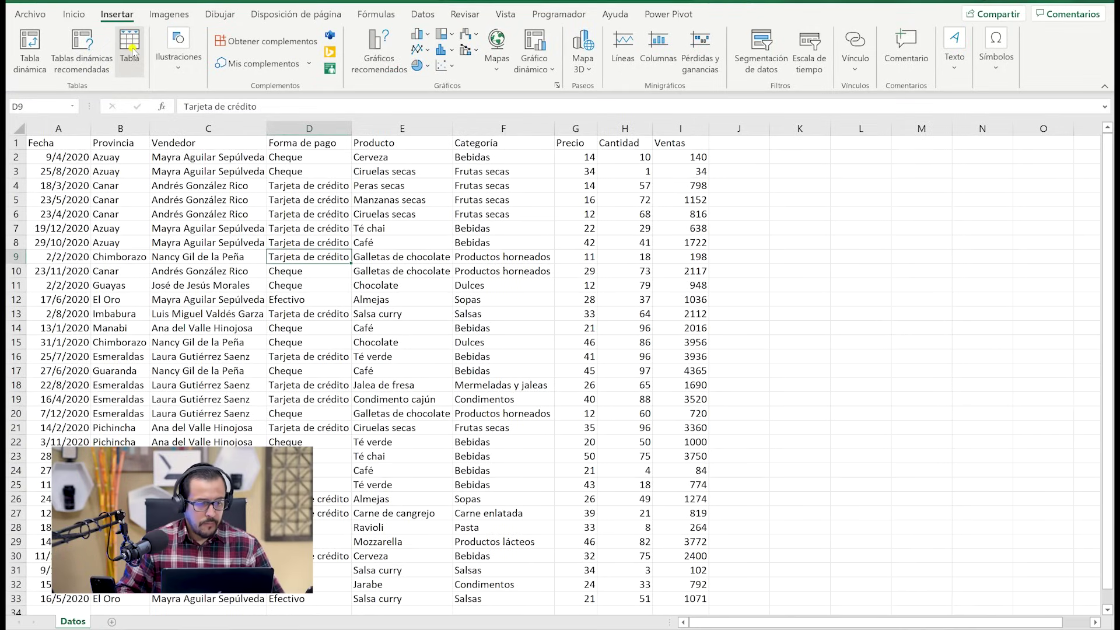
left_click(135, 55)
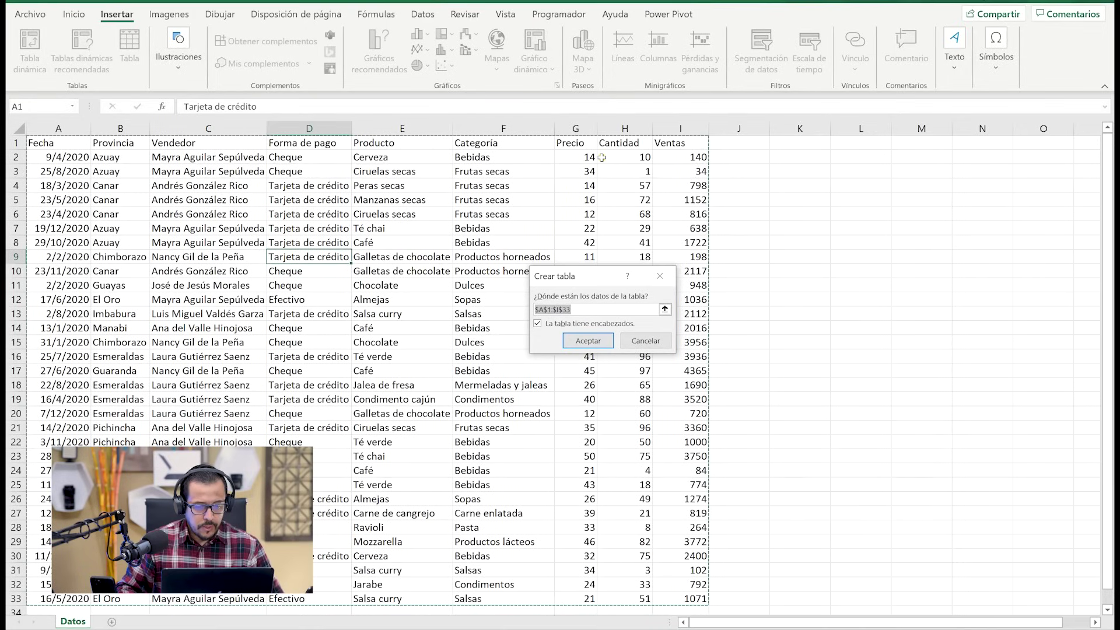
left_click(579, 343)
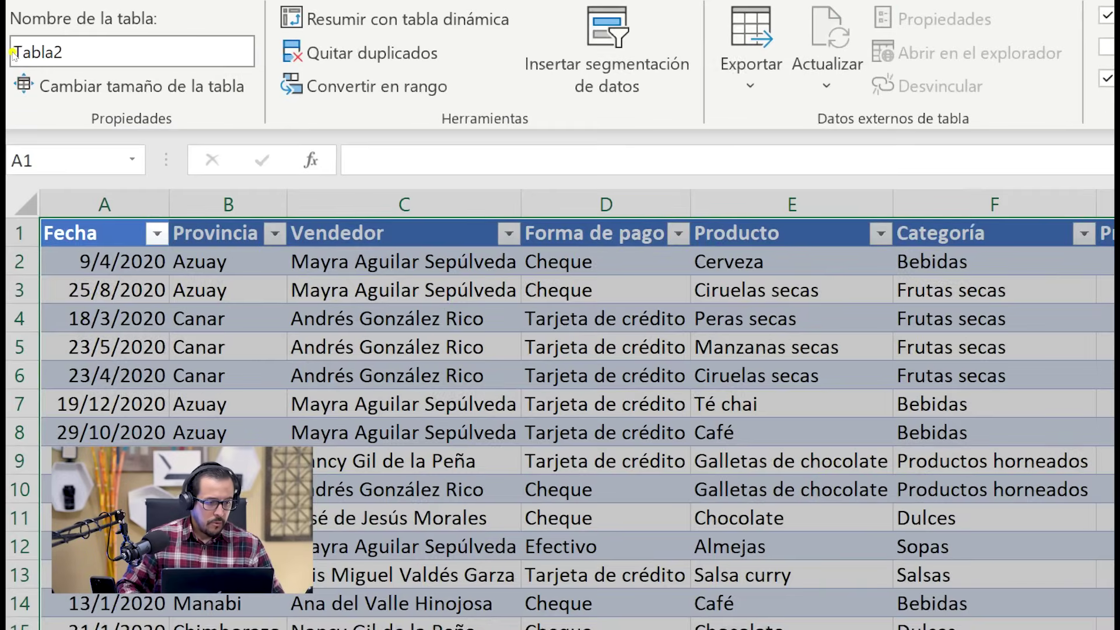
Rename the new table as Ventas
left_click(50, 51)
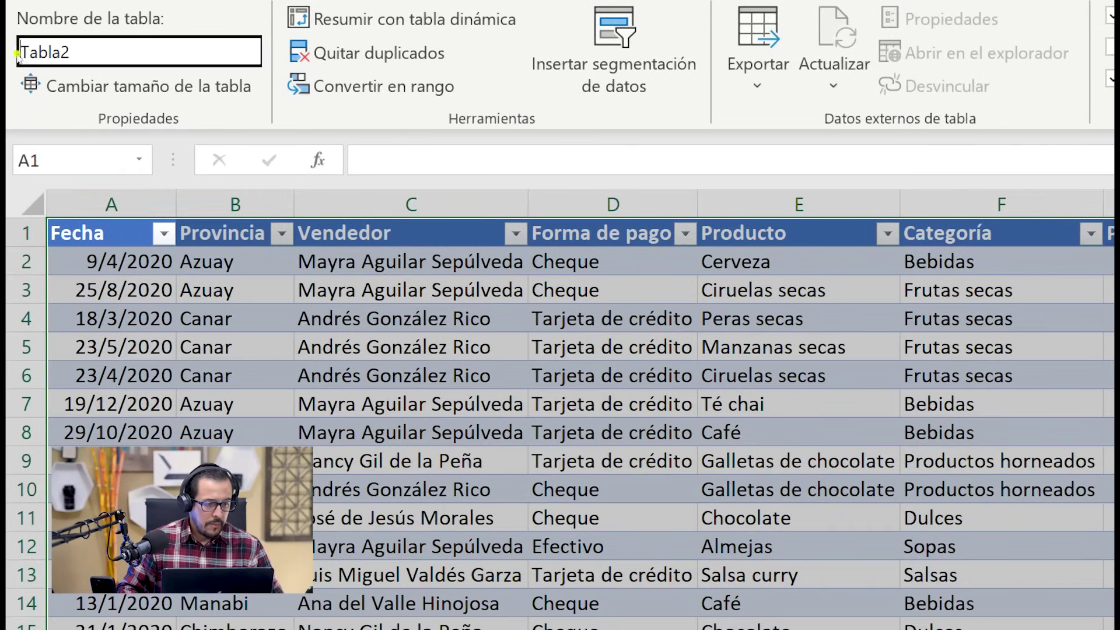
key("ctrl+a")
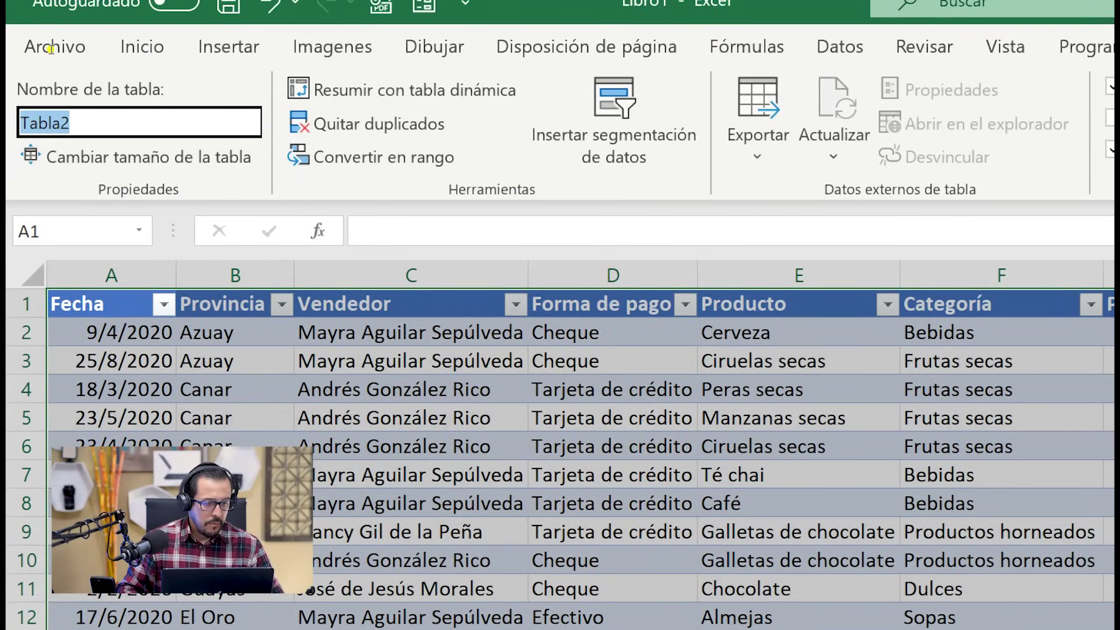
type("Ventas")
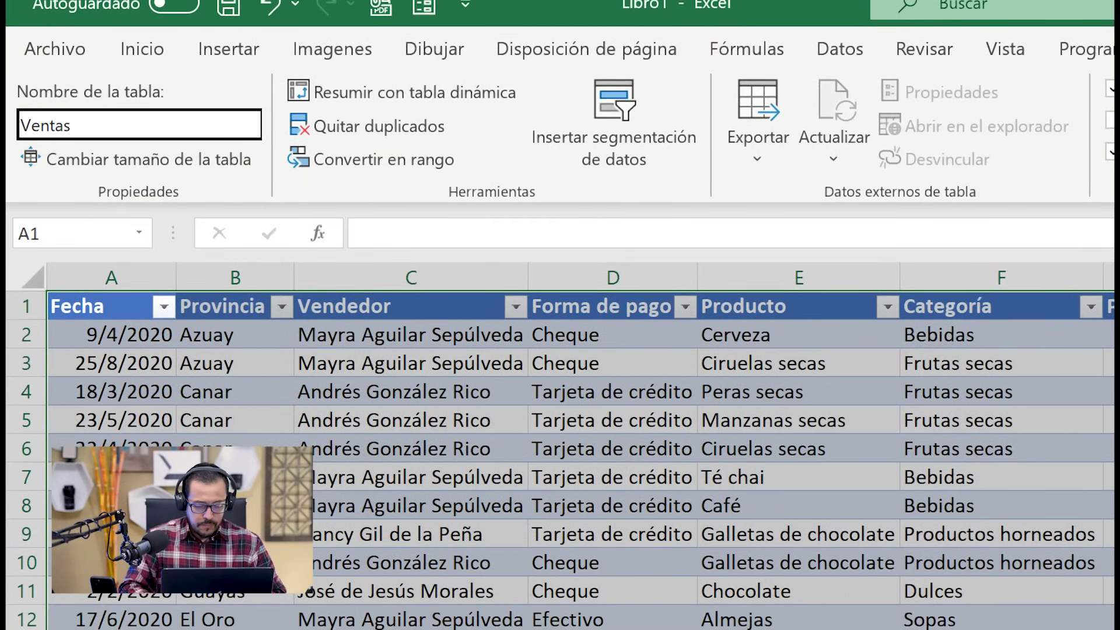
key("Return")
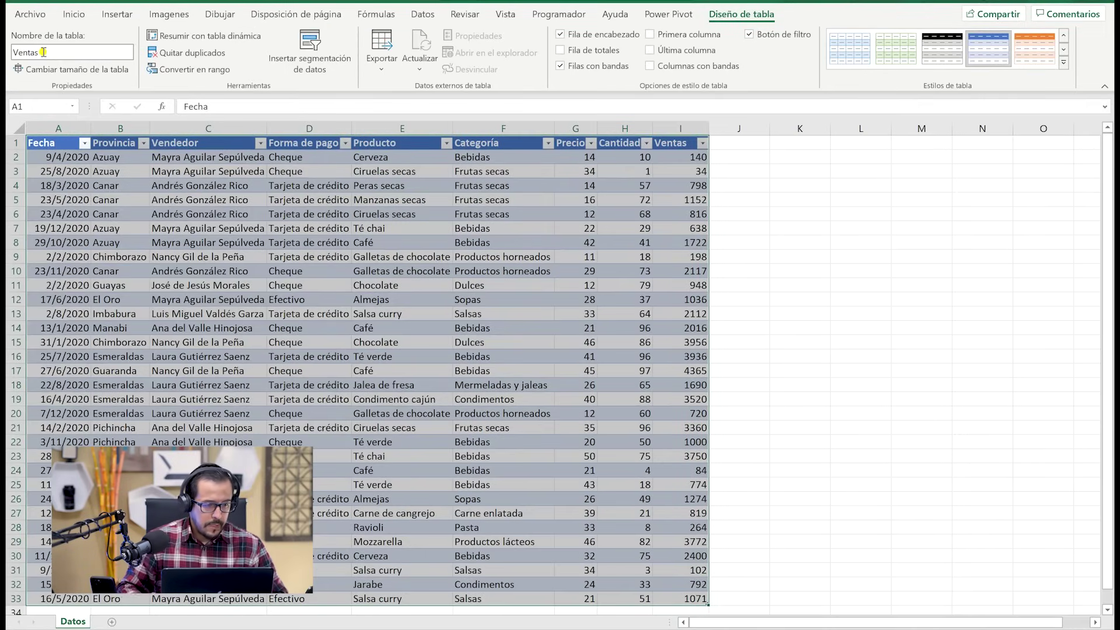
left_click(202, 185)
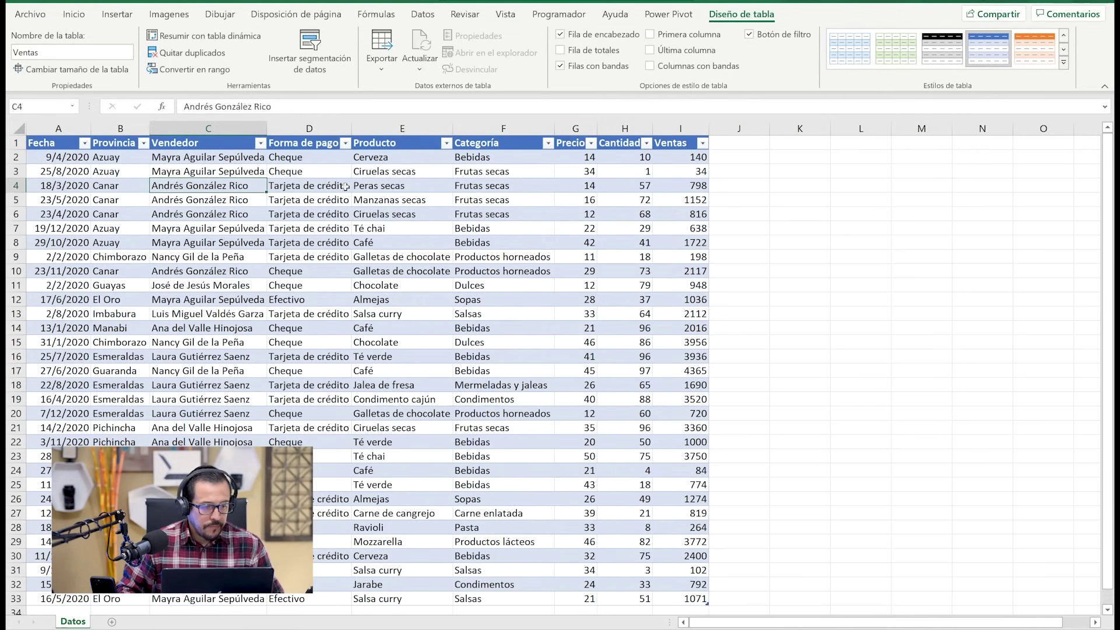
left_click(152, 229)
left_click(60, 158)
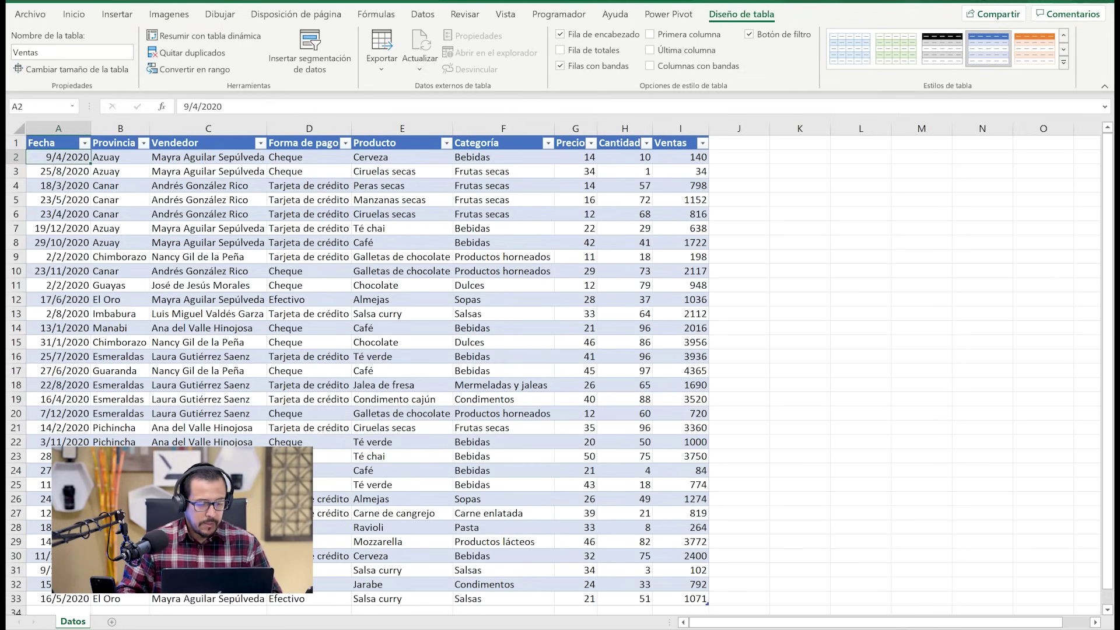
Add a new worksheet after Datos and name it TablaDinamica
left_click(111, 623)
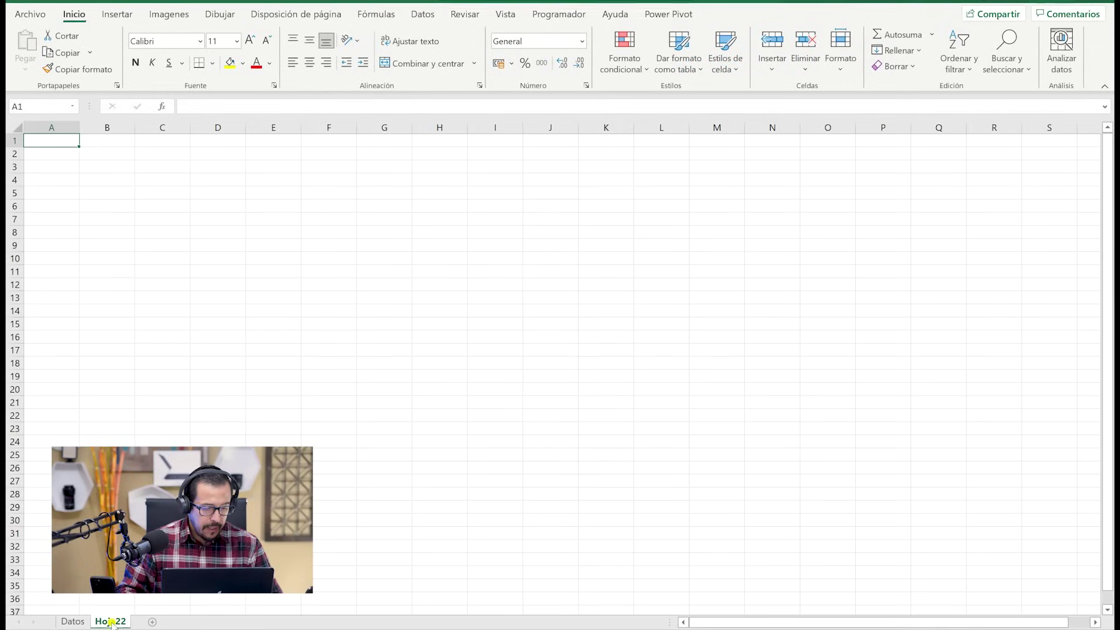
double_click(109, 622)
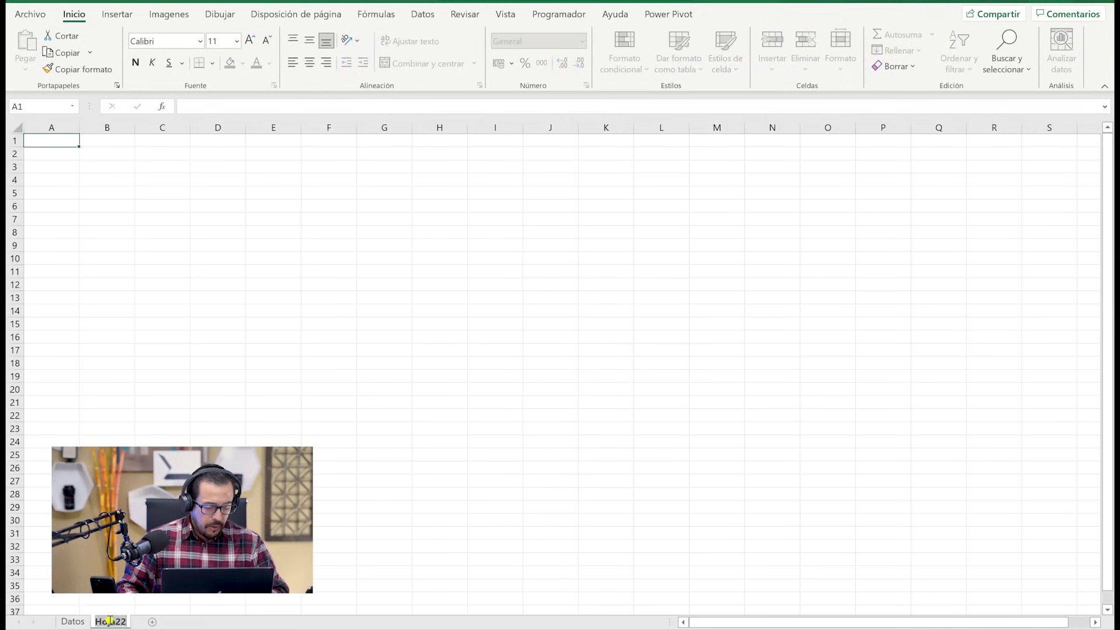
type("TablaDinamica")
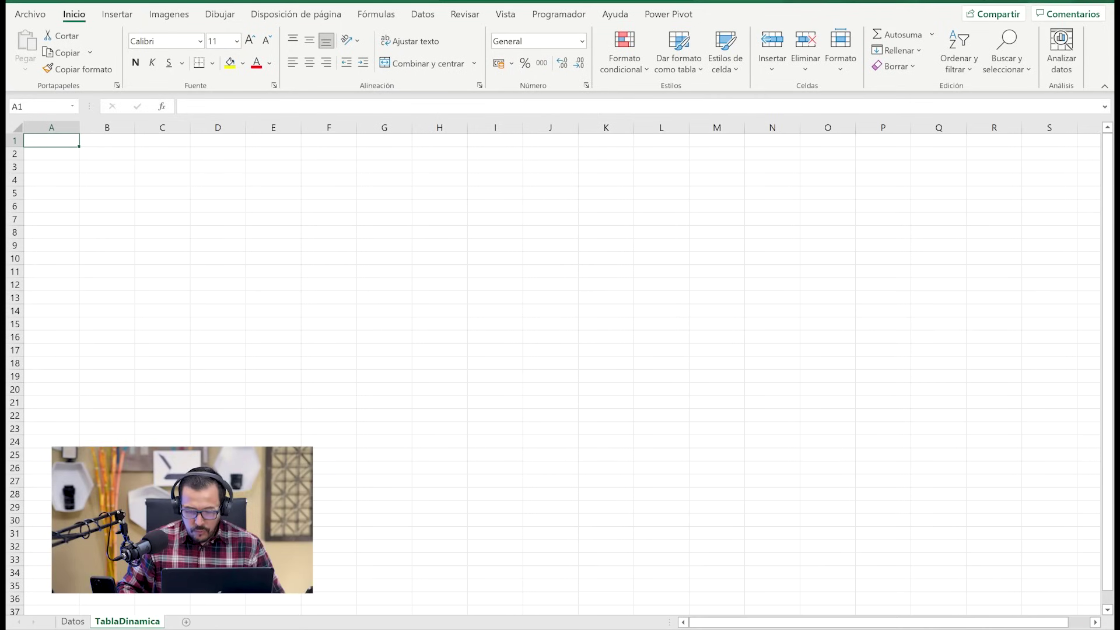
Enlarge the TablaDinamica sheet's view with a custom zoom percentage above 100%
left_click(1097, 629)
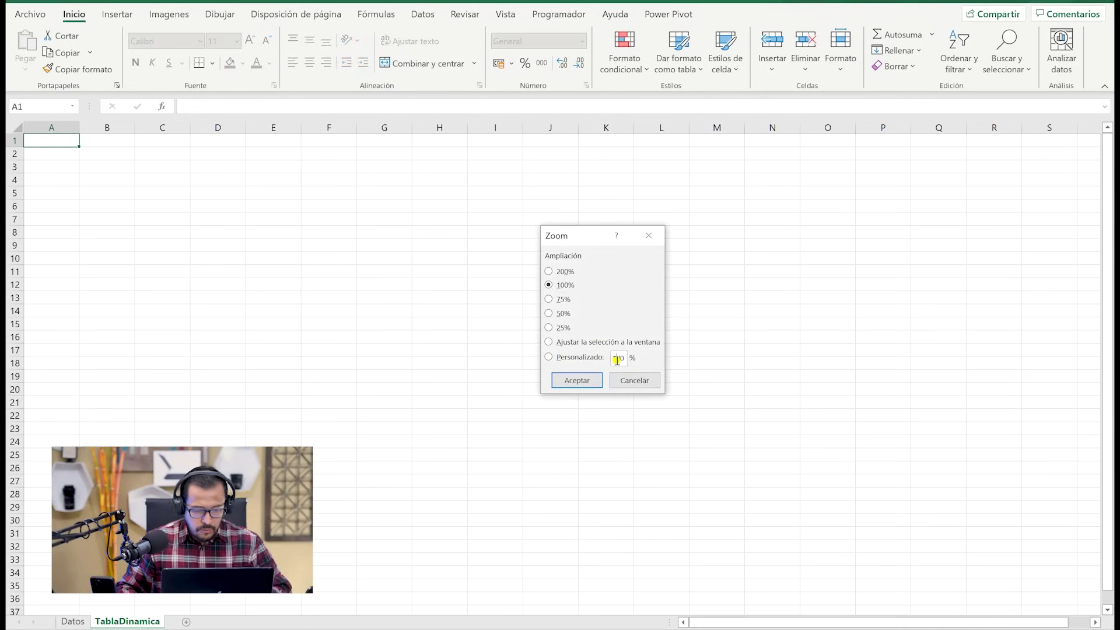
type("4")
key("Return")
left_click(87, 622)
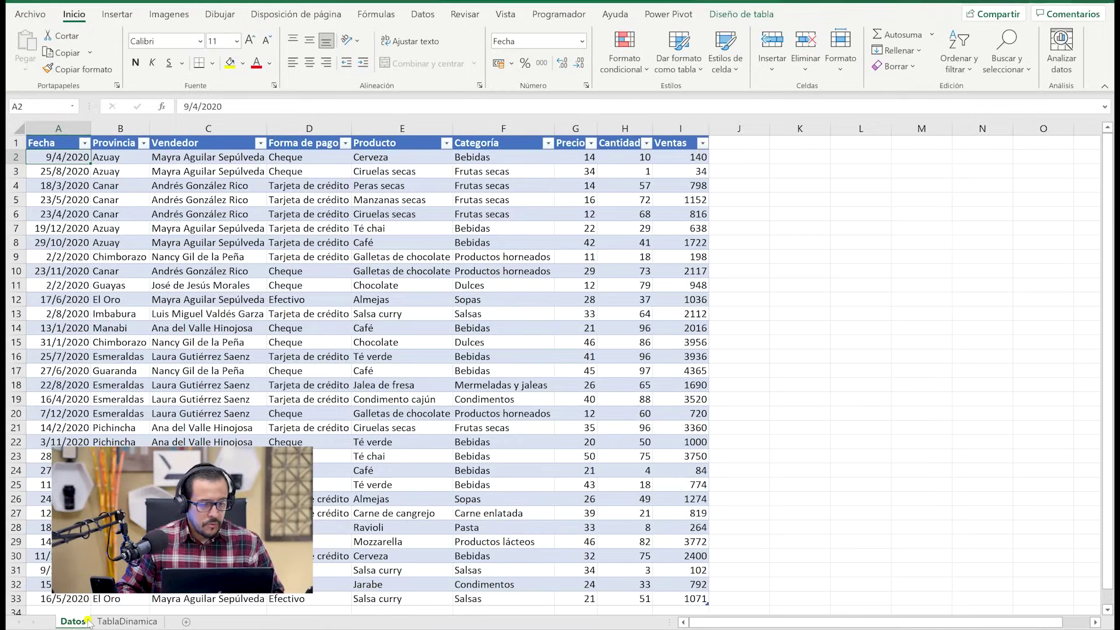
left_click(143, 386)
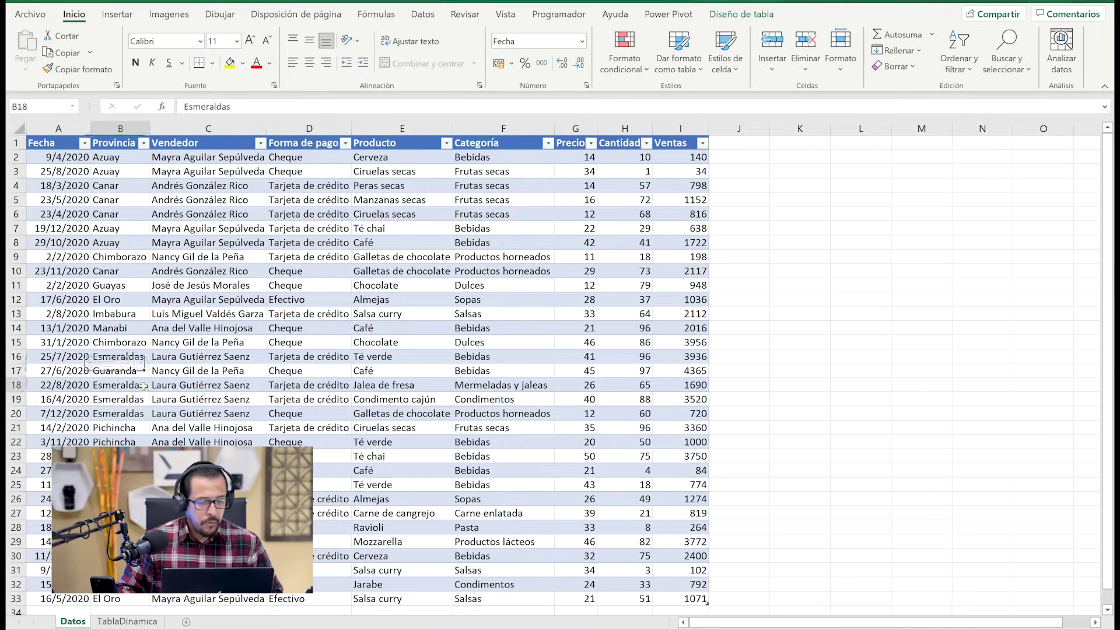
left_click(132, 622)
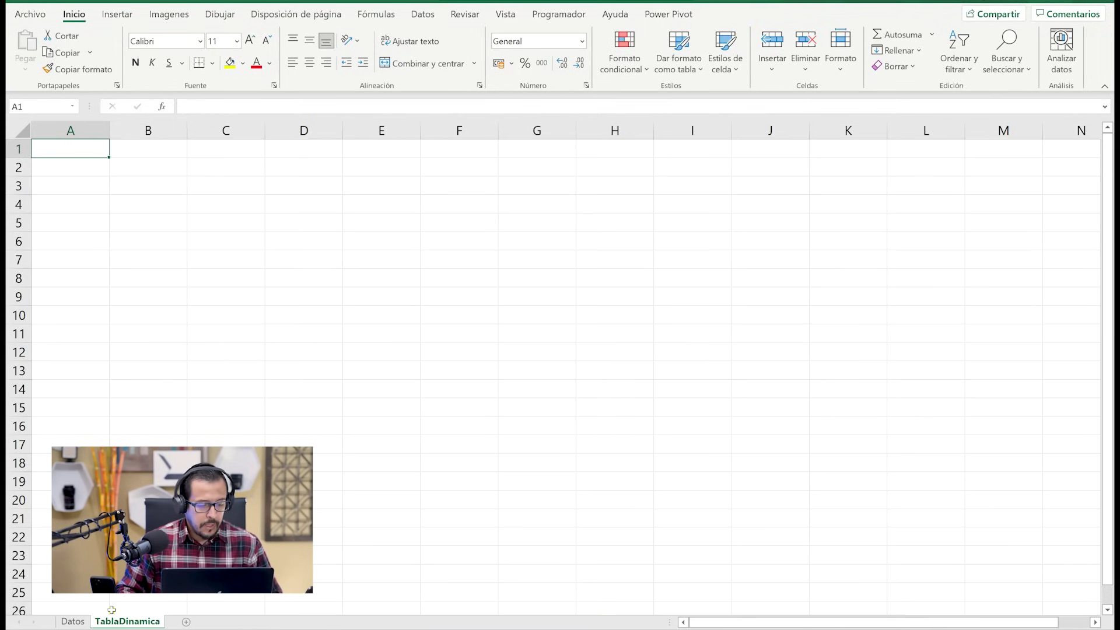
Create a pivot table from the Ventas table, placed on the existing TablaDinamica worksheet at cell A1
left_click(83, 622)
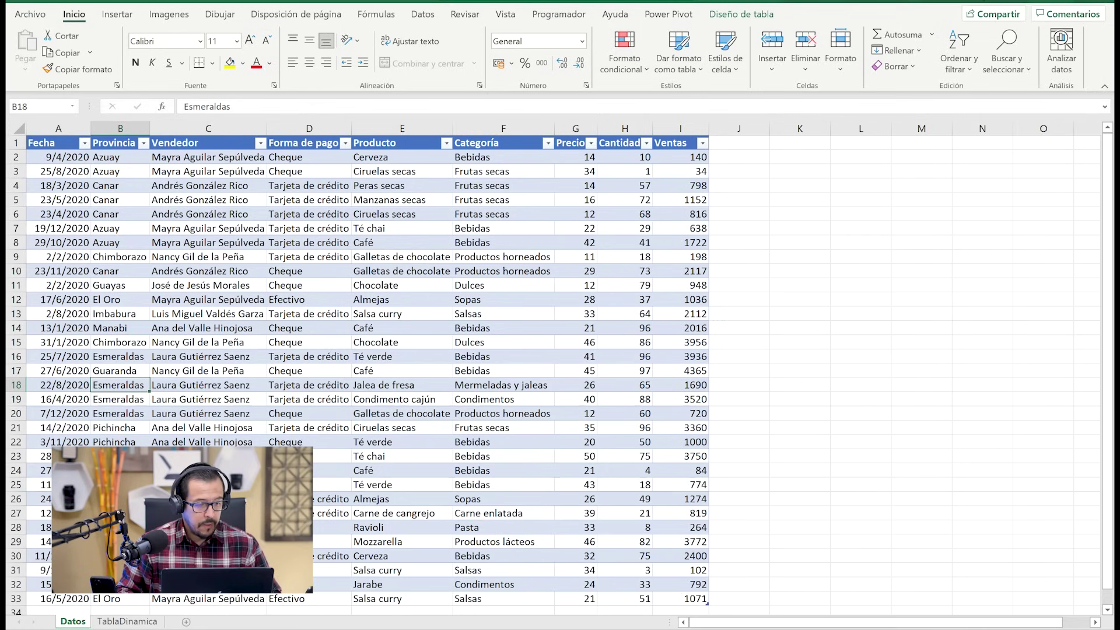
left_click(220, 272)
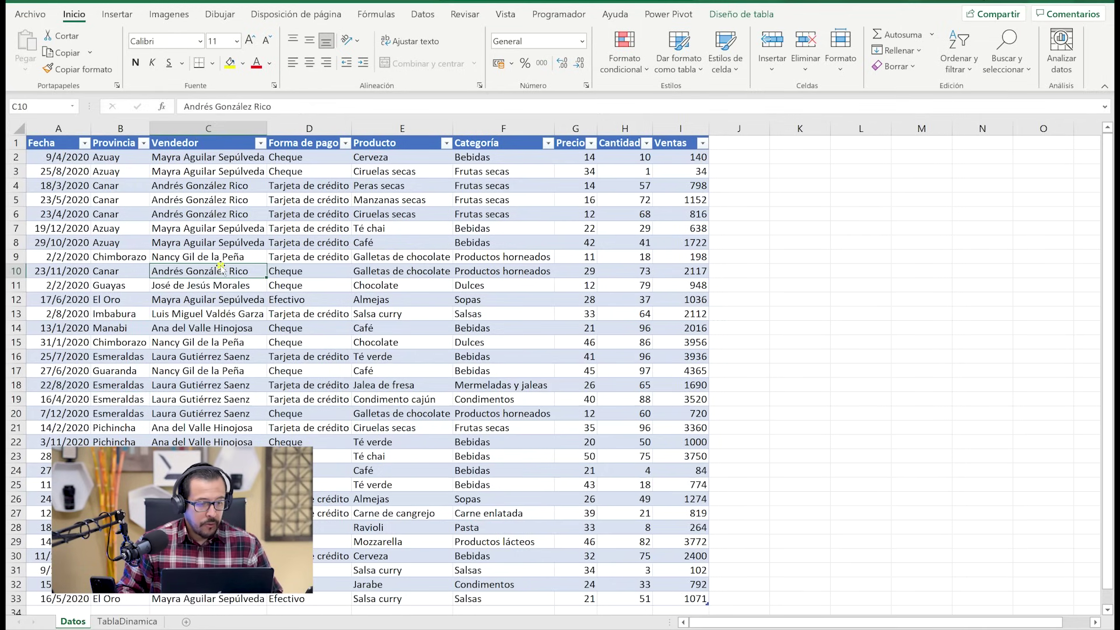
left_click(120, 15)
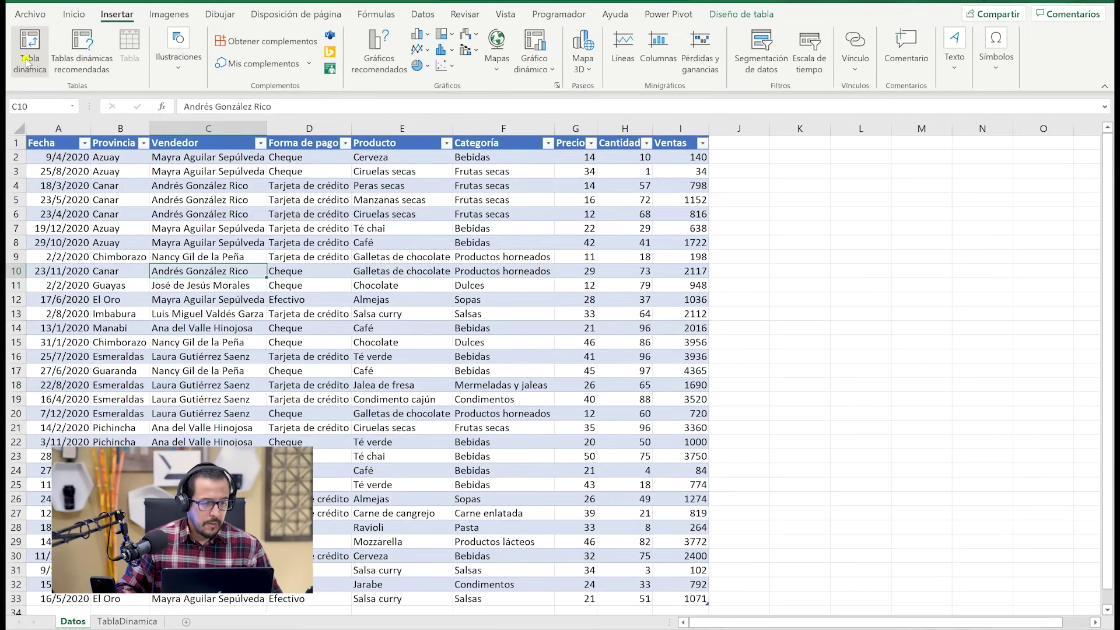
left_click(27, 60)
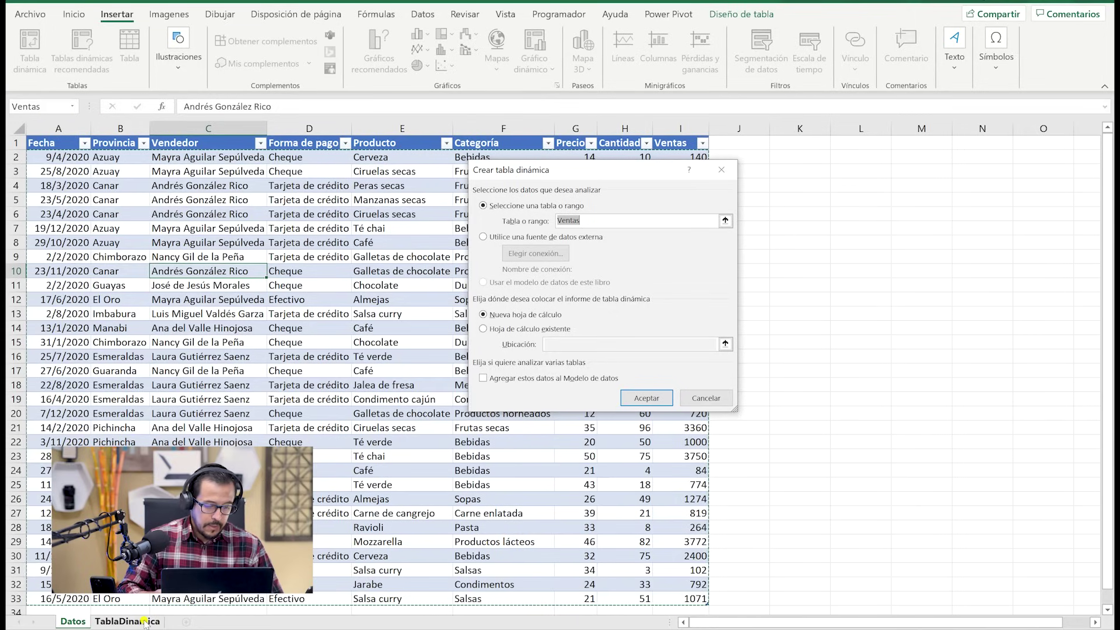
left_click(487, 329)
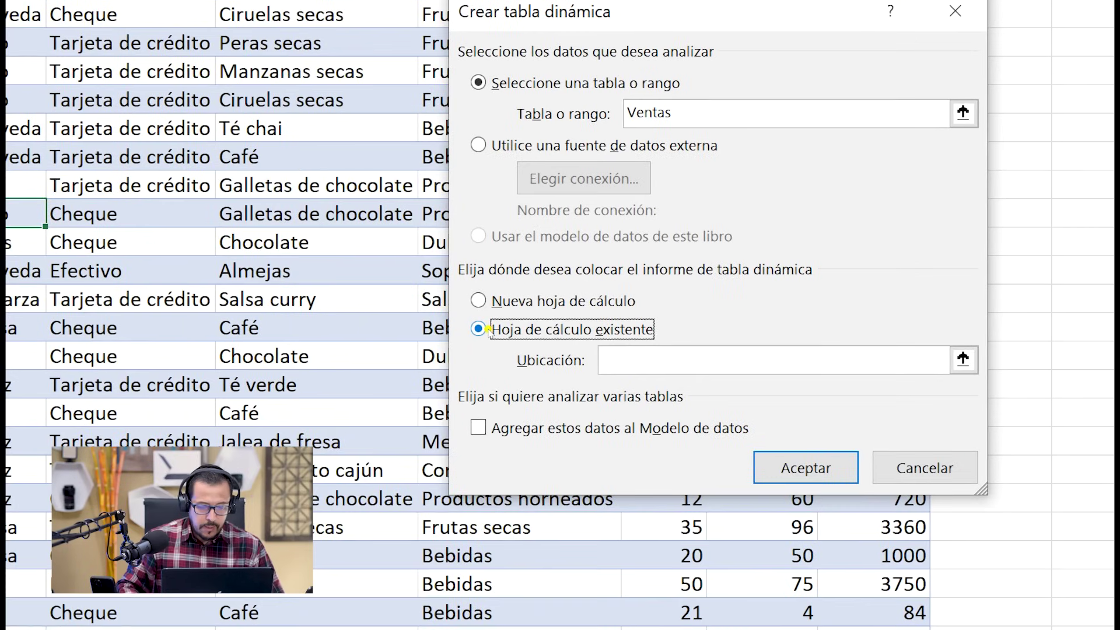
left_click(555, 345)
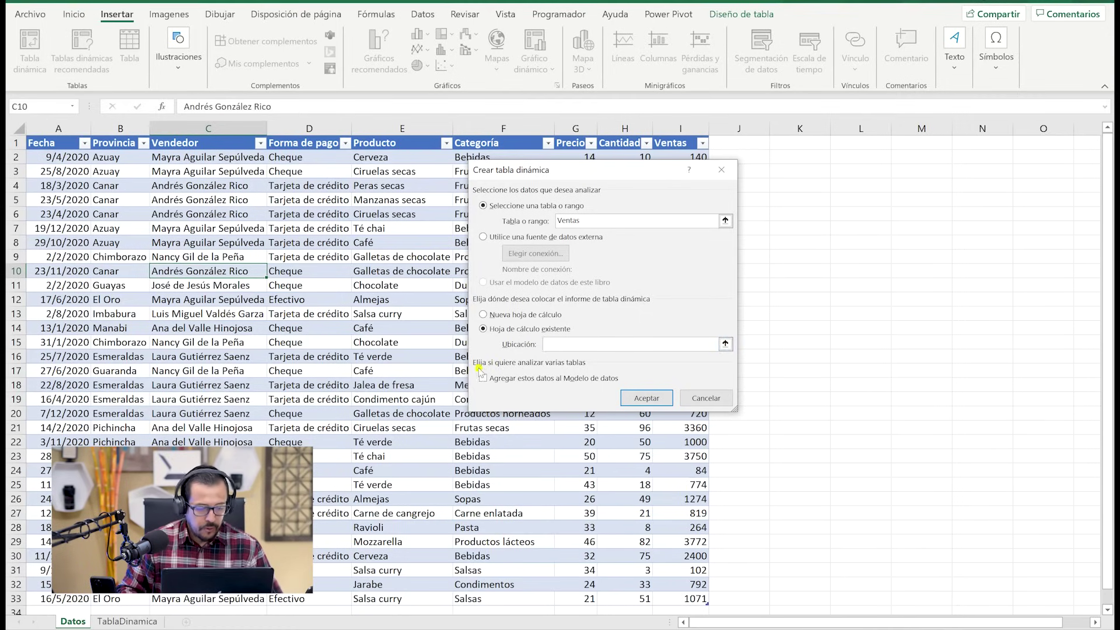
left_click(118, 622)
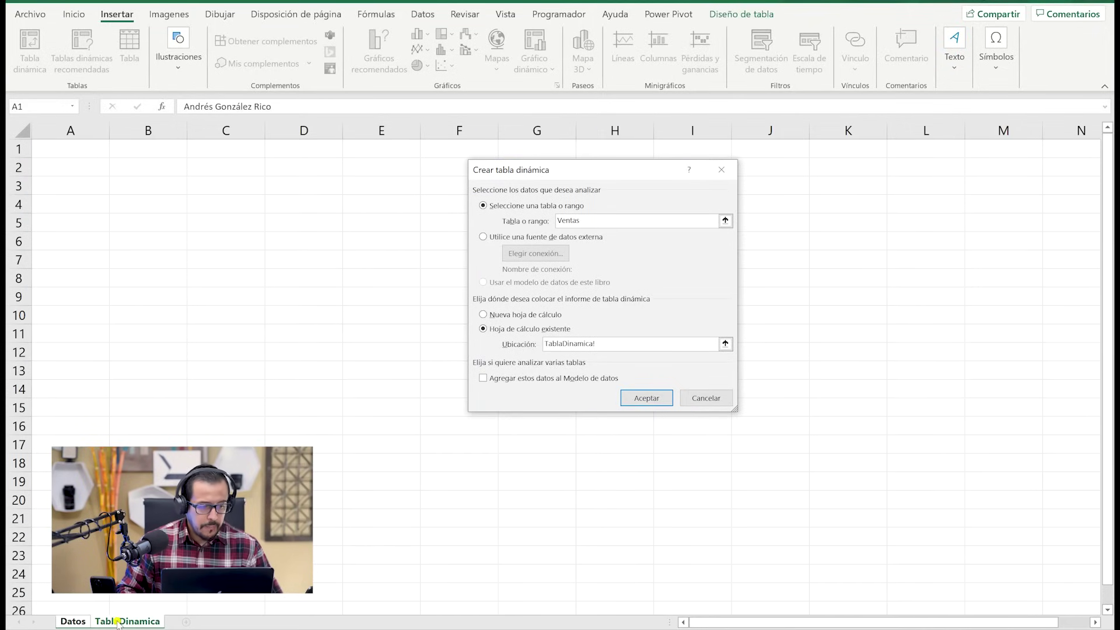
left_click(63, 155)
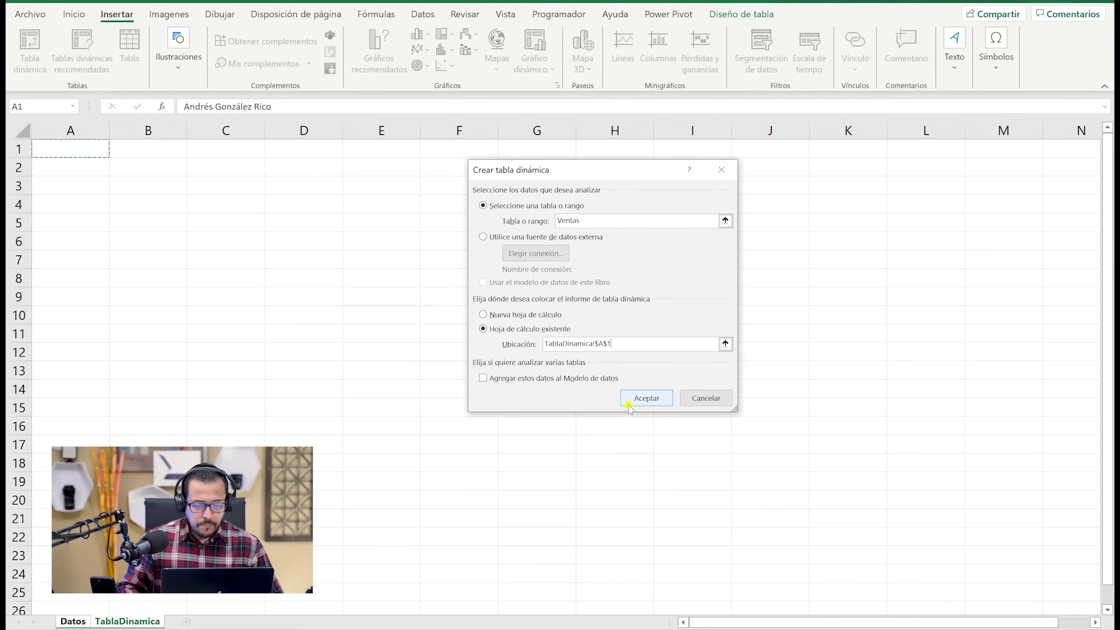
left_click(629, 403)
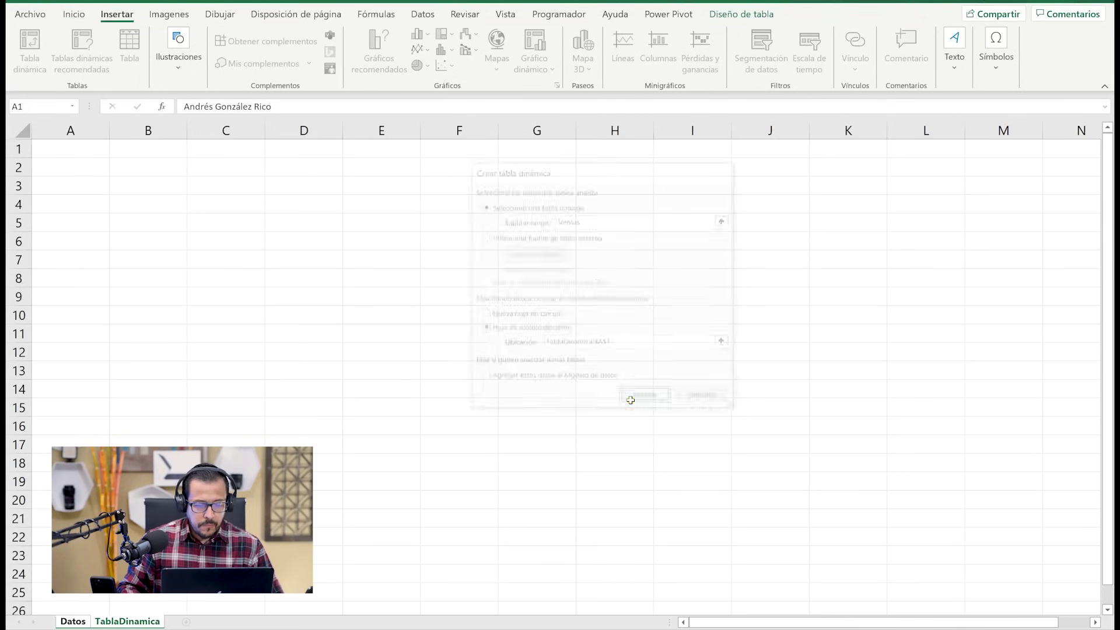
Examine the empty pivot table's area and how its field list responds to selecting cells inside and outside it
left_click(188, 205)
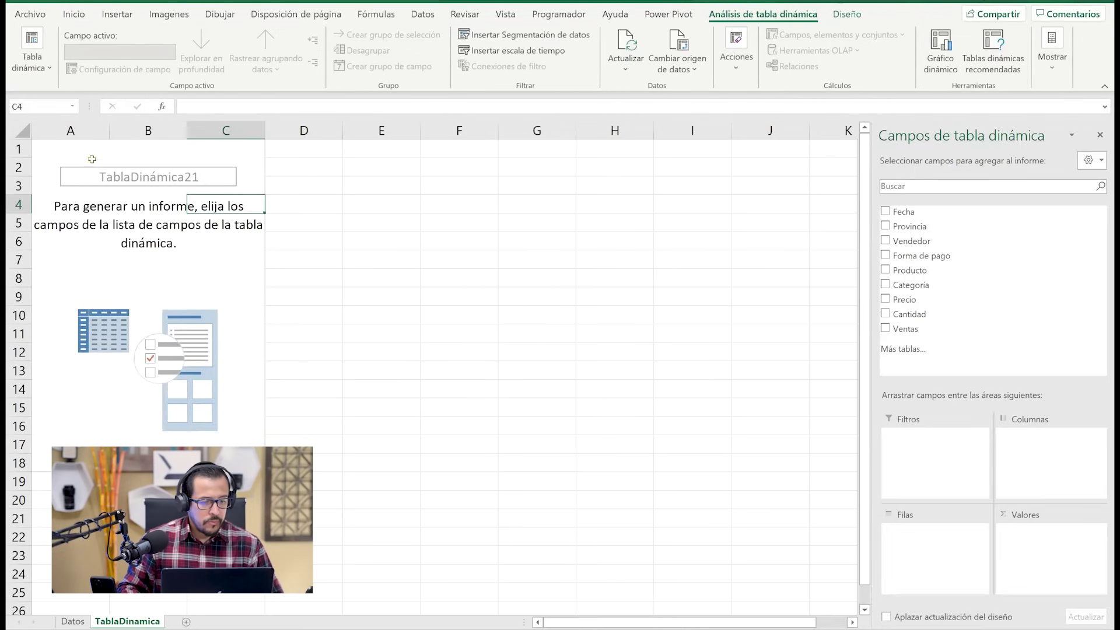
left_click(133, 221)
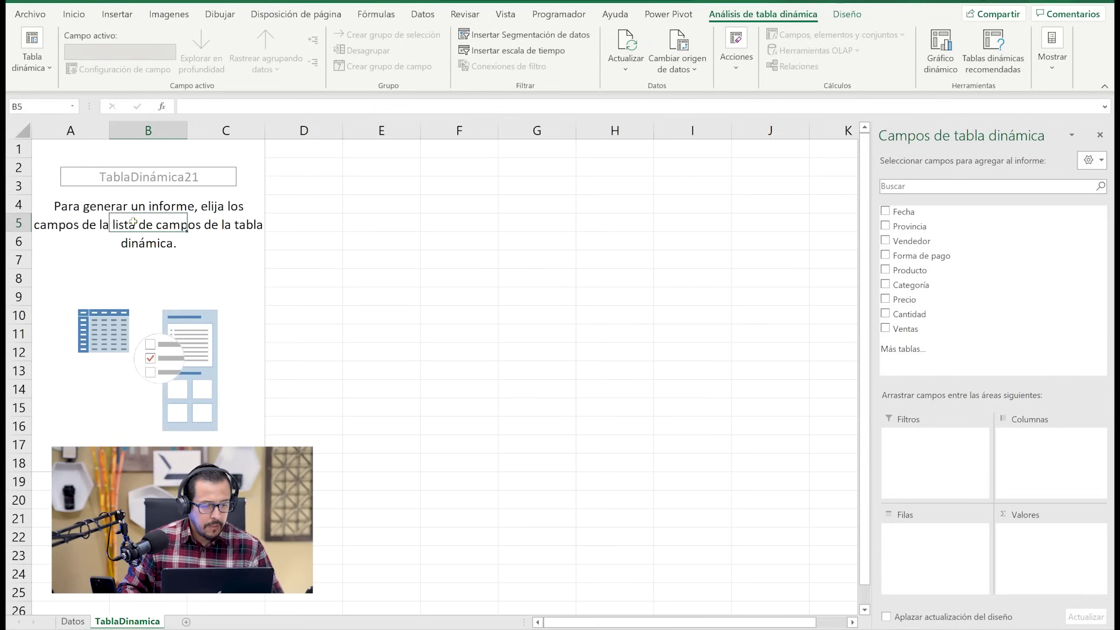
left_click_drag(71, 149, 257, 465)
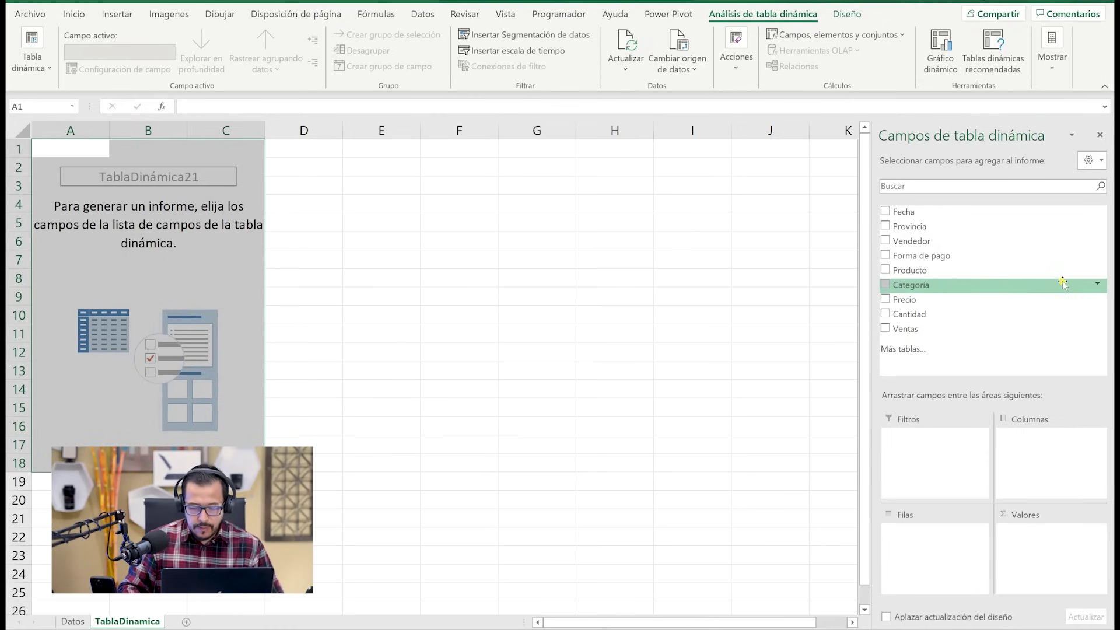
key("super")
left_click(691, 305)
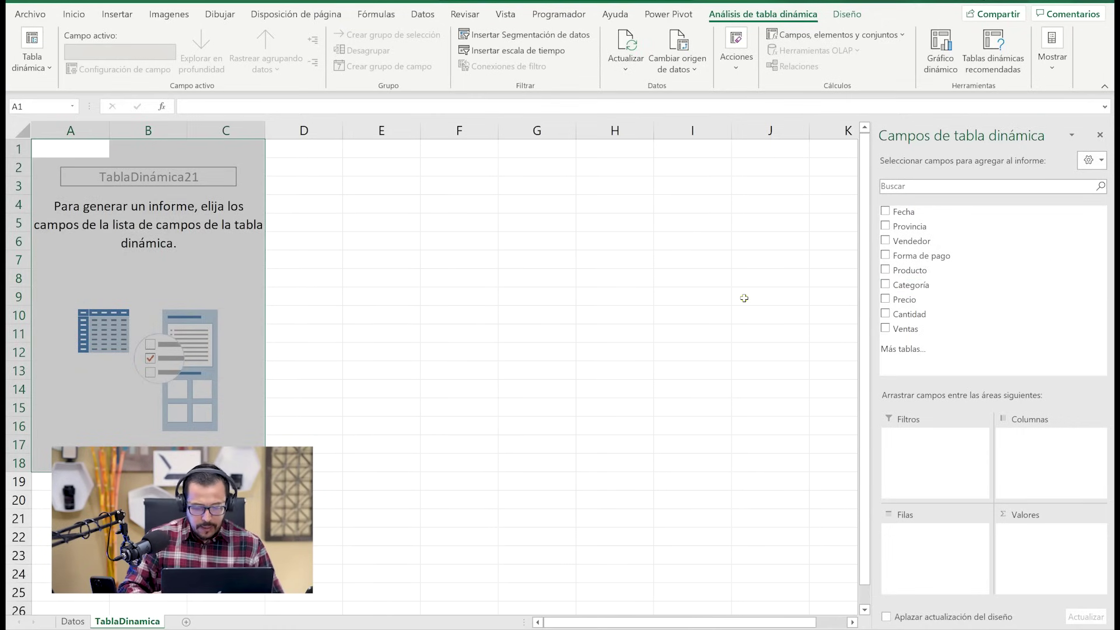
left_click(744, 299)
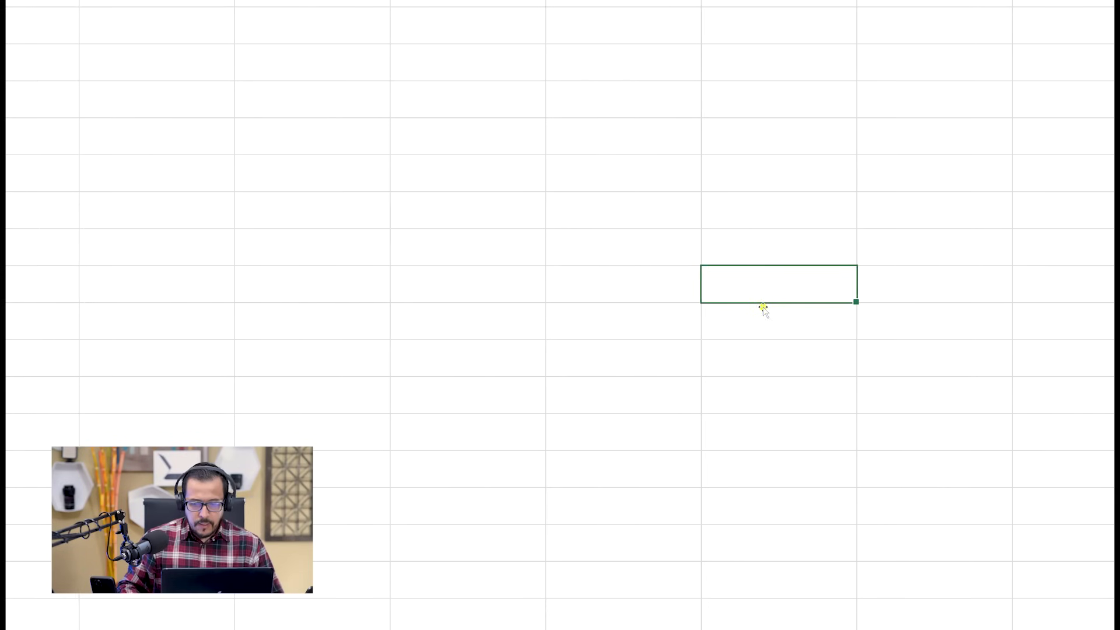
left_click(92, 227)
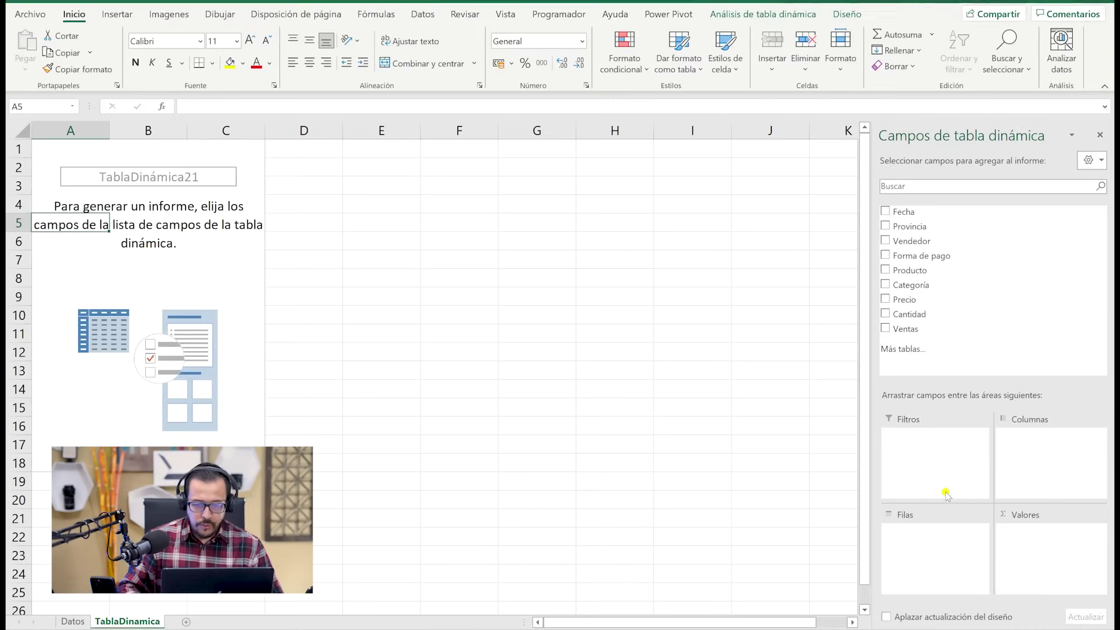
left_click(103, 236)
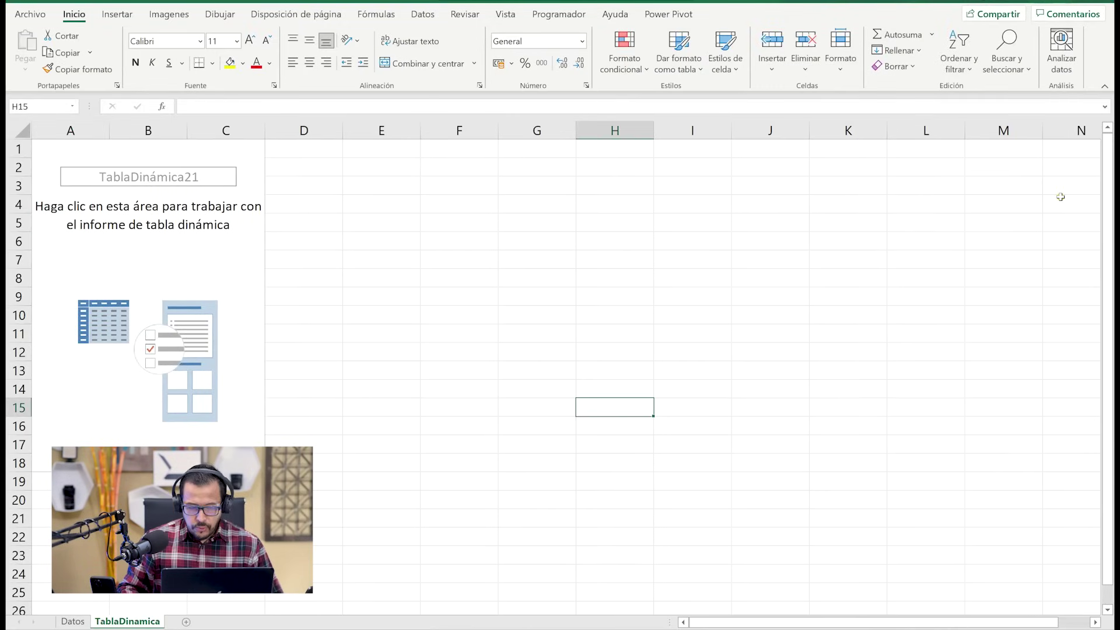
left_click(239, 241)
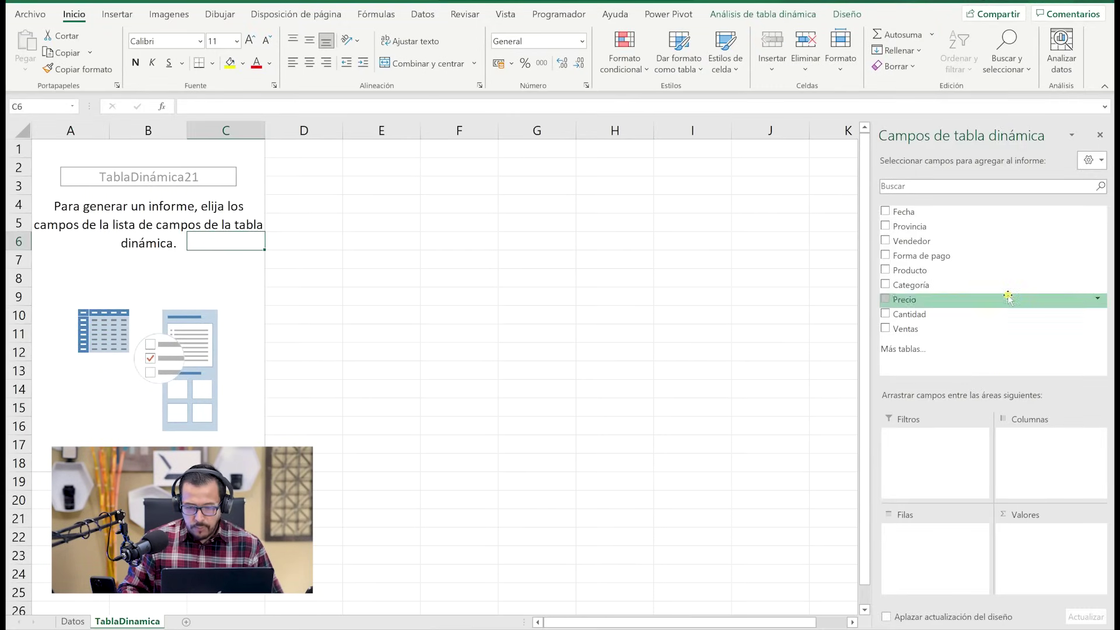
left_click(137, 206)
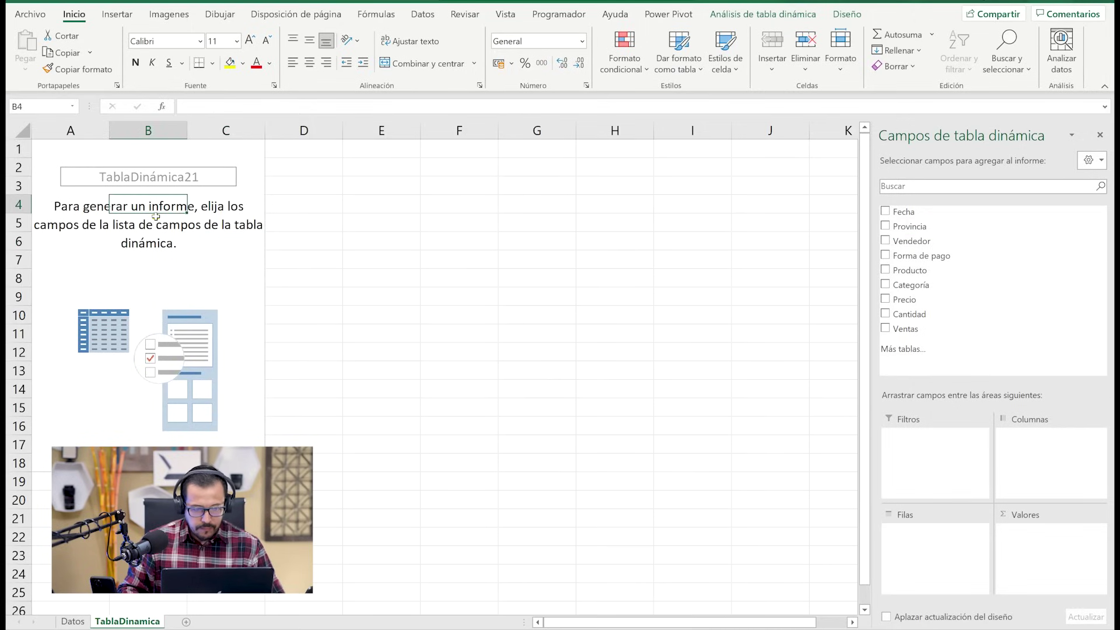
left_click(390, 209)
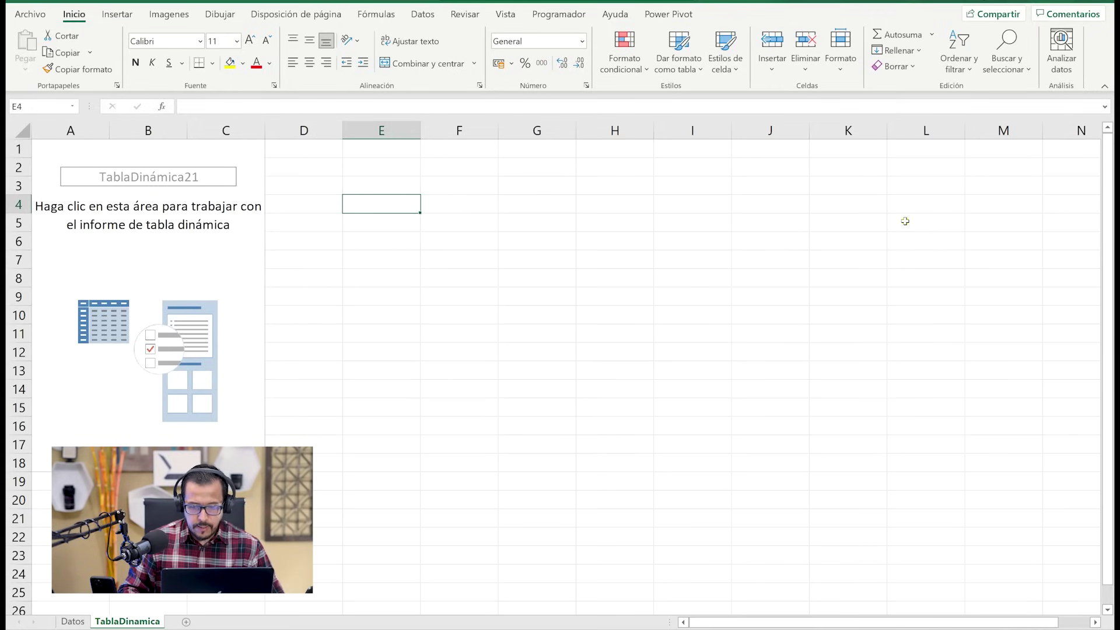
left_click(162, 242)
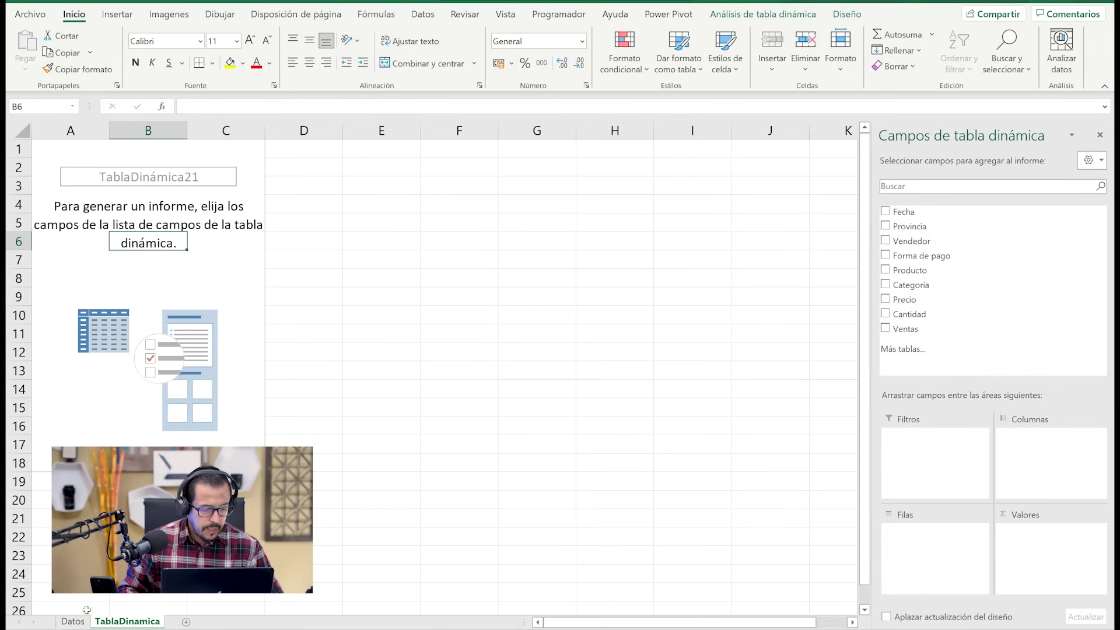
Compare the column headers of the Ventas table on the Datos sheet with the pivot table's available fields
left_click(73, 622)
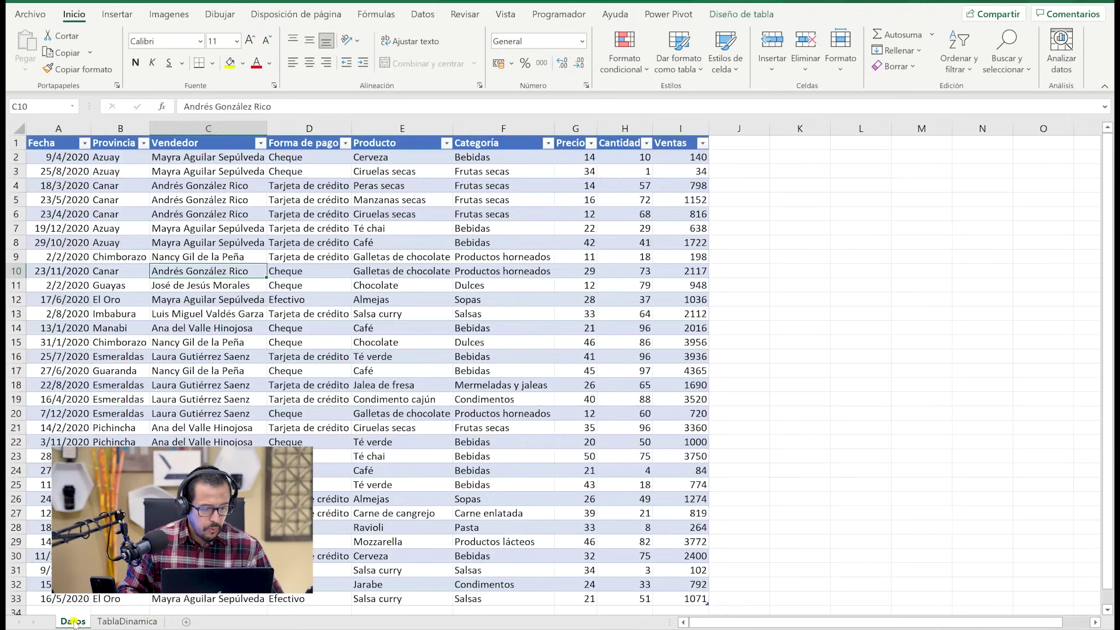
left_click(110, 156)
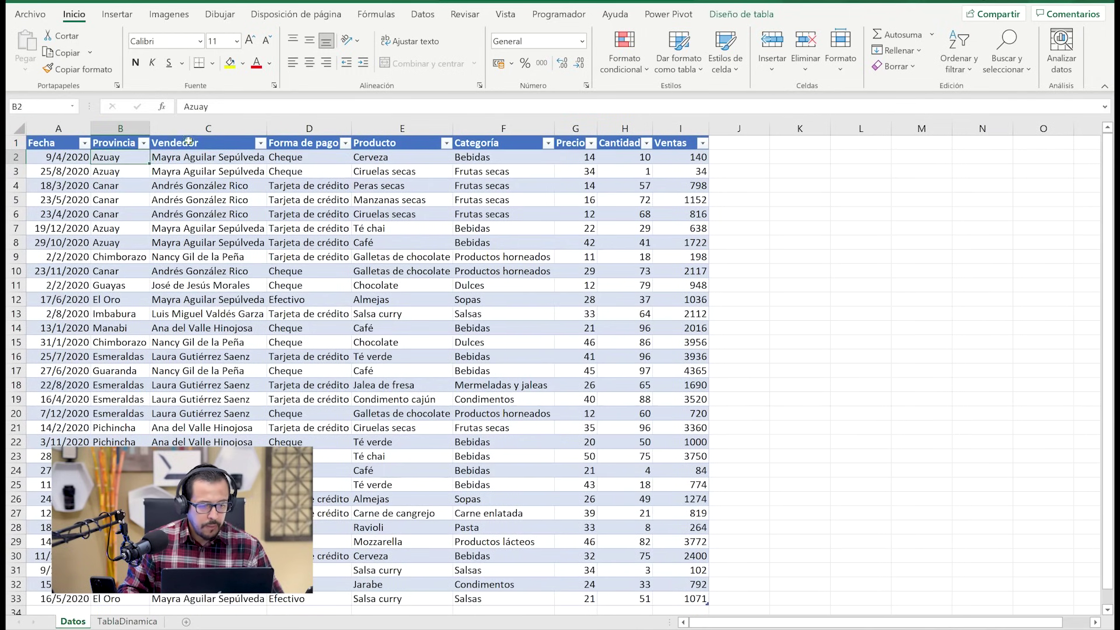
left_click(127, 622)
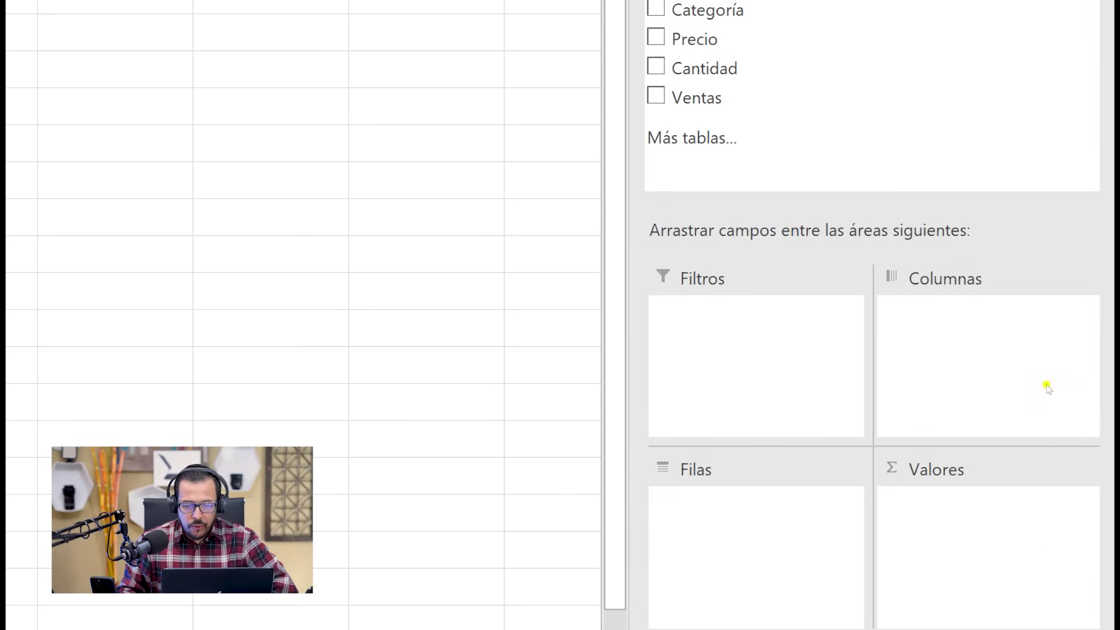
scroll(1048, 387, "up", 5)
scroll(1038, 238, "up", 3)
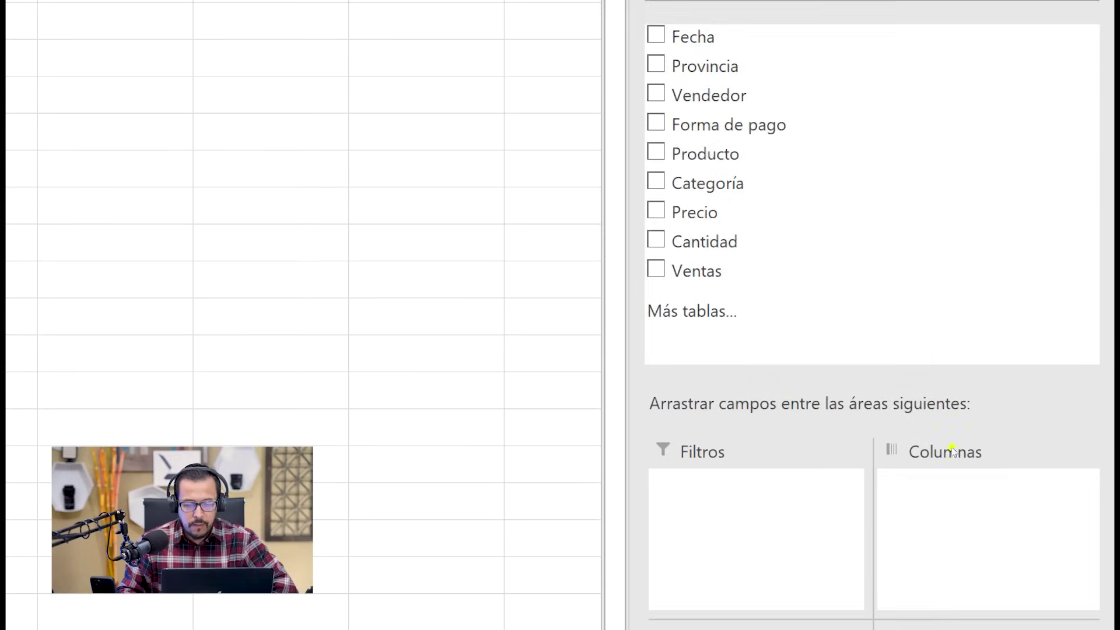
Try Provincia as a report filter of the pivot table, and remove it from the layout again
scroll(957, 508, "down", 3)
scroll(957, 588, "down", 1)
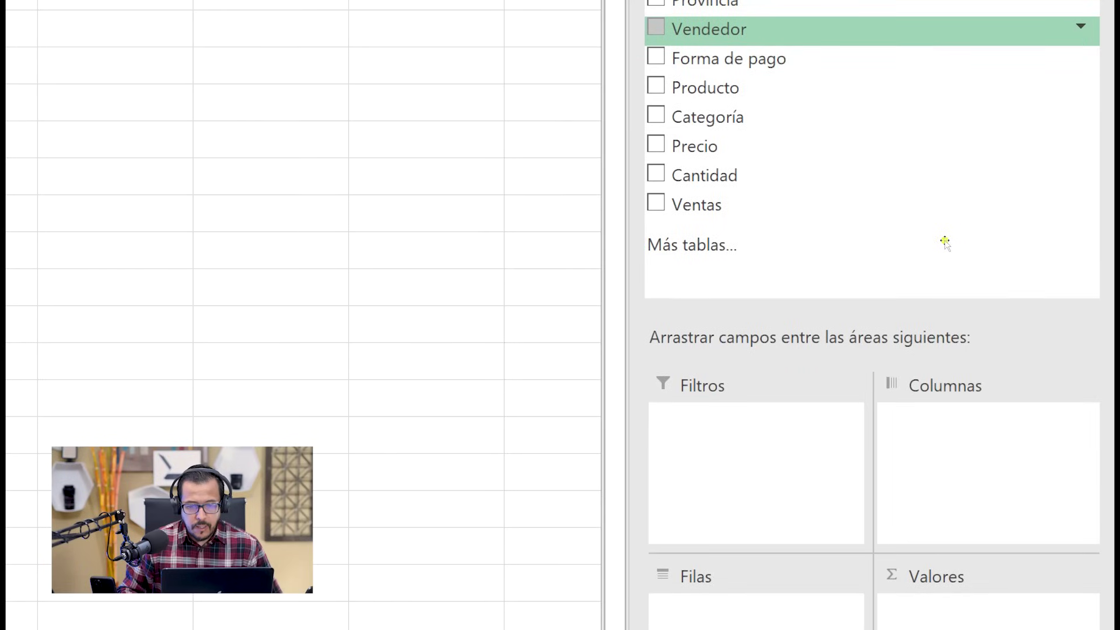
left_click_drag(911, 232, 927, 454)
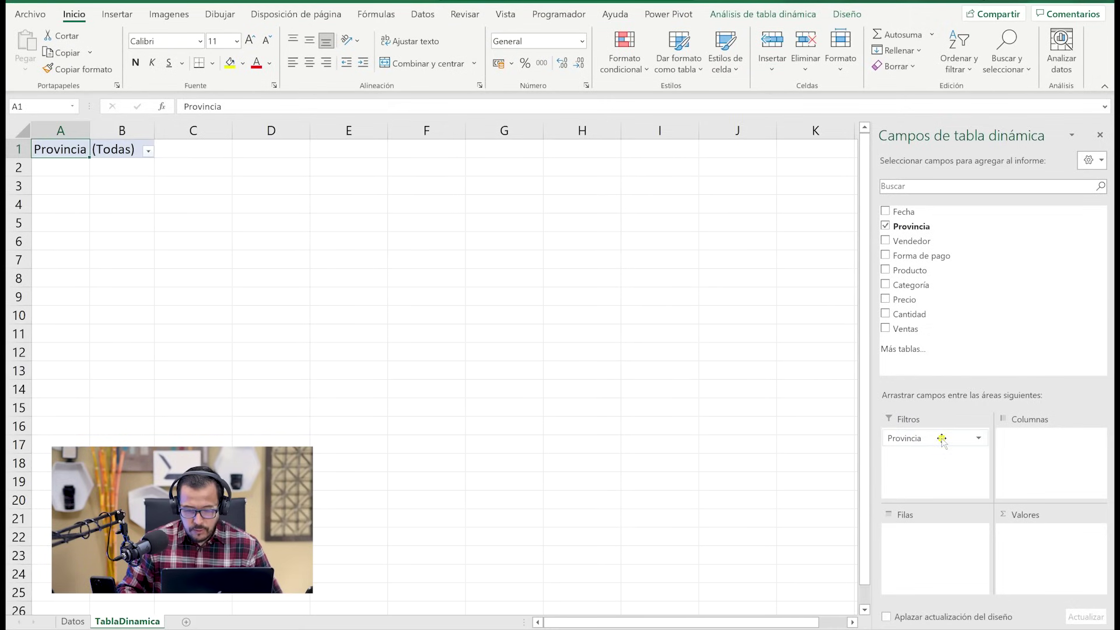
left_click_drag(942, 438, 712, 403)
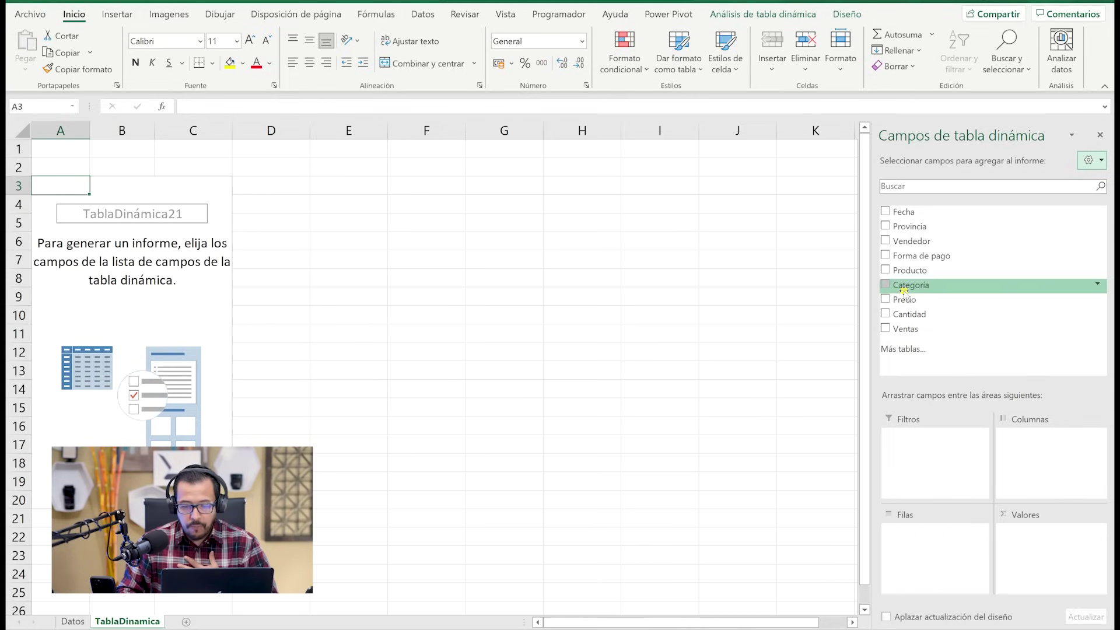
Try the Vendedor field as the pivot table's row labels and look through the listed sellers
left_click_drag(902, 241, 941, 555)
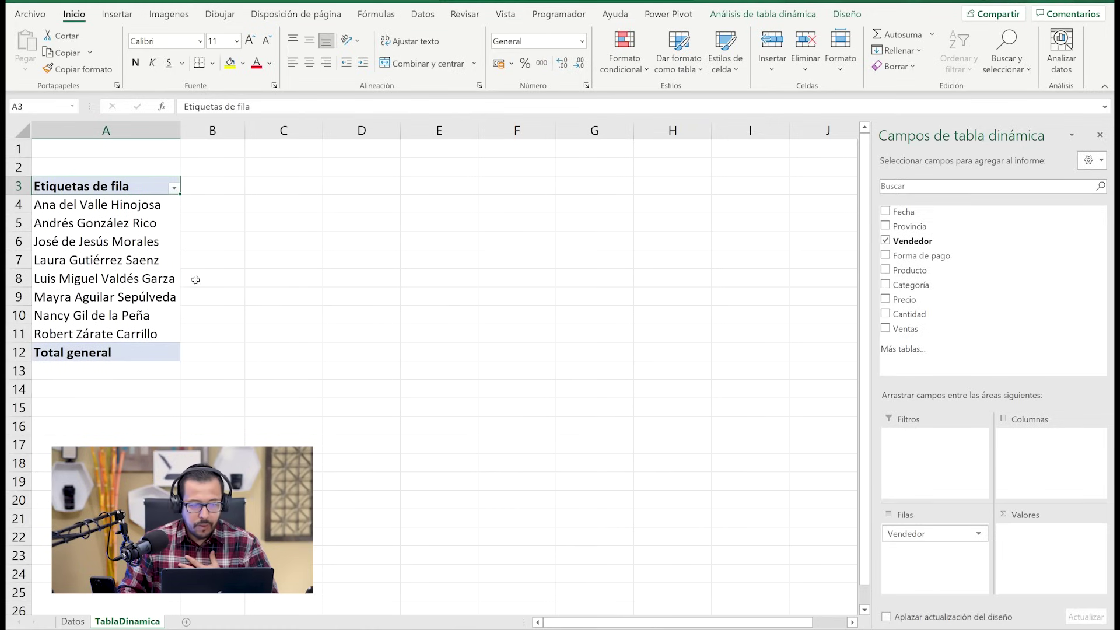
left_click(122, 209)
left_click(121, 222)
left_click(116, 241)
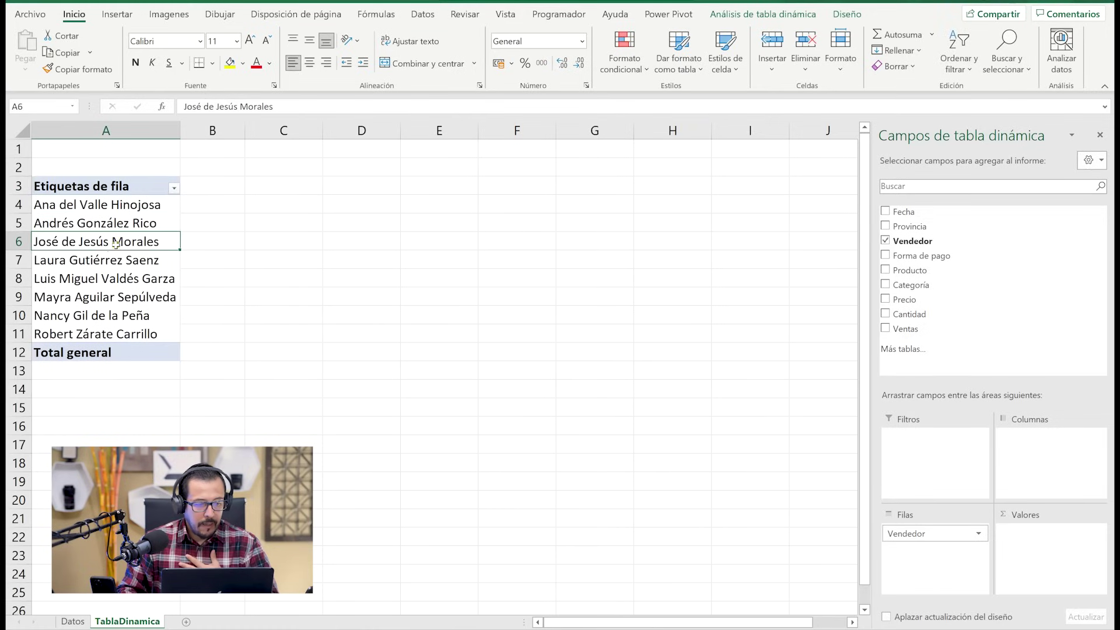
left_click(106, 262)
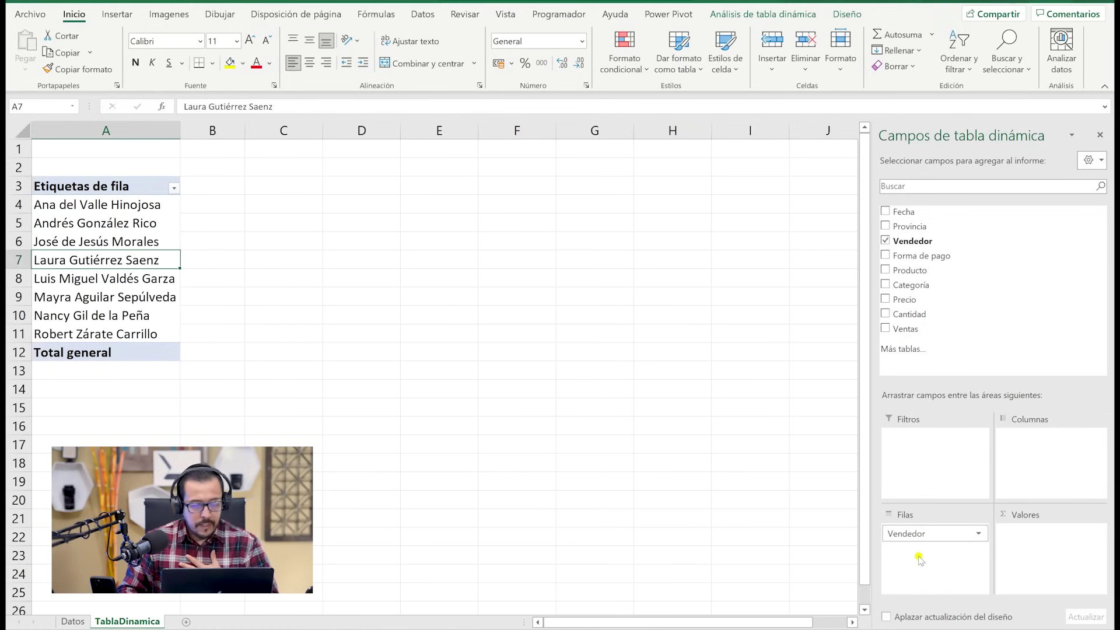
Move Vendedor from rows to columns, review the column labels, and take the field out of the pivot table
left_click_drag(915, 532, 1031, 461)
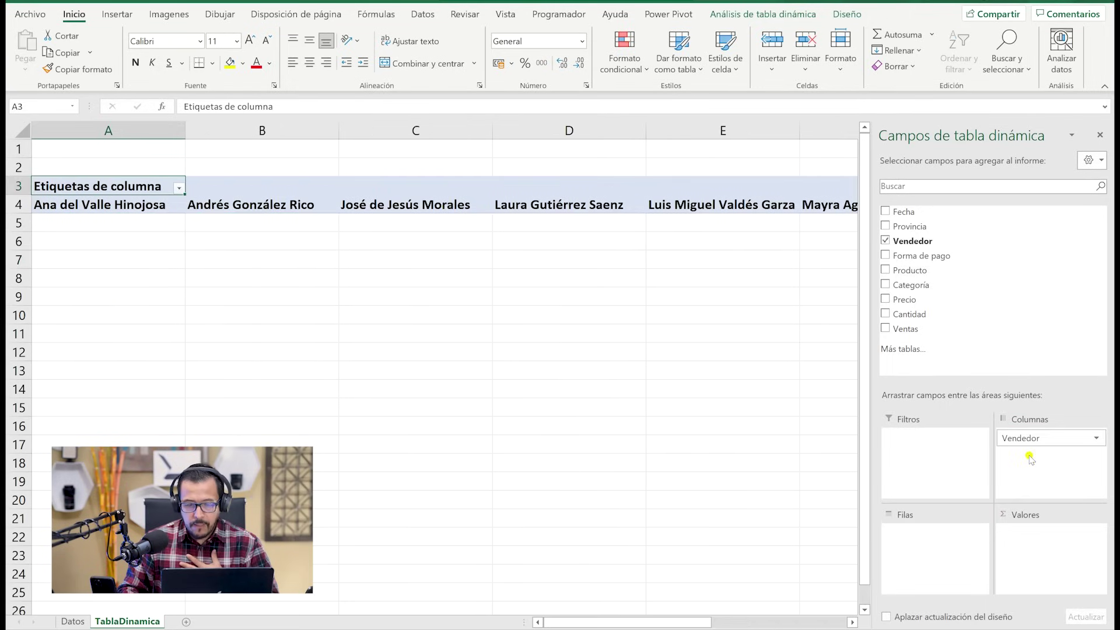
left_click(243, 207)
left_click(368, 205)
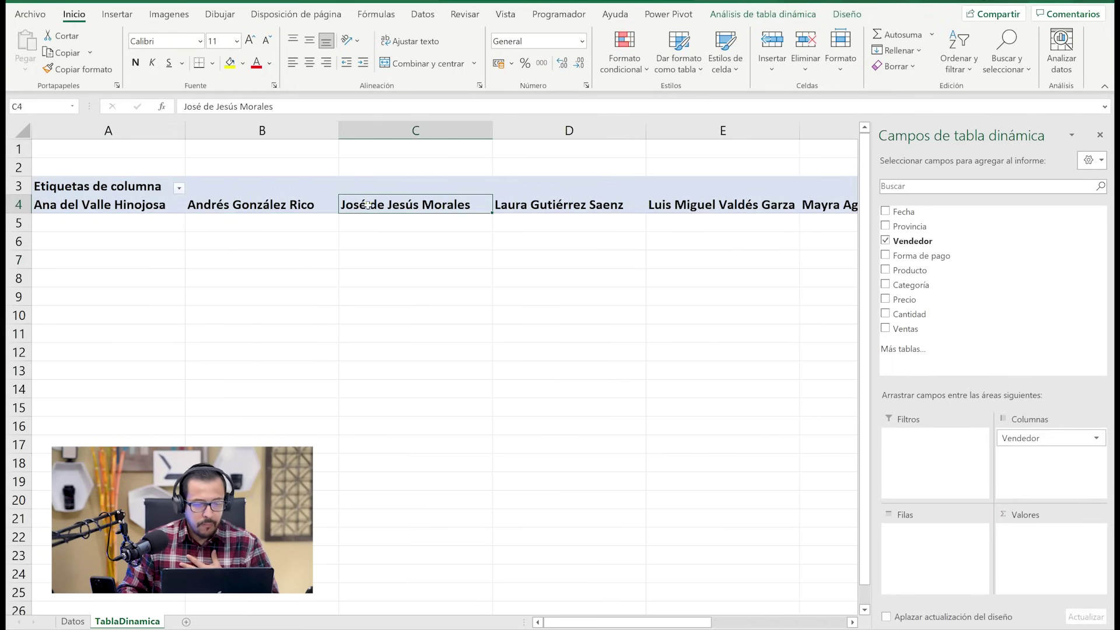
left_click(525, 205)
left_click(657, 206)
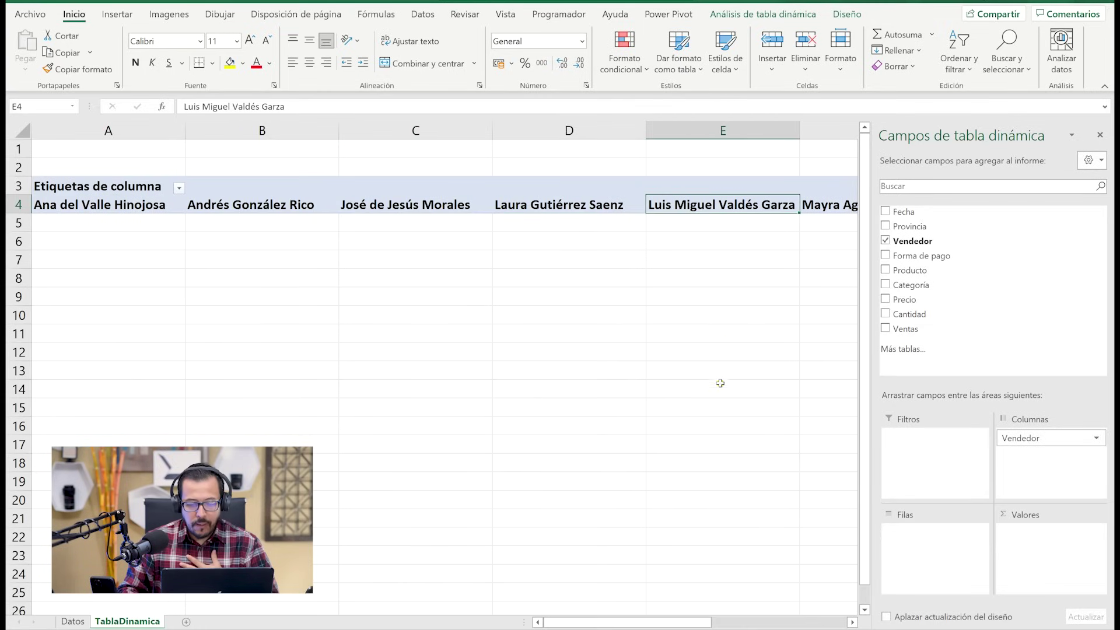
left_click_drag(1027, 438, 803, 504)
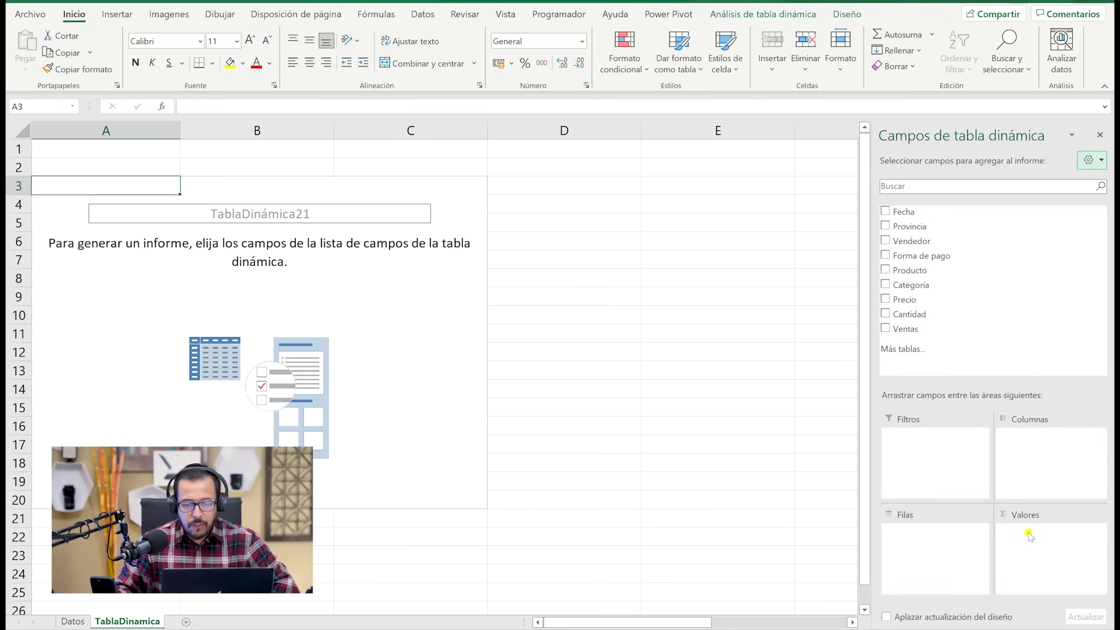
left_click(356, 260)
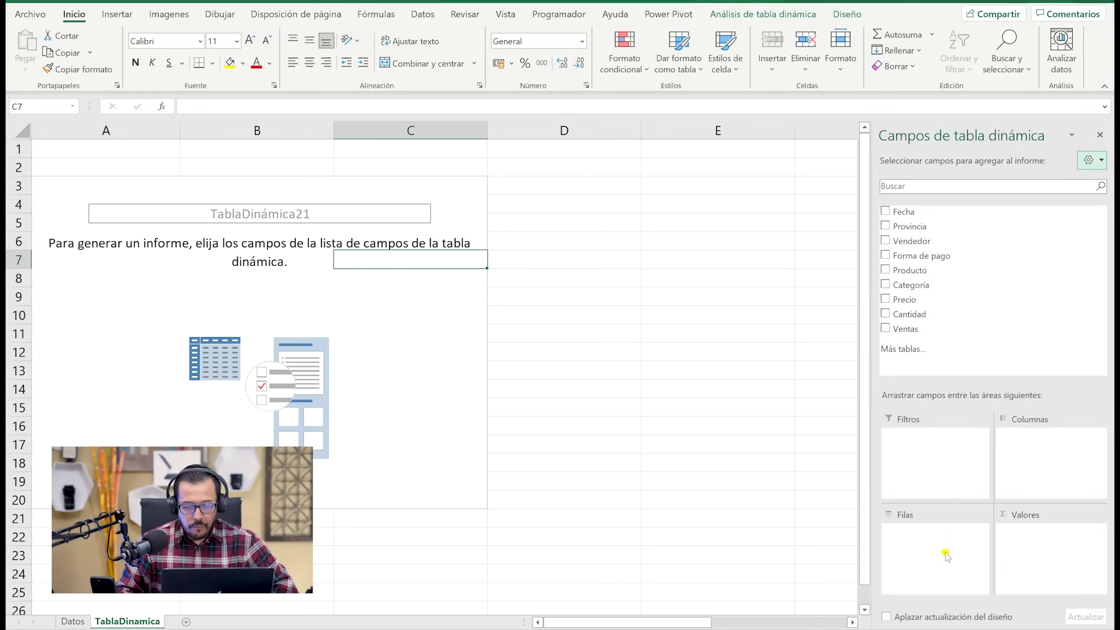
Narrow columns A, B and C of the TablaDinamica sheet and select a cell inside the empty pivot table
left_click(560, 257)
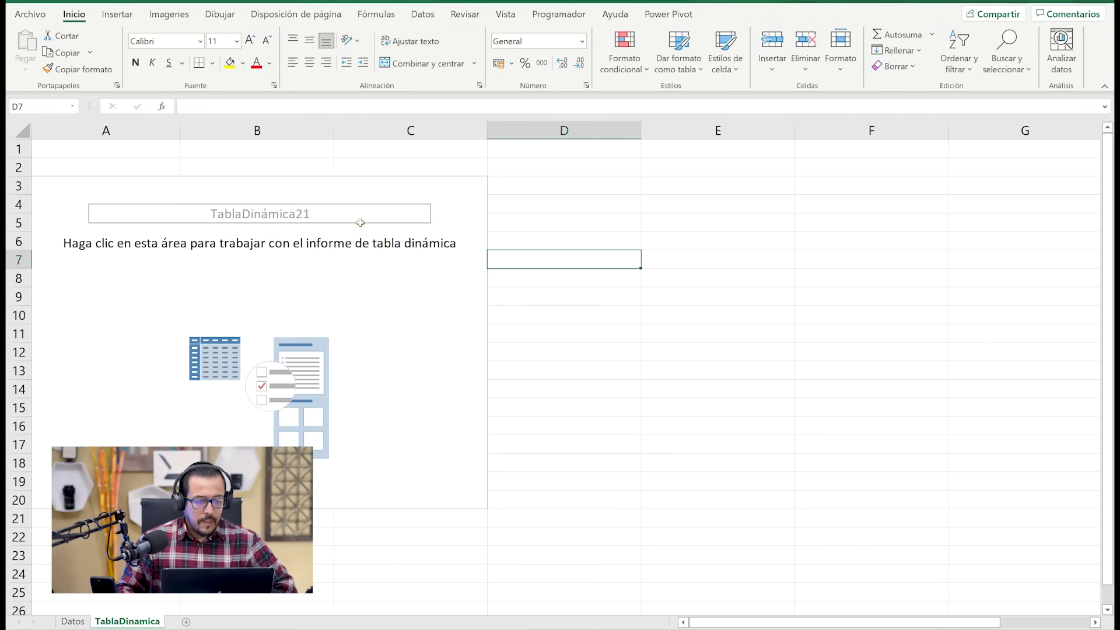
left_click(309, 276)
left_click_drag(182, 134, 125, 135)
left_click_drag(278, 133, 207, 133)
left_click_drag(360, 130, 316, 131)
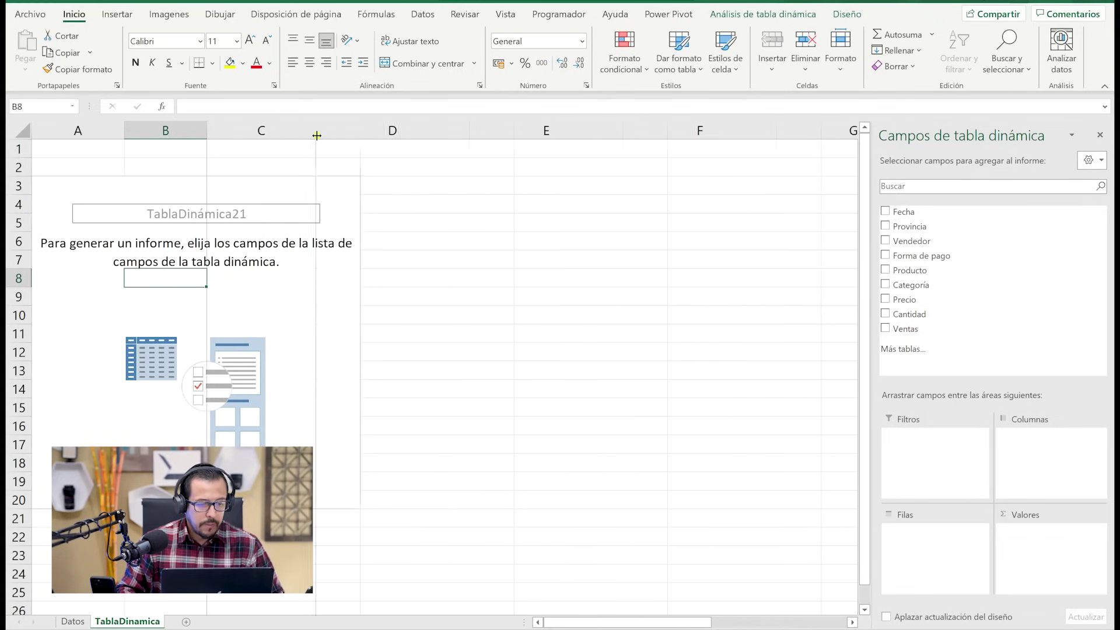
left_click(96, 236)
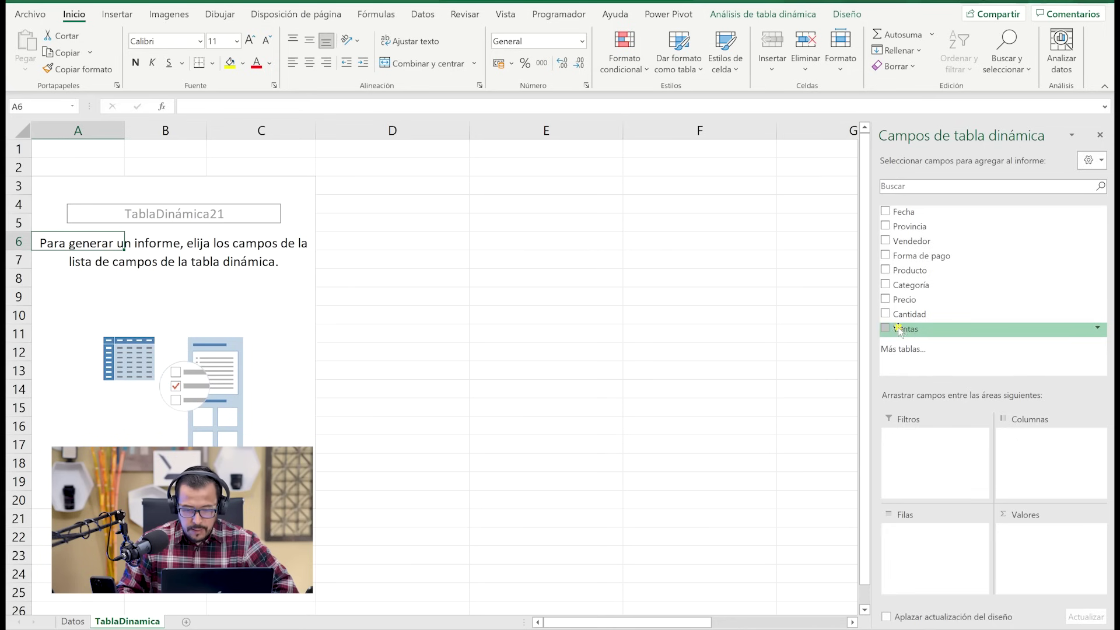
Check the Ventas column on the Datos sheet and add the Ventas field to the pivot table's values
left_click(73, 622)
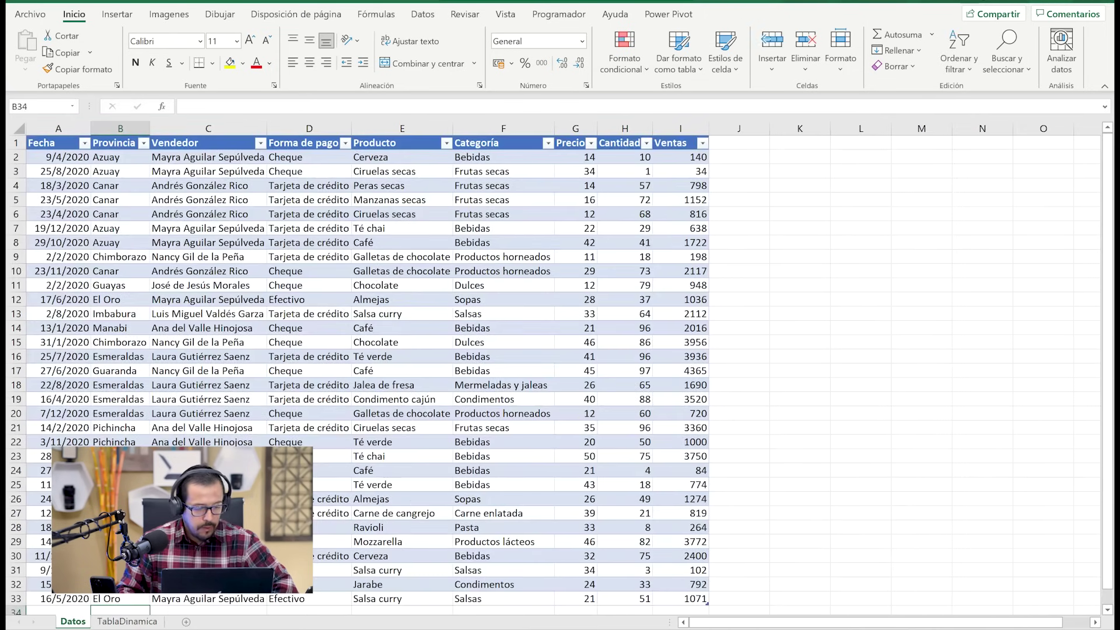
left_click(127, 621)
left_click_drag(906, 329, 1033, 552)
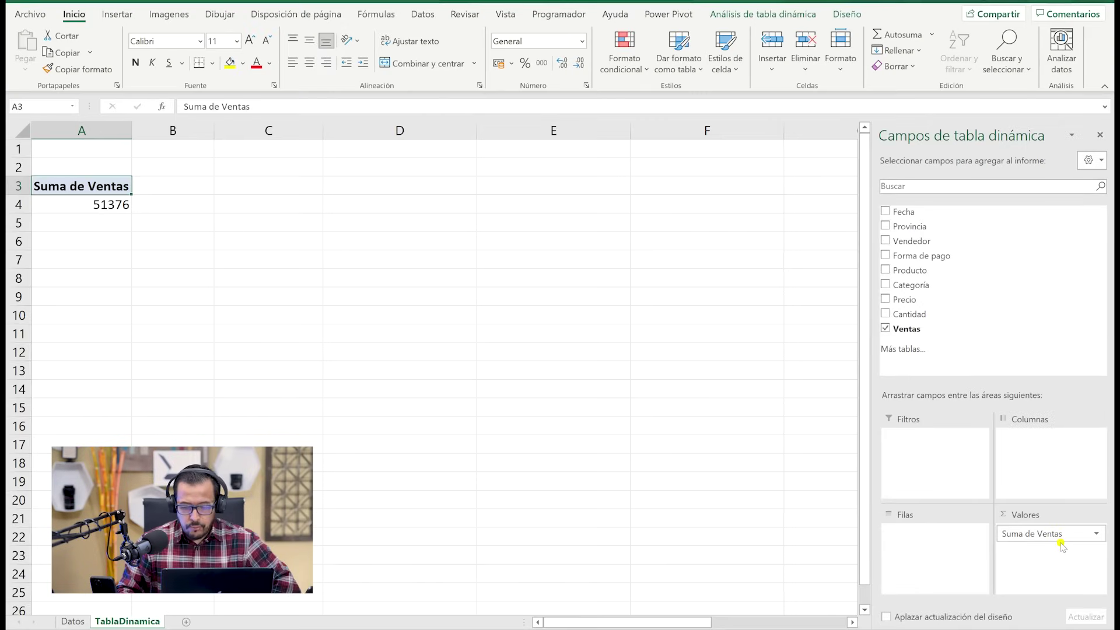
Look through the calculation types in the value field settings of Suma de Ventas and keep Suma
left_click(1097, 533)
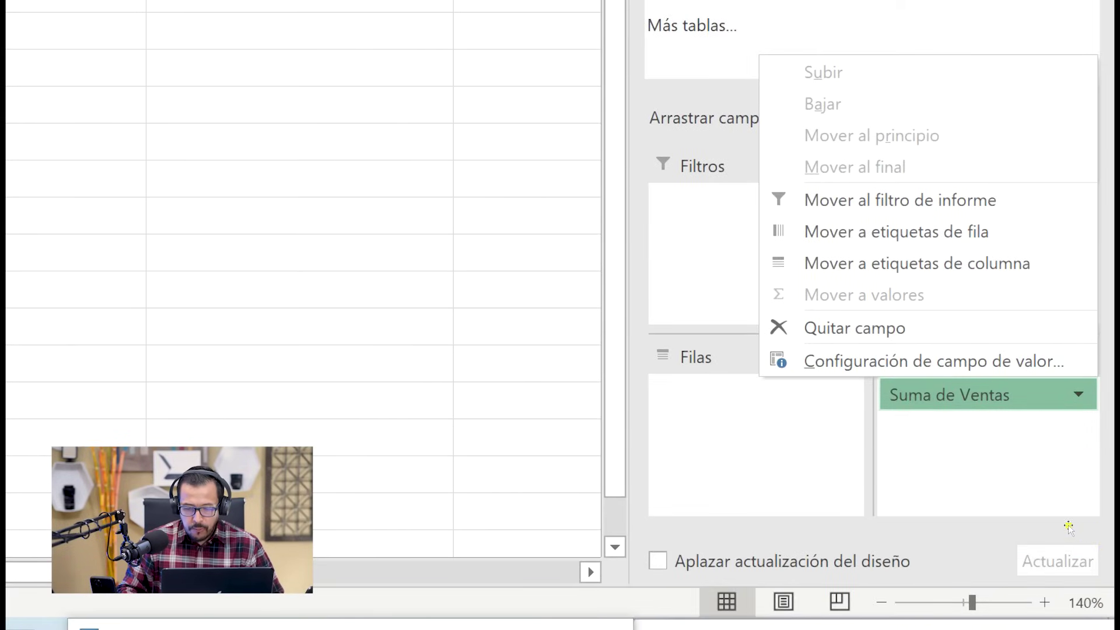
key("Up")
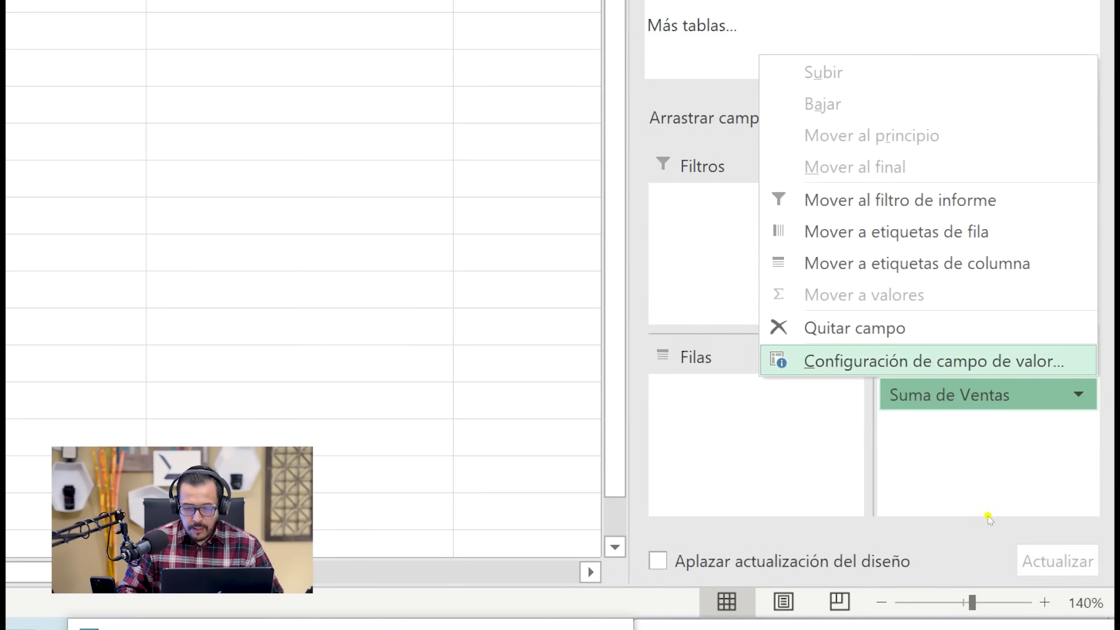
key("Return")
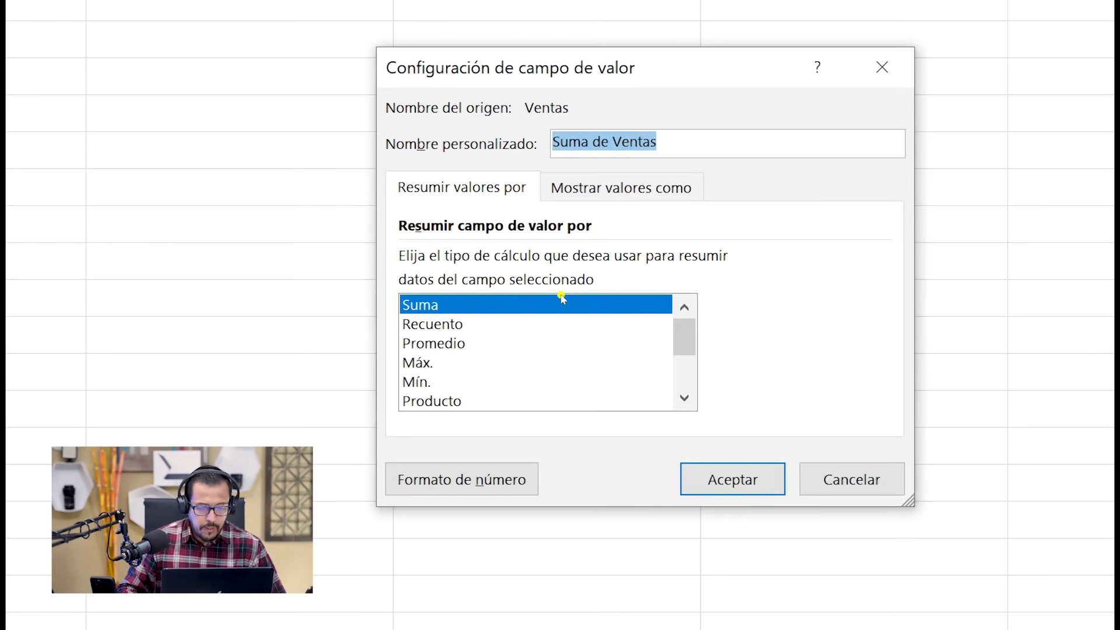
key("Down")
key("Down")
key("Down")
key("Down")
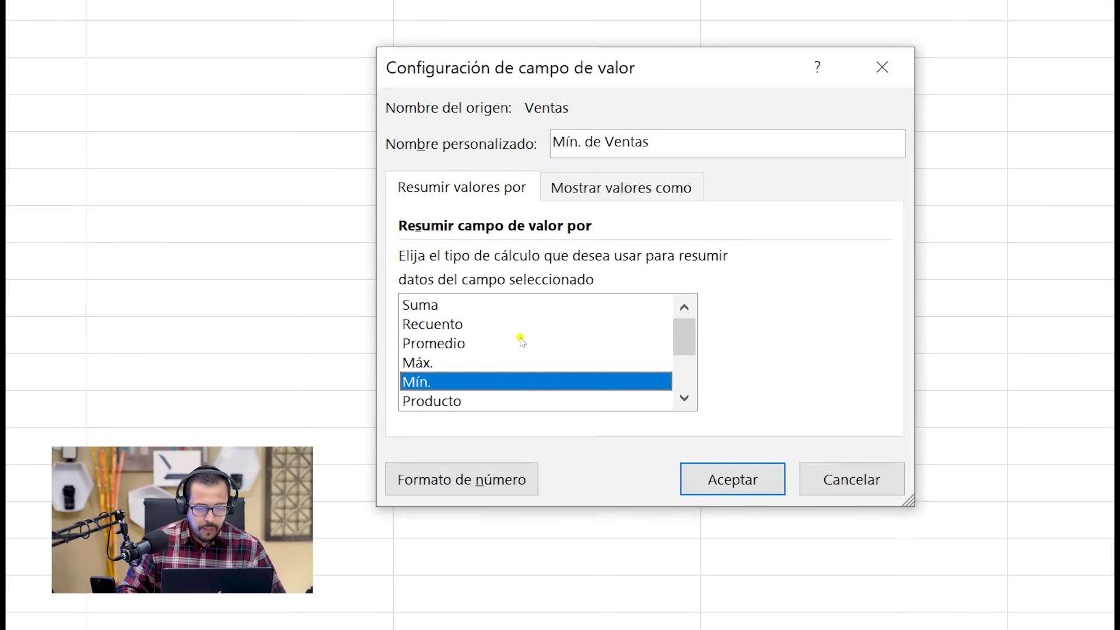
scroll(514, 341, "down", 2)
scroll(512, 335, "down", 1)
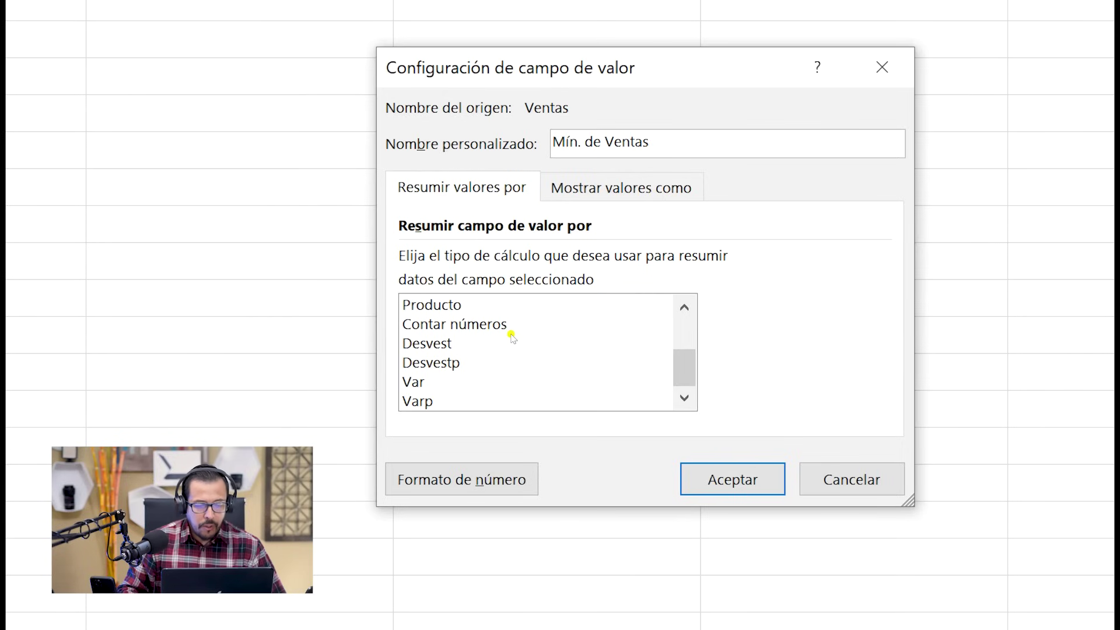
scroll(512, 335, "up", 3)
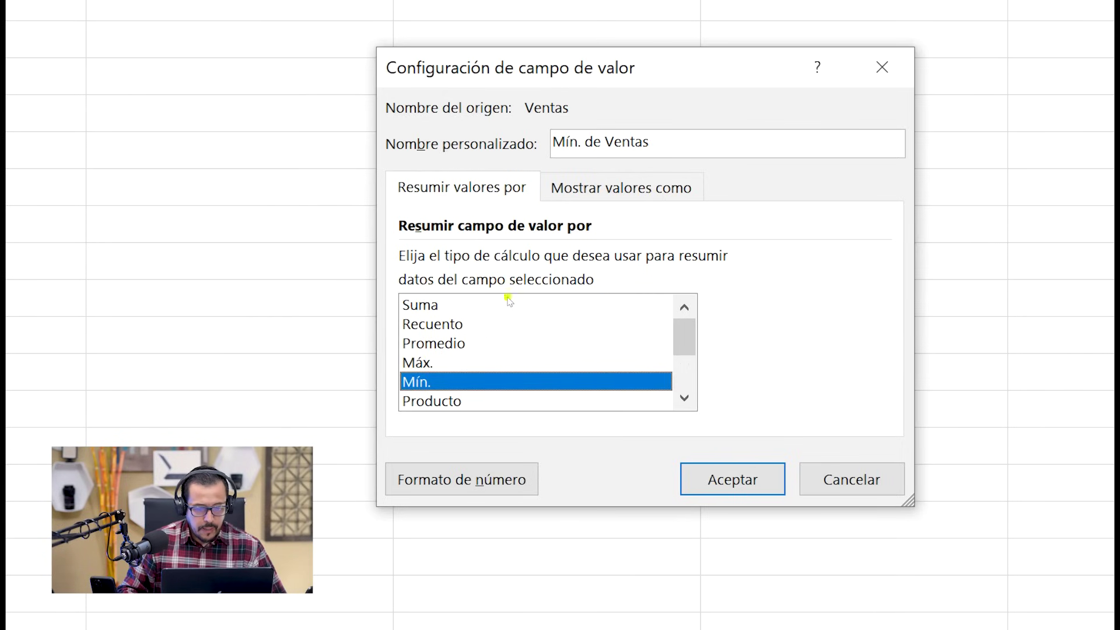
scroll(510, 315, "down", 2)
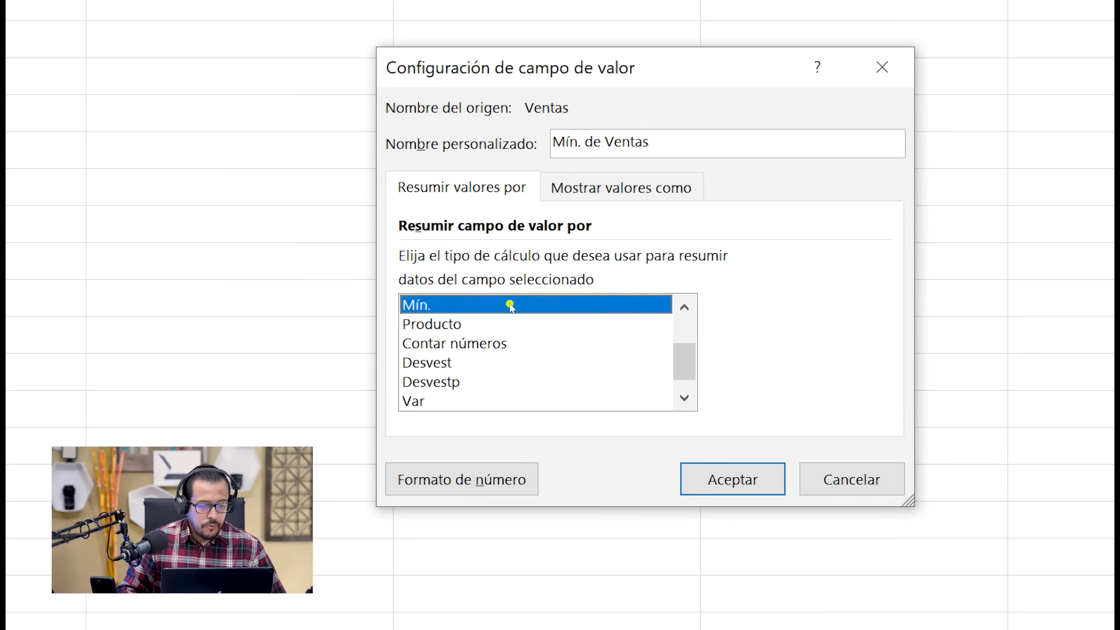
scroll(507, 332, "down", 1)
scroll(510, 318, "up", 2)
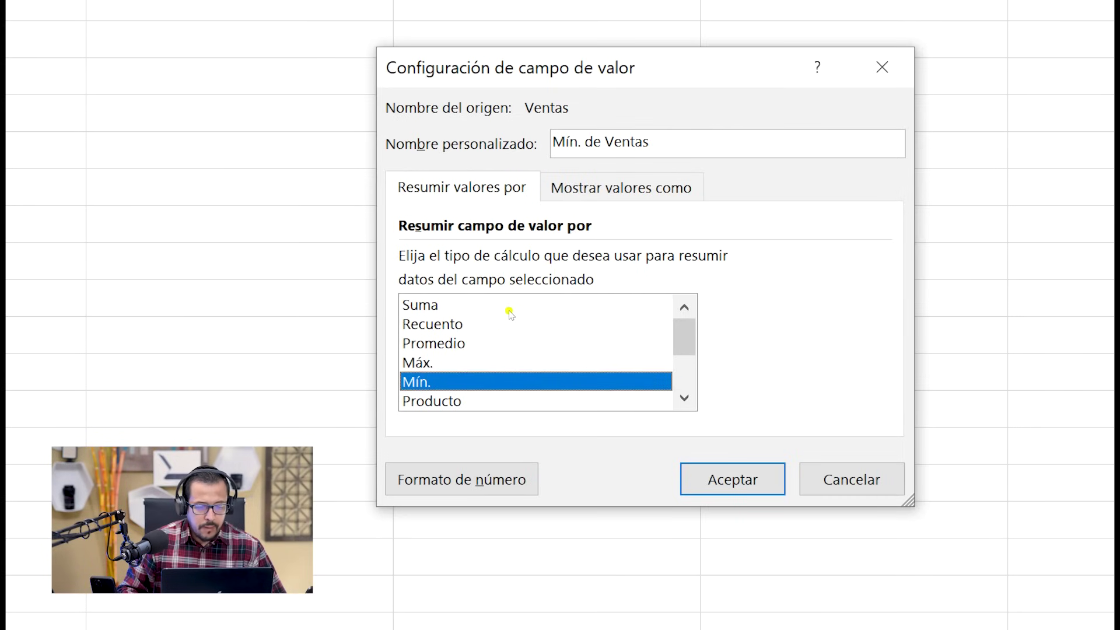
left_click(519, 303)
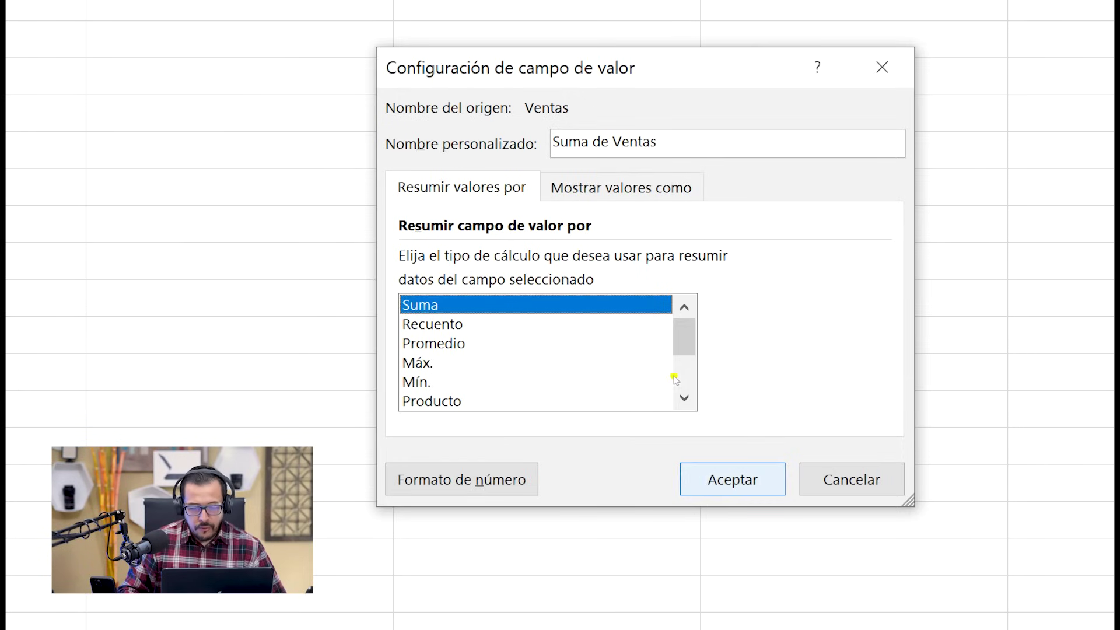
key("Return")
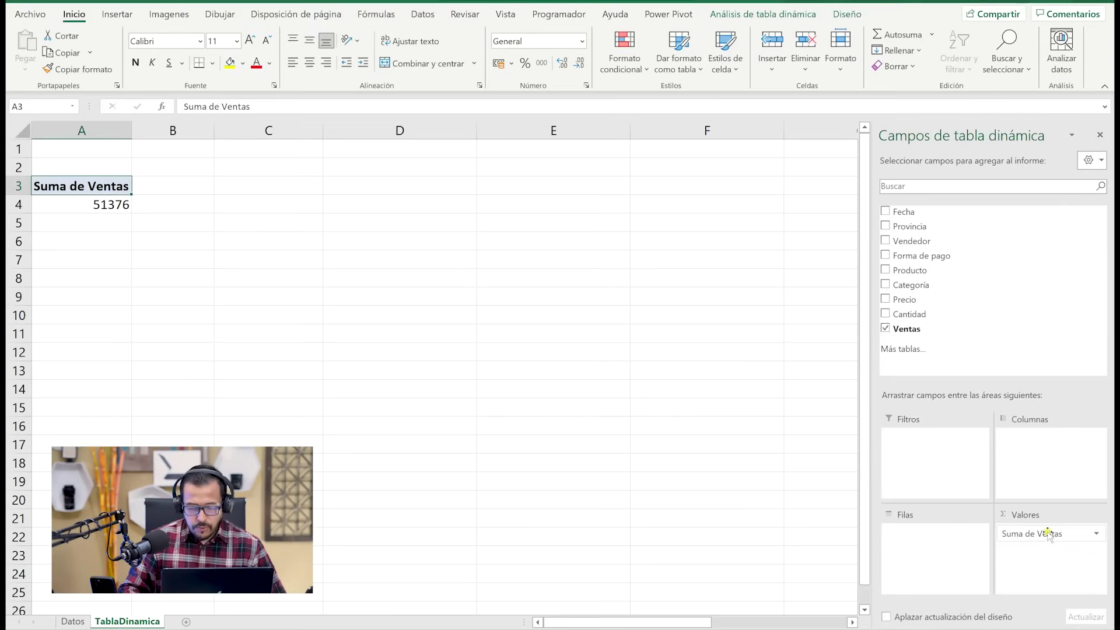
Compare the pivot table's sales total with the Ventas column on the Datos sheet
left_click(111, 205)
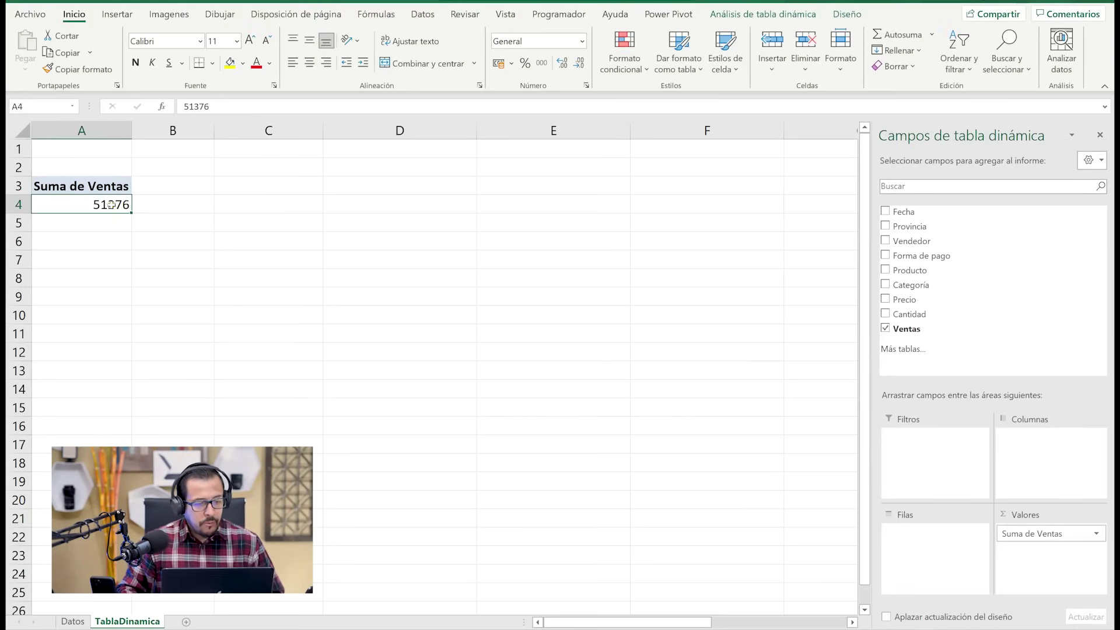
left_click(73, 622)
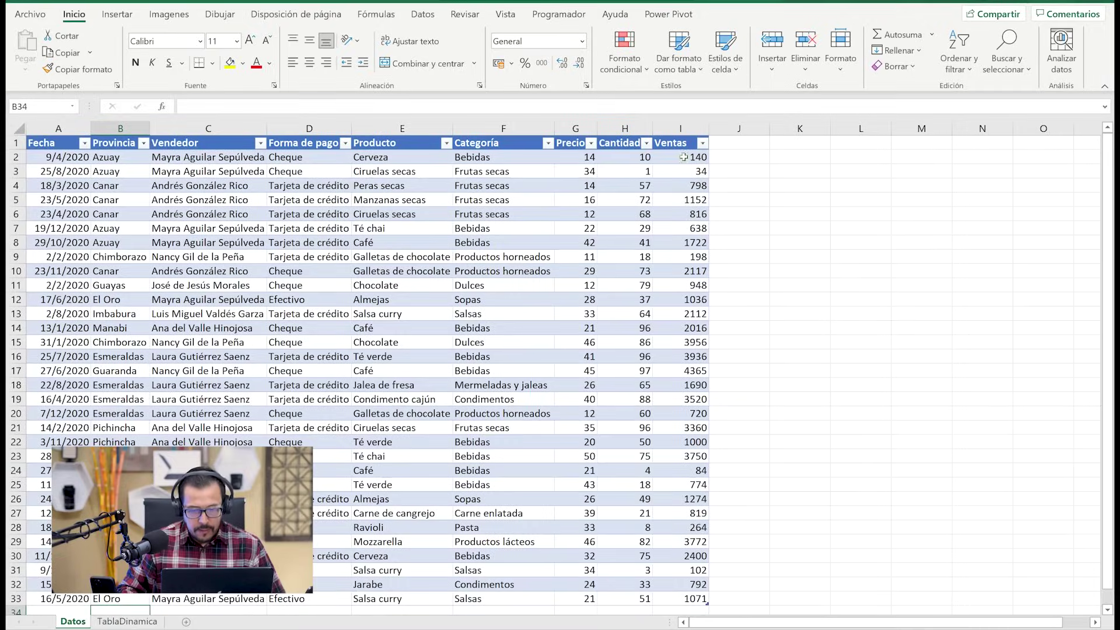
left_click(127, 622)
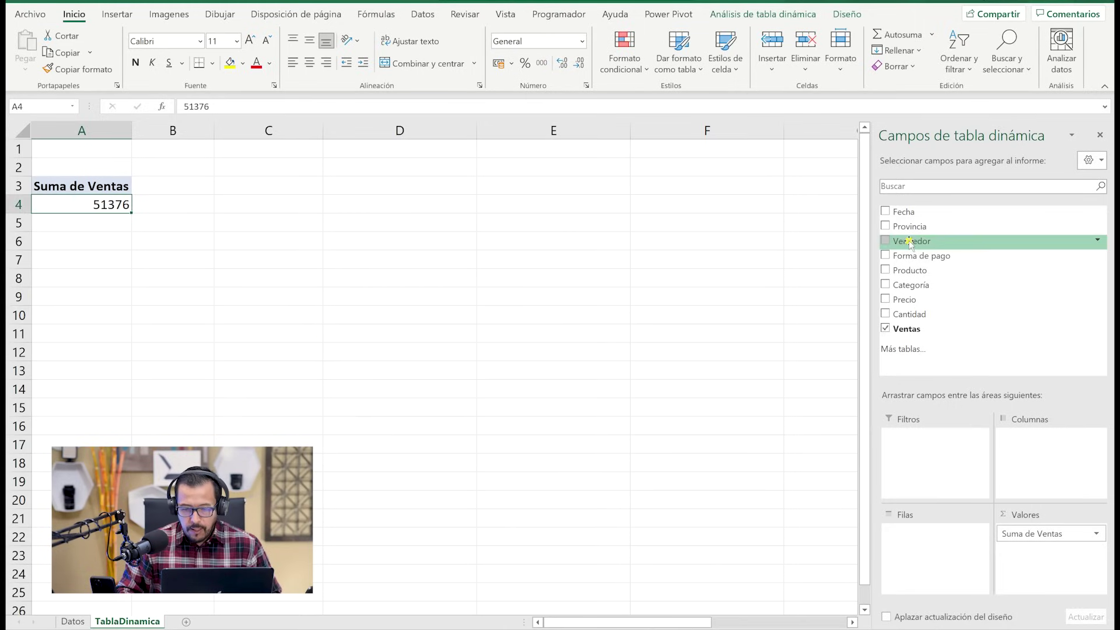
Add Vendedor as row labels of the pivot table and review the sales sum of each seller
left_click_drag(908, 244, 936, 563)
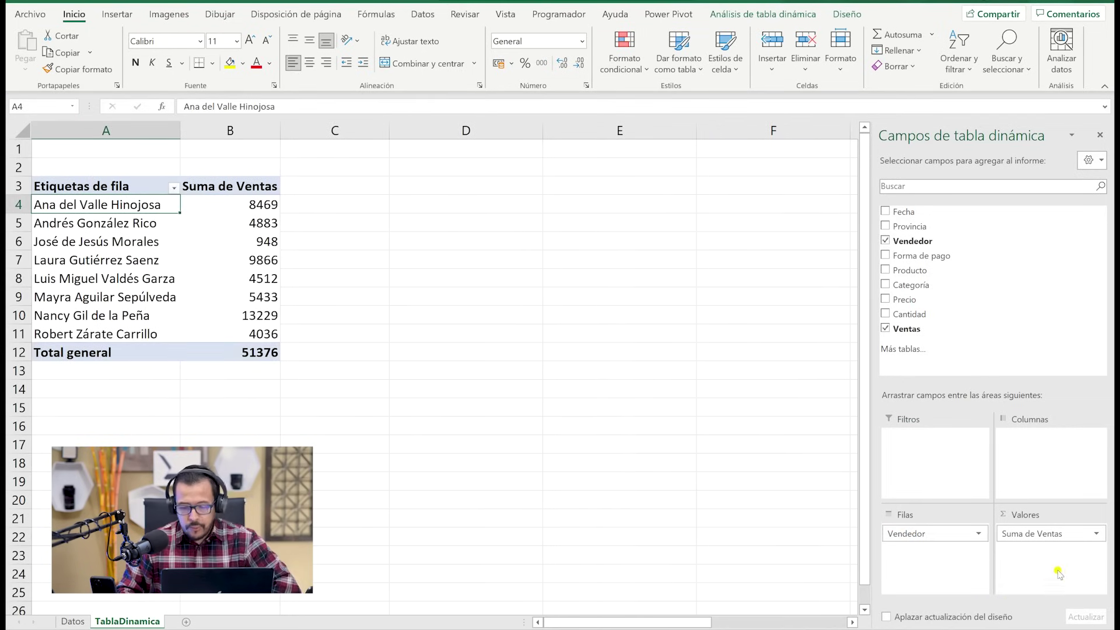
left_click(252, 204)
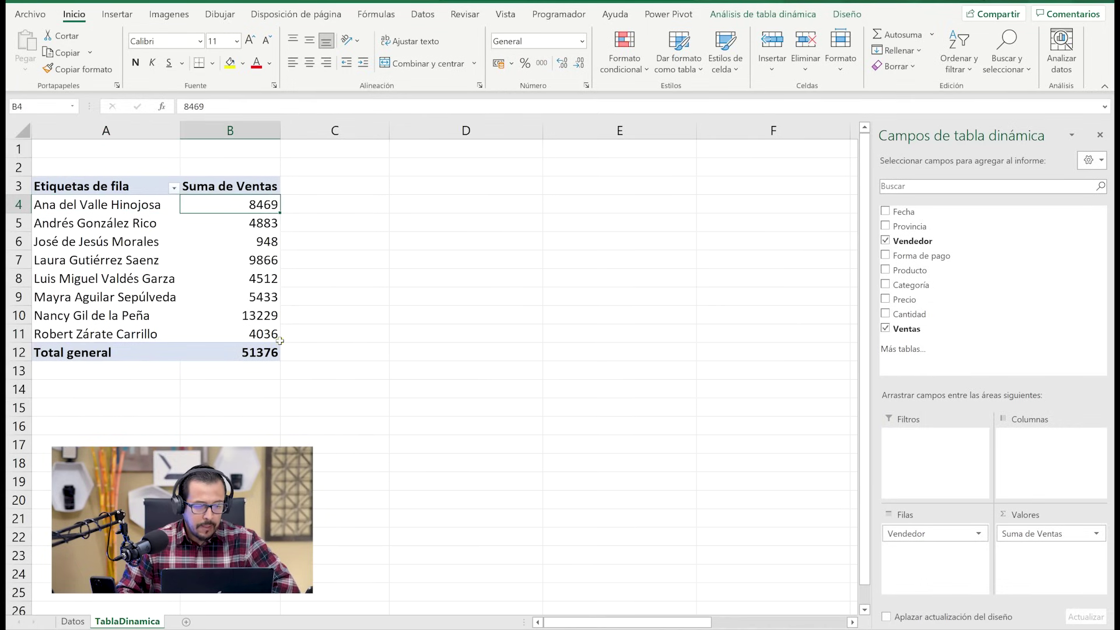
left_click(124, 205)
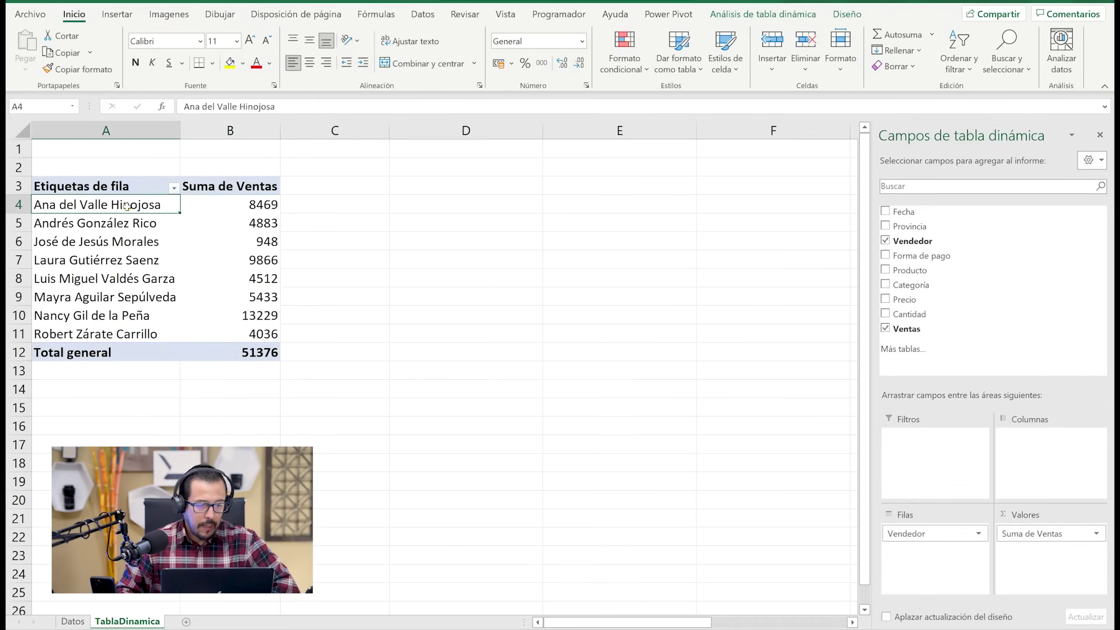
left_click(258, 222)
left_click(135, 229)
left_click(274, 254)
left_click(124, 234)
left_click(235, 284)
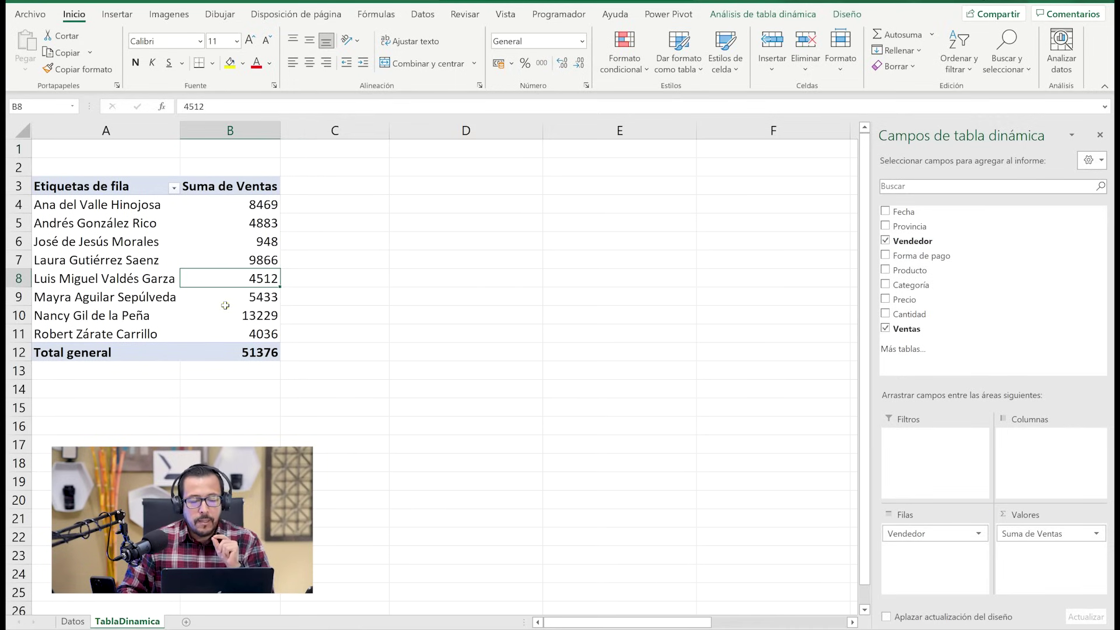
mouse_move(234, 301)
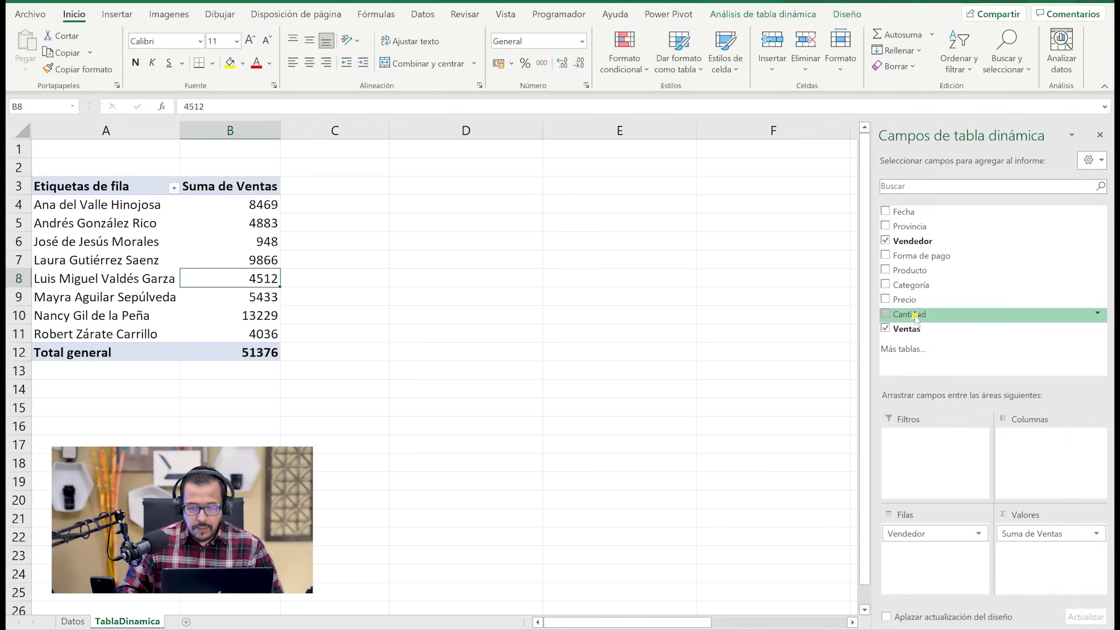
Add Cantidad to the pivot table's values ahead of Ventas and review the sellers' quantities and sales
left_click_drag(915, 317, 1040, 532)
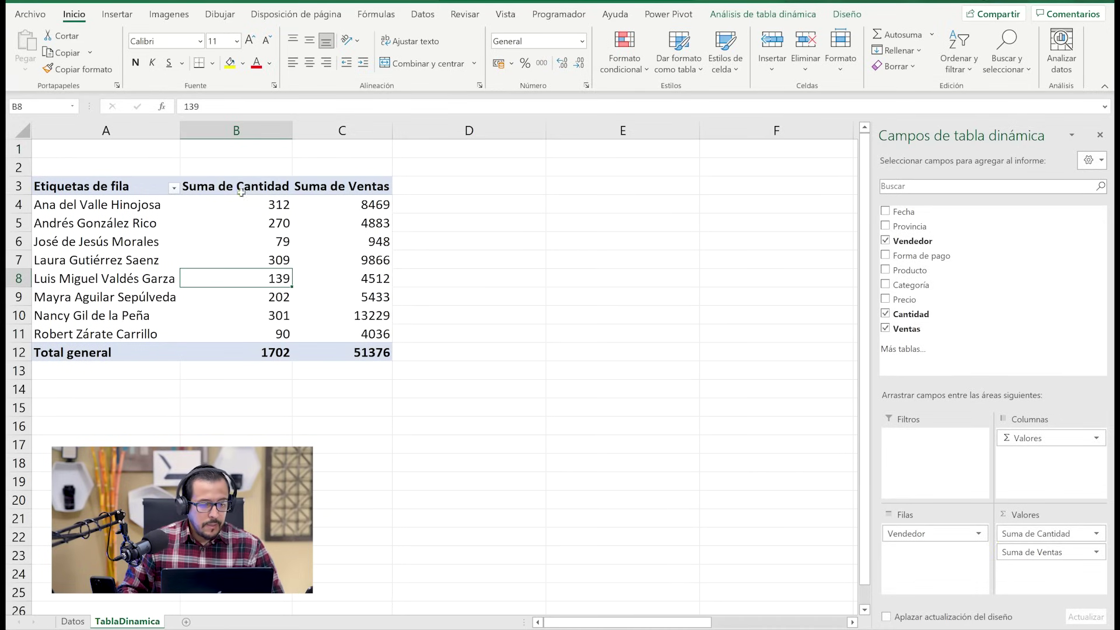
left_click(268, 205)
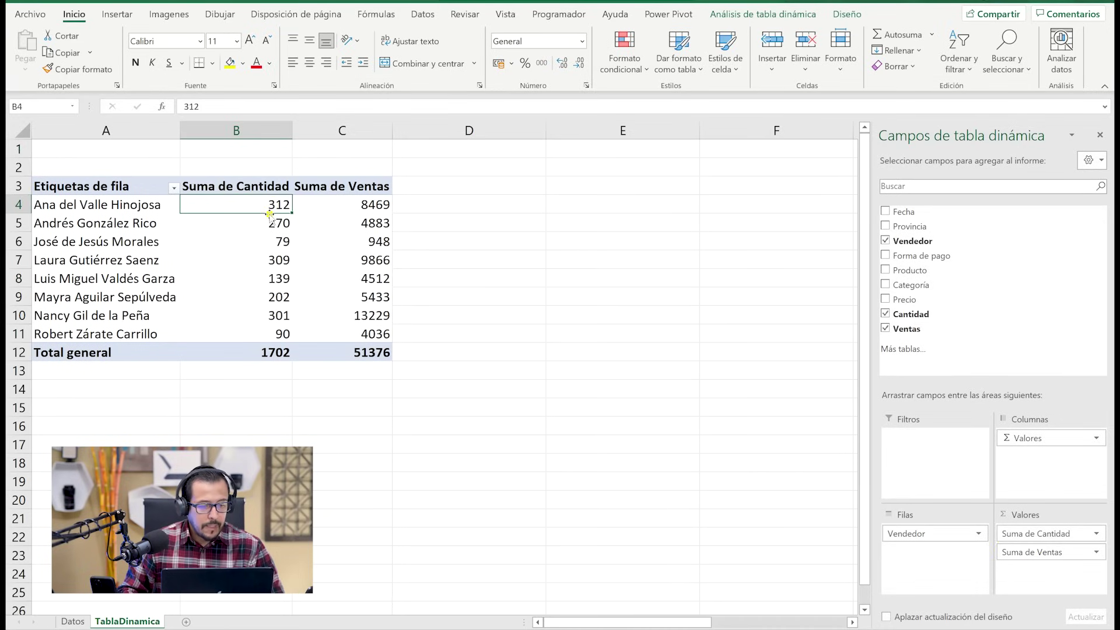
left_click(352, 203)
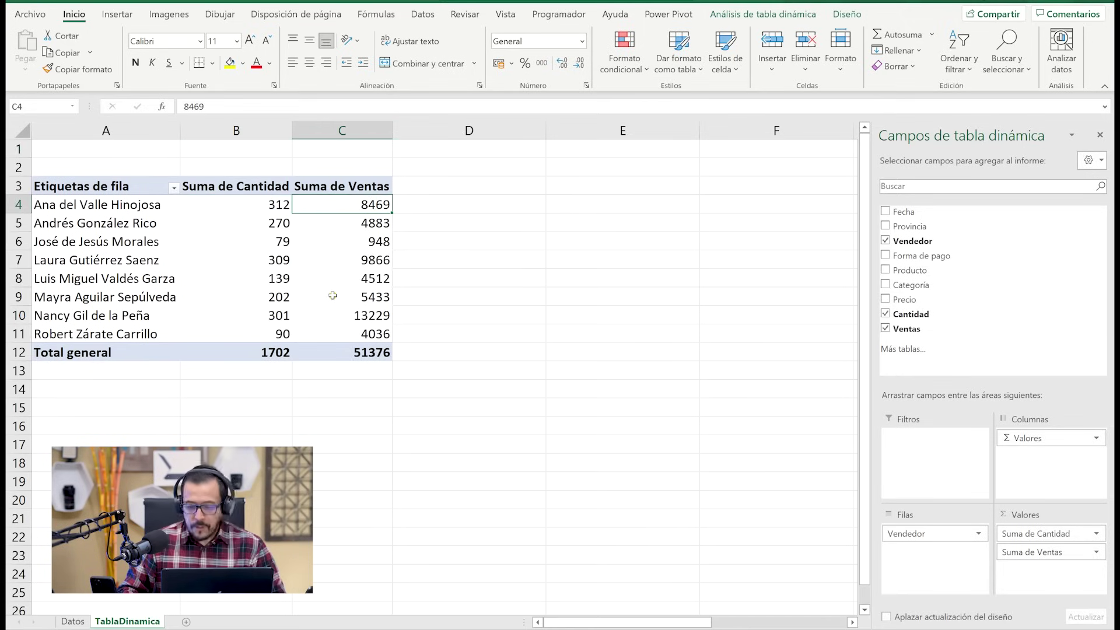
left_click(126, 244)
left_click(142, 207)
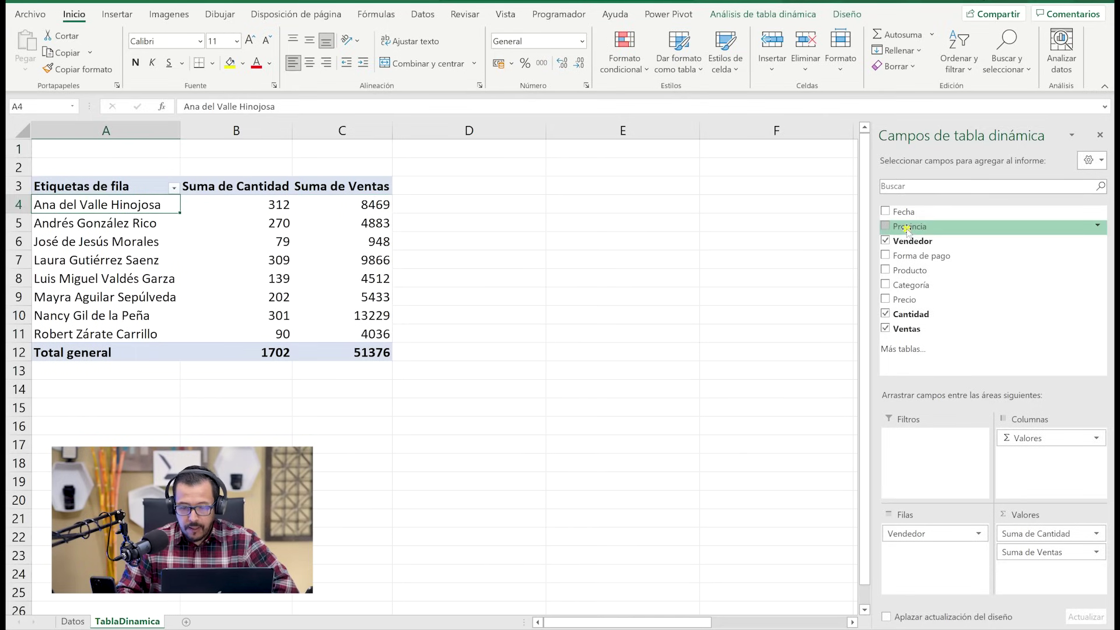
Add Provincia as a report filter and filter the pivot table to Pichincha
left_click_drag(912, 229, 924, 448)
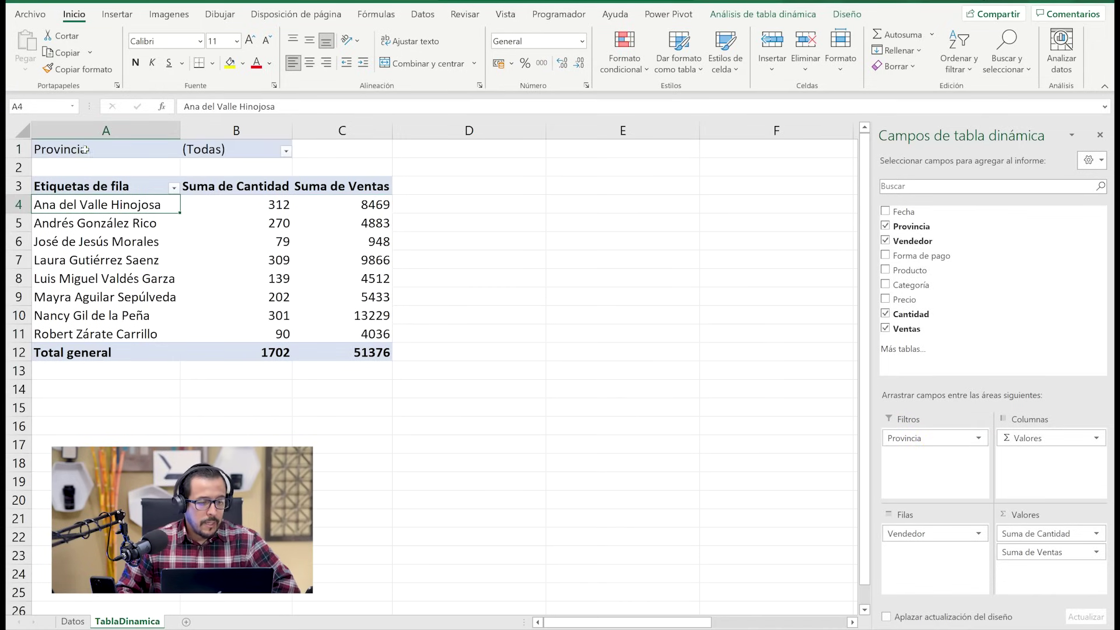
left_click(286, 150)
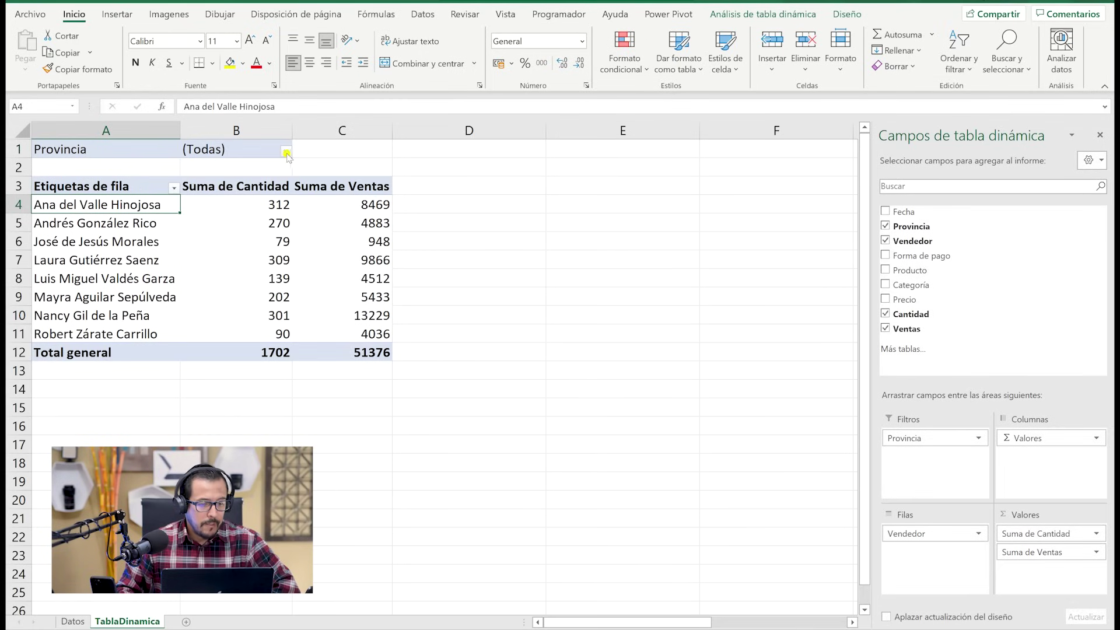
left_click(152, 308)
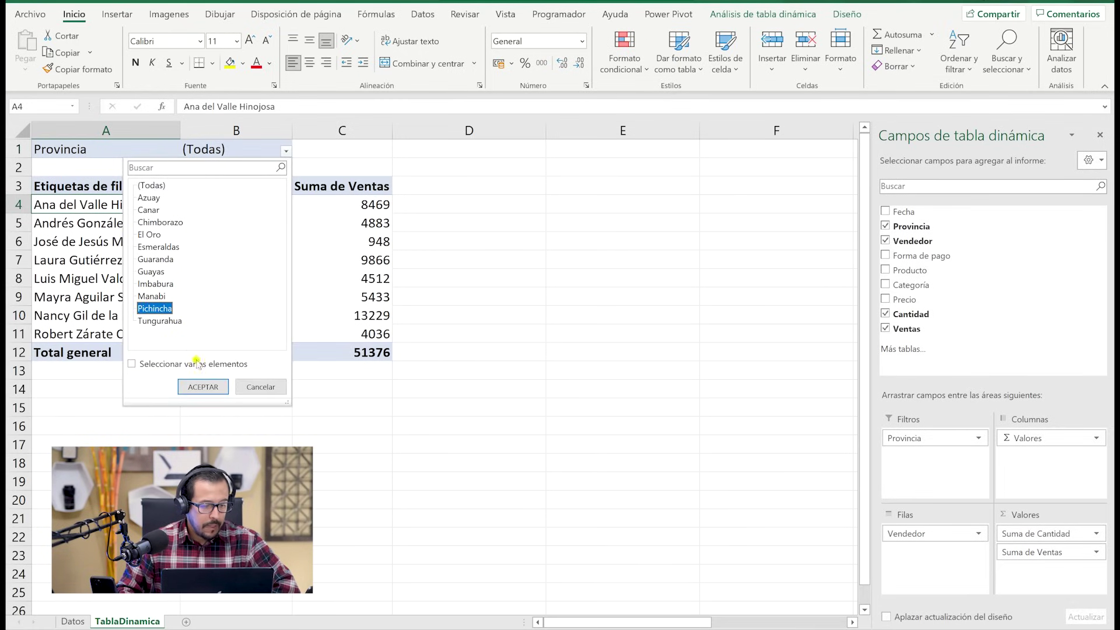
left_click(203, 387)
Try the Provincia report filter with Azuay and with Canar
left_click(270, 149)
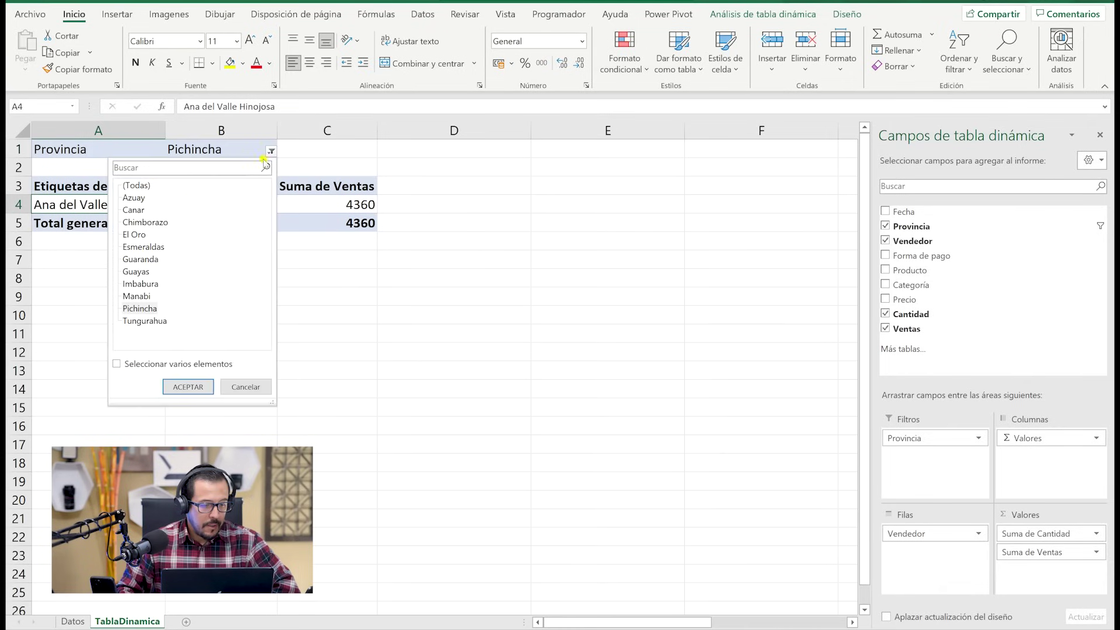
left_click(139, 199)
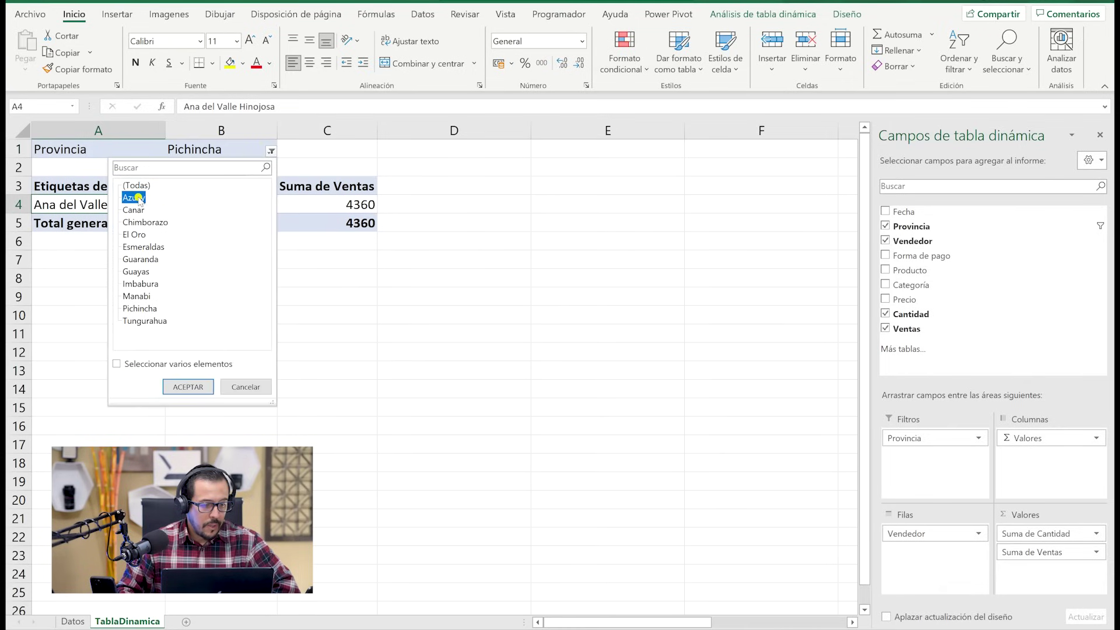
left_click(188, 387)
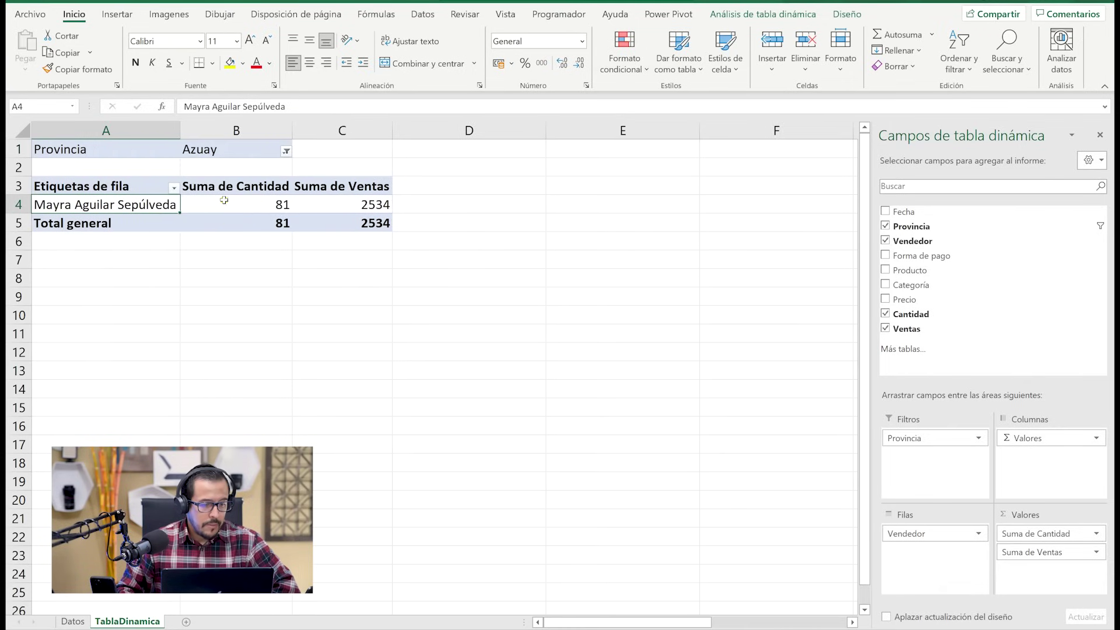
left_click(286, 150)
left_click(148, 210)
left_click(203, 387)
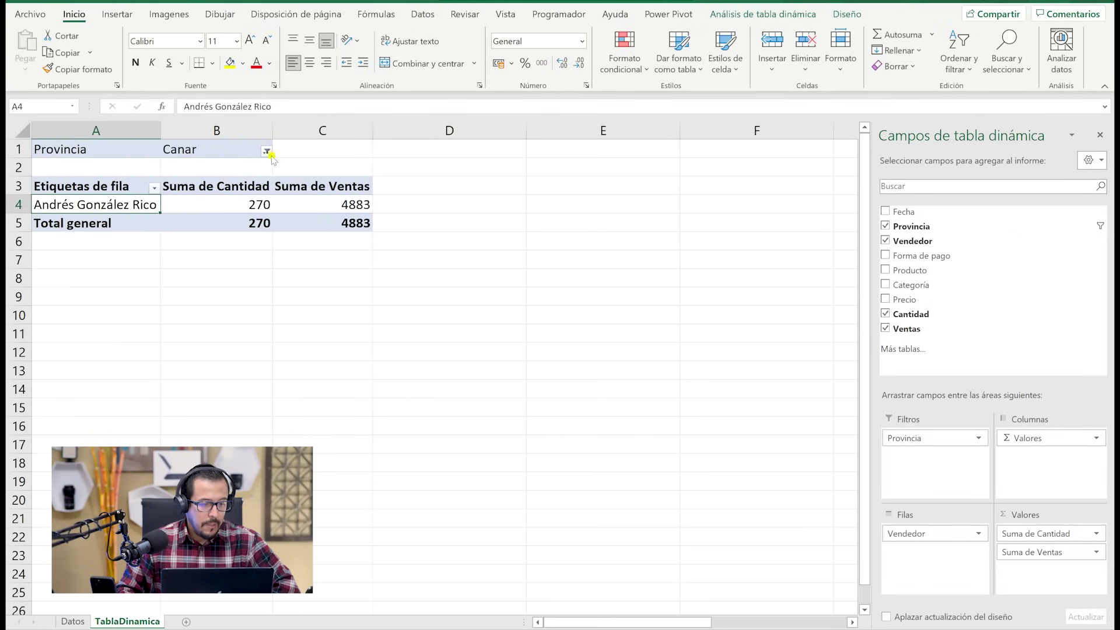
Try the Provincia report filter with Pichincha, Guayas and Esmeraldas in turn
left_click(267, 150)
left_click(135, 308)
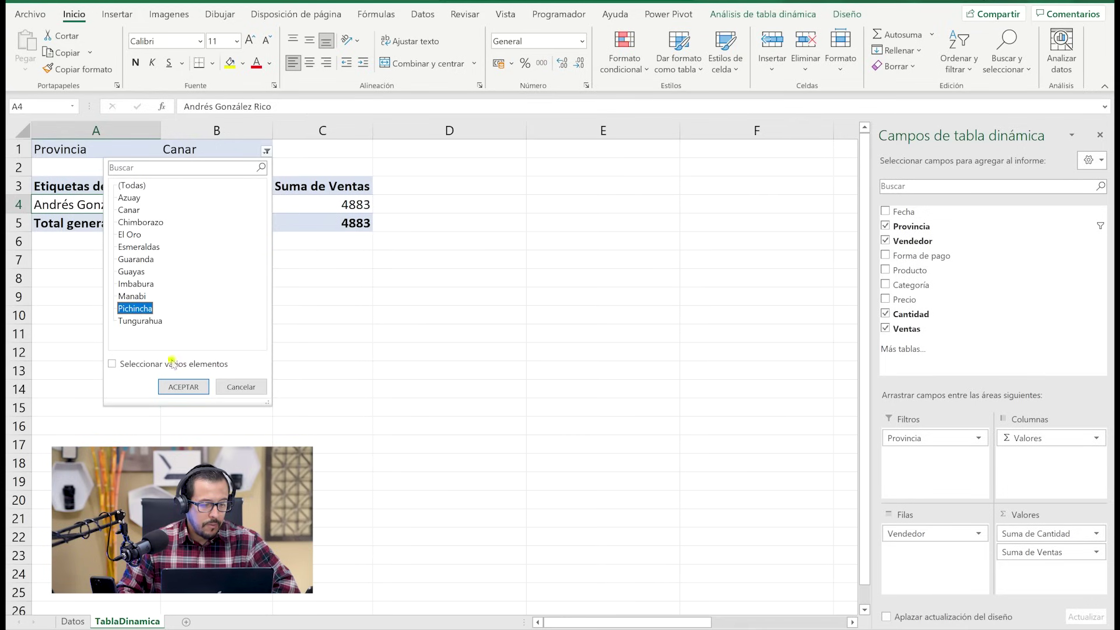
left_click(185, 386)
left_click(272, 151)
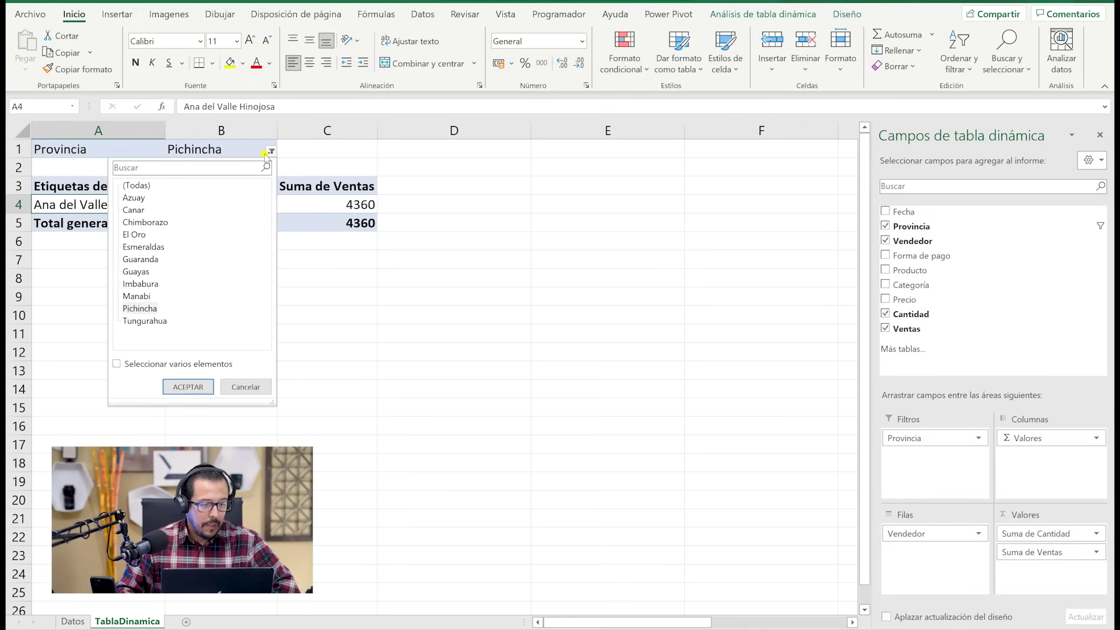
left_click(146, 271)
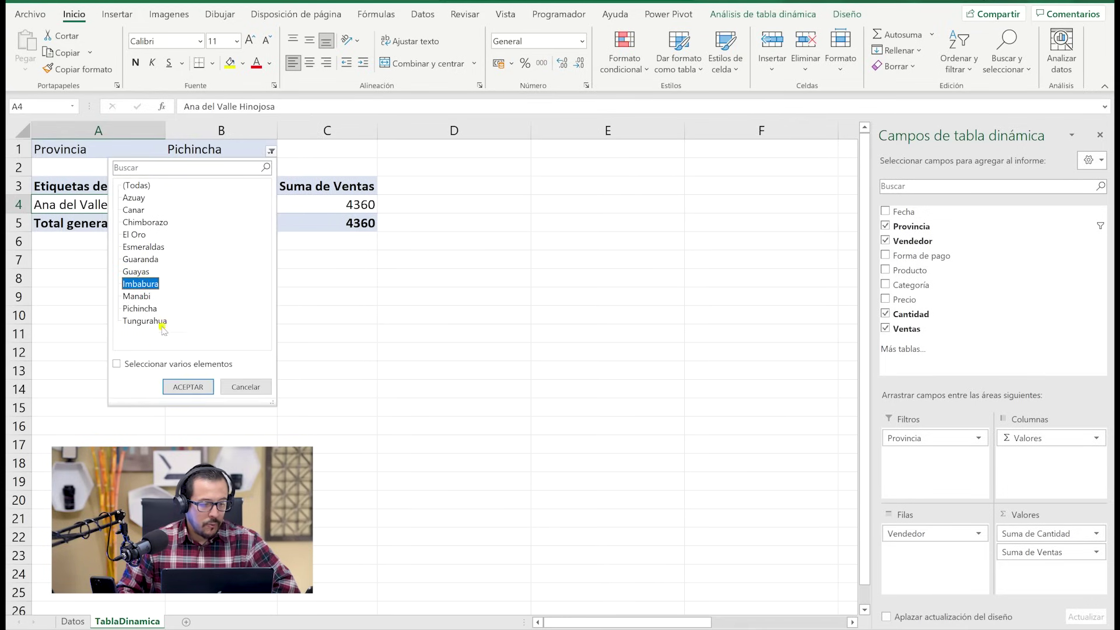
left_click(188, 387)
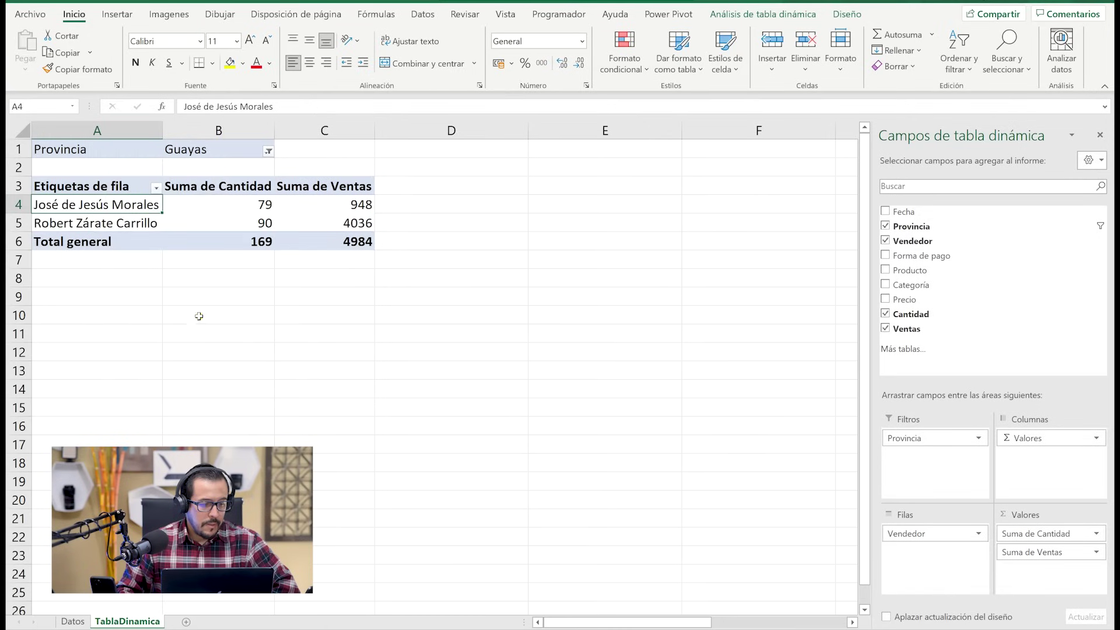
left_click(268, 151)
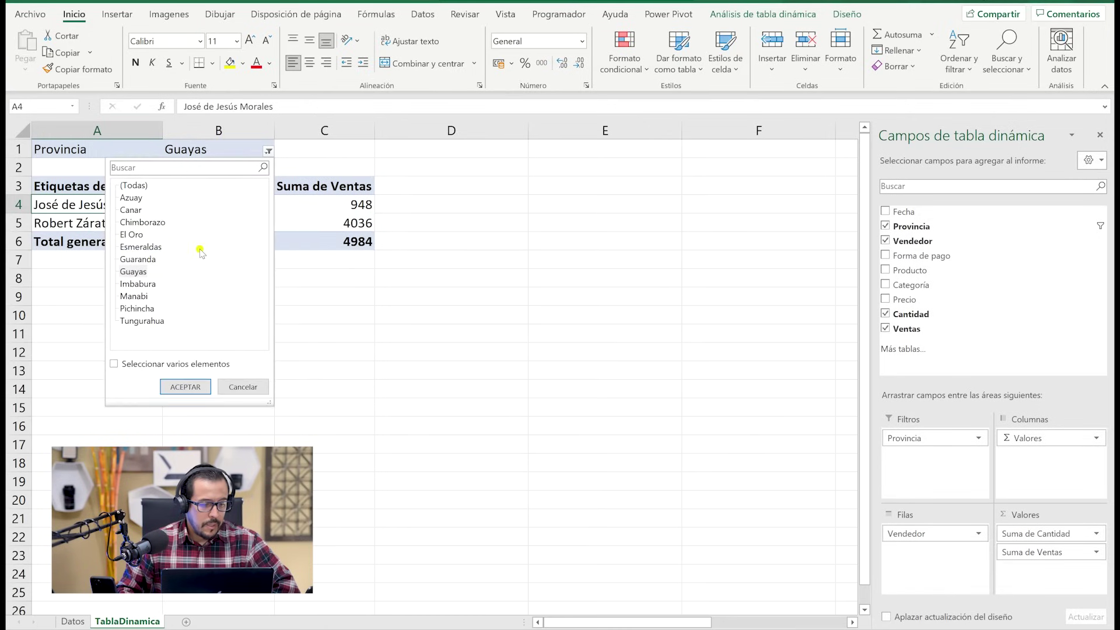
left_click(147, 248)
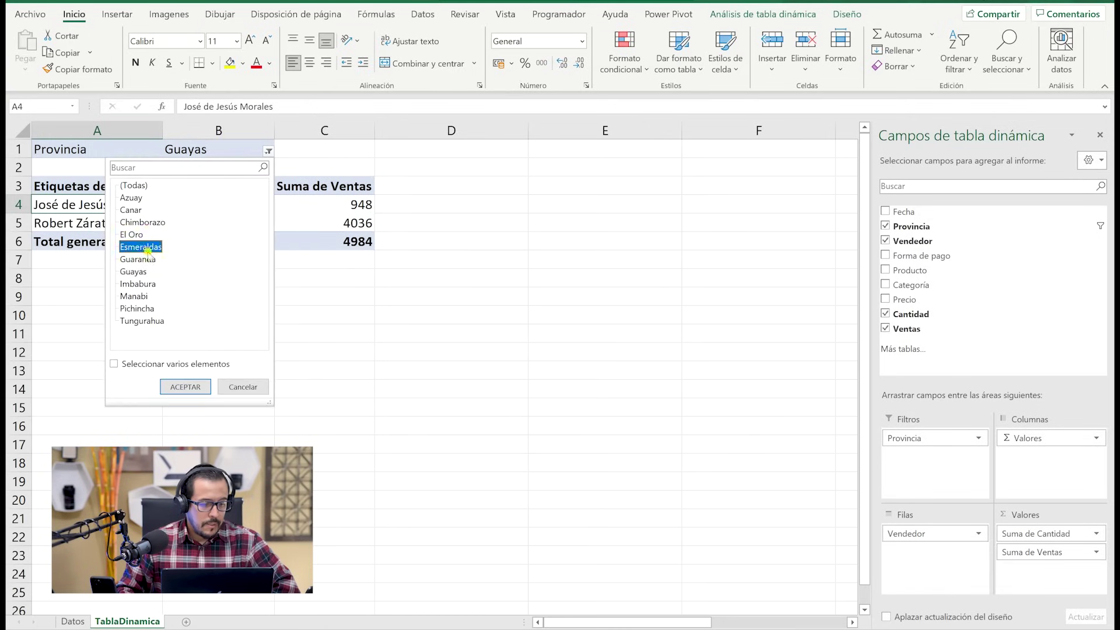
left_click(175, 385)
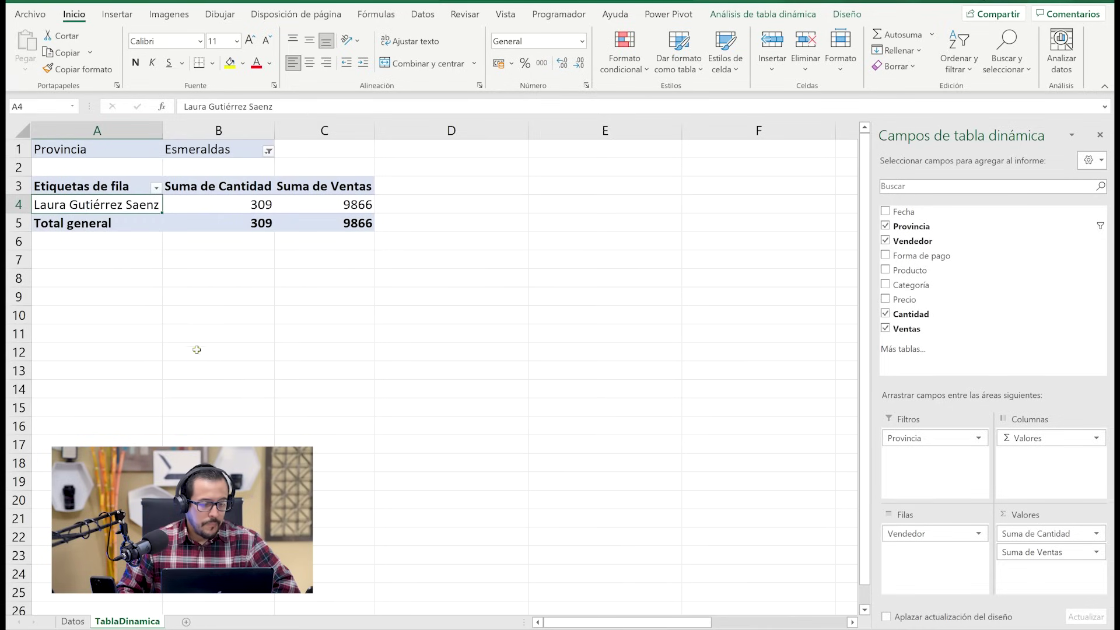
Reset the Provincia report filter to (Todas) and review the sellers in the row labels
left_click(268, 151)
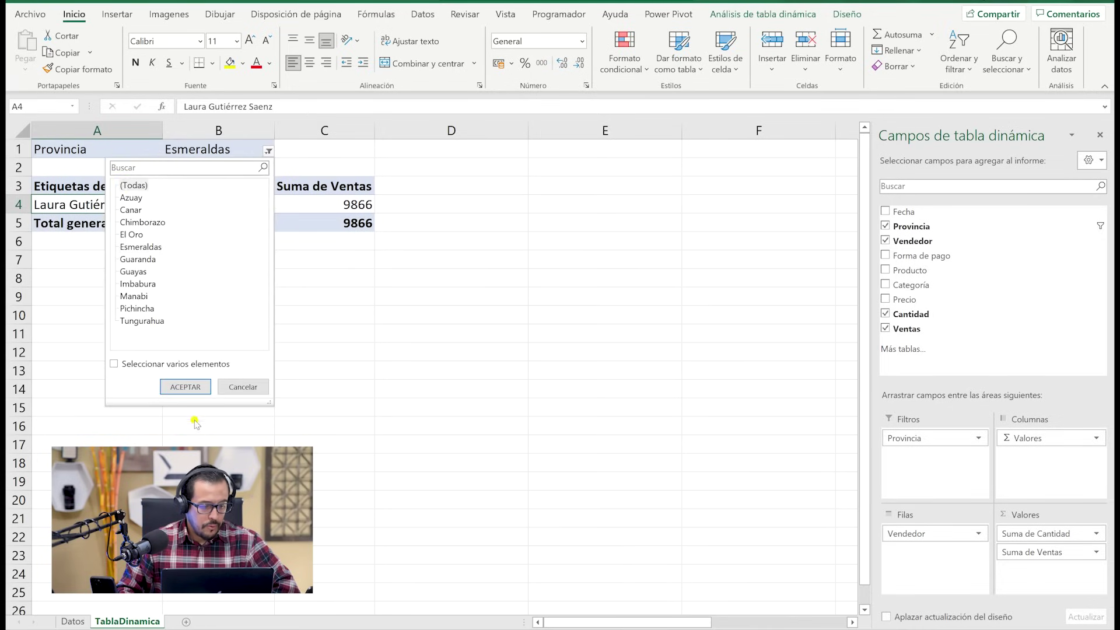
left_click(188, 385)
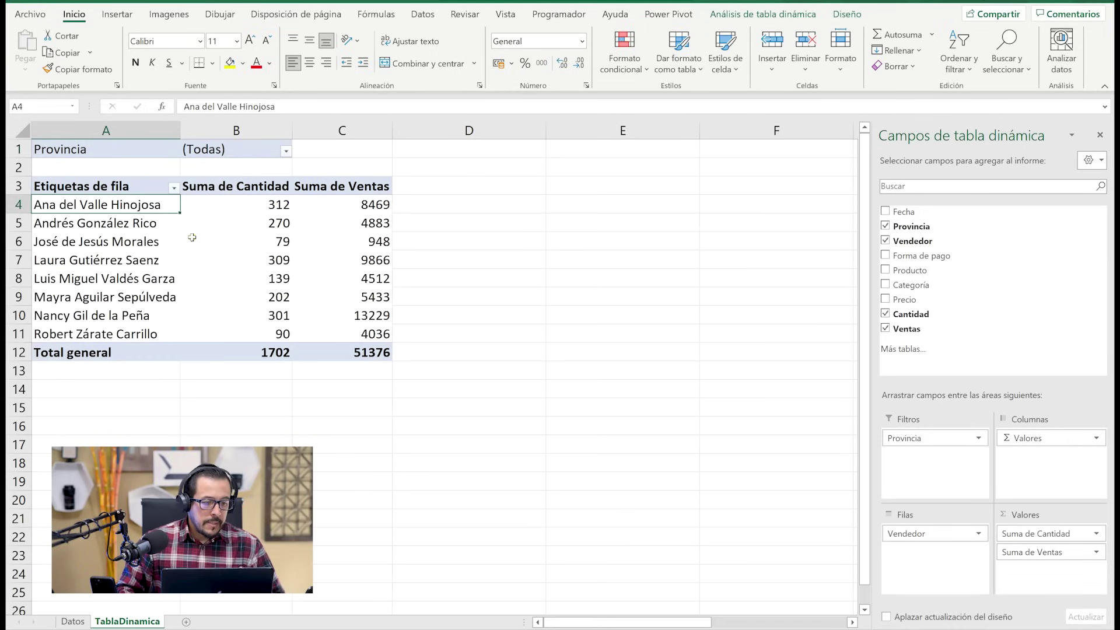
left_click(126, 147)
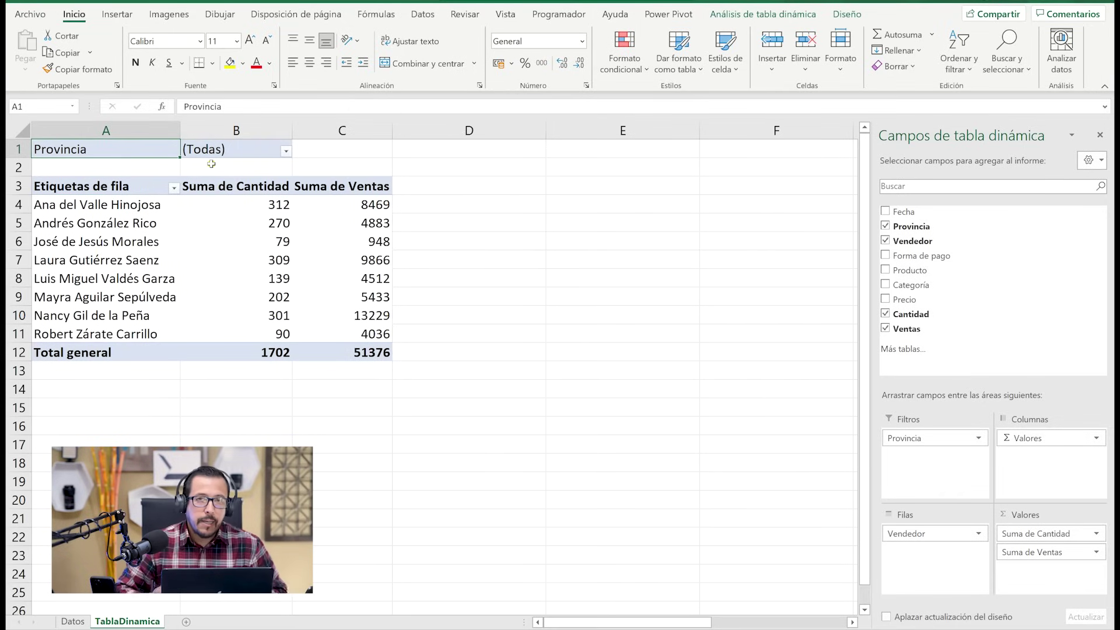
left_click(116, 224)
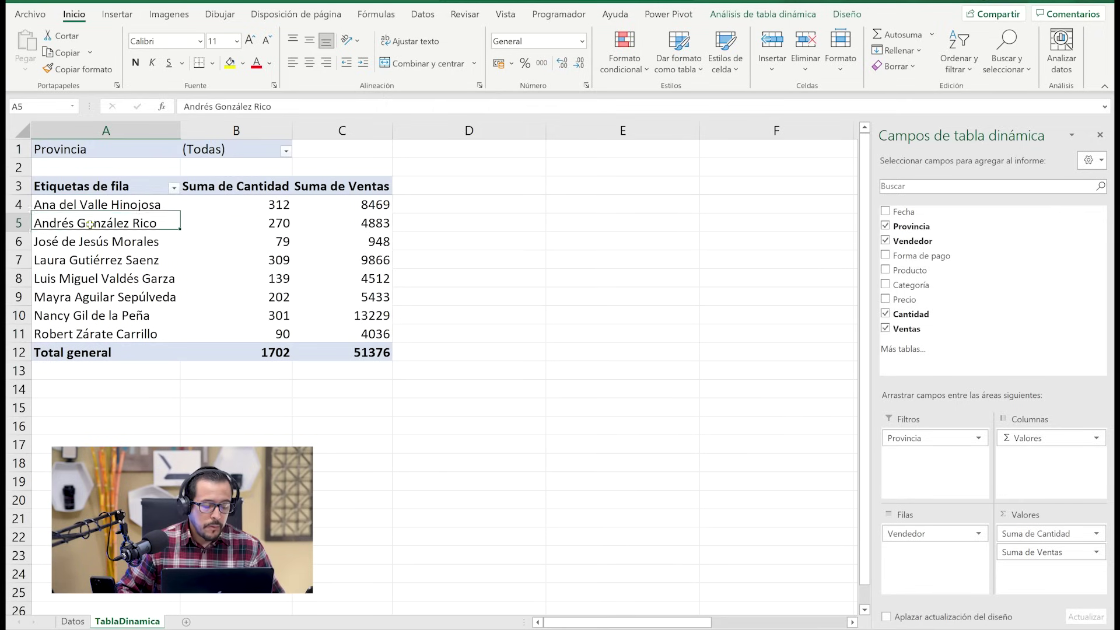
left_click(94, 203)
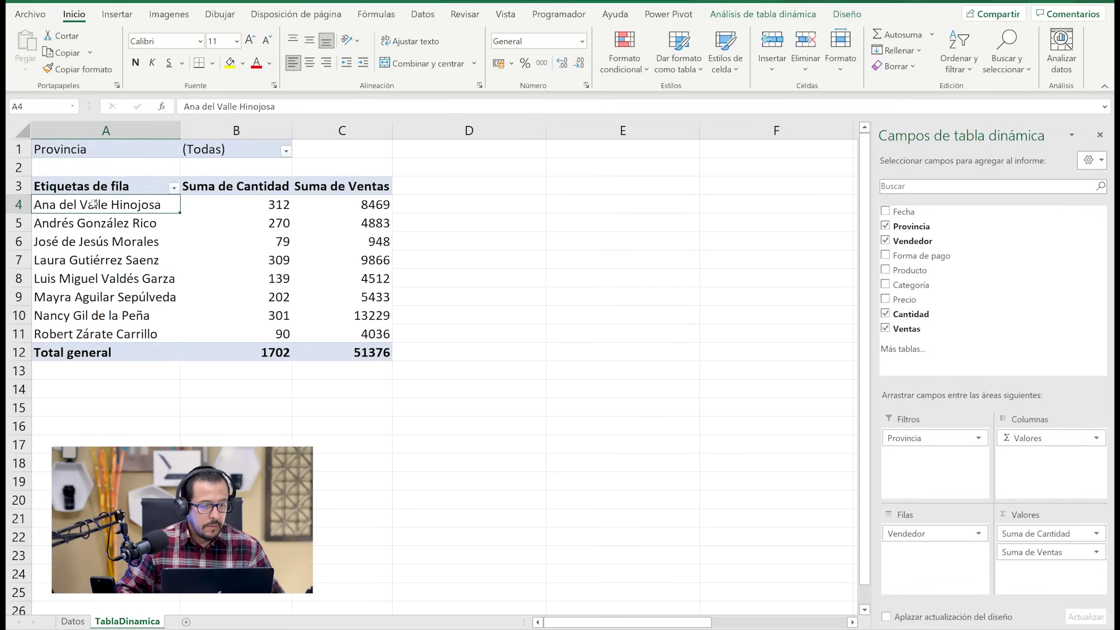
left_click(134, 226)
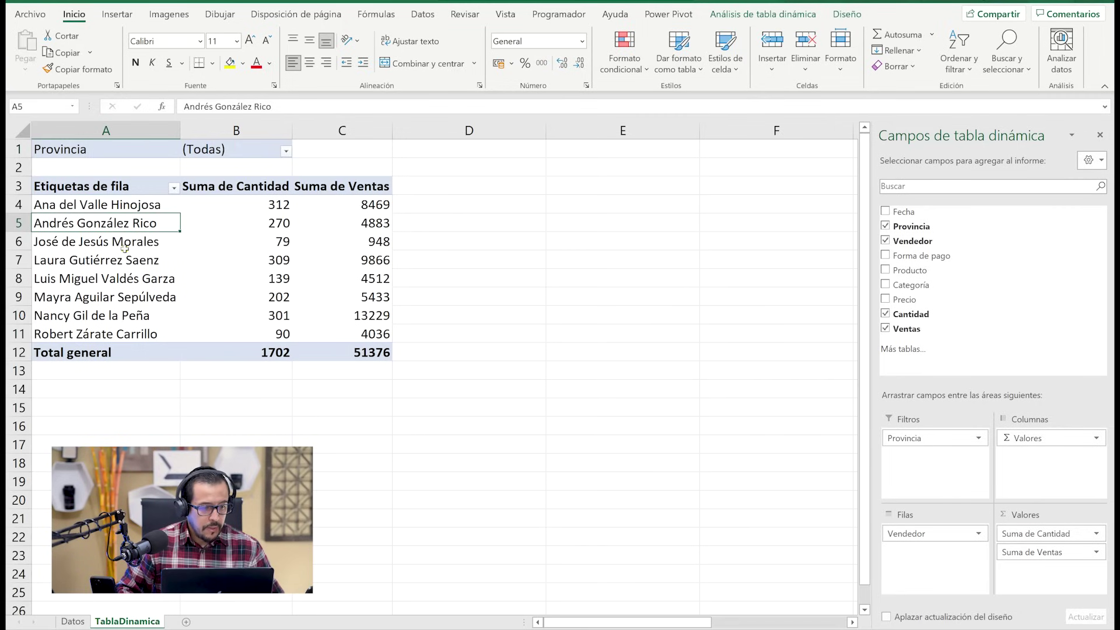
left_click(762, 15)
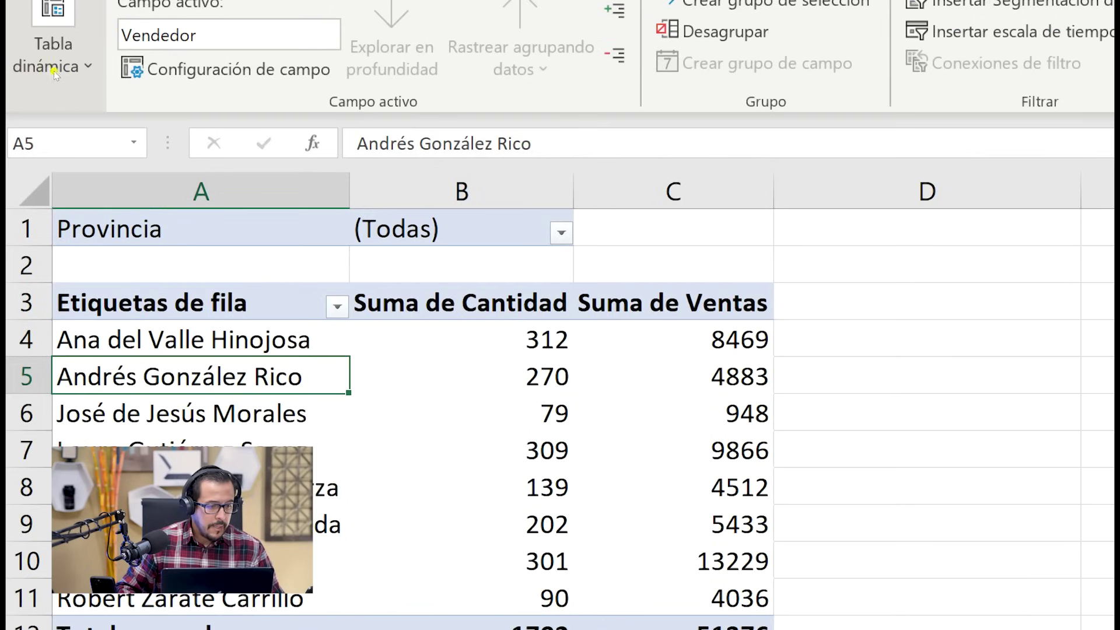
left_click(45, 68)
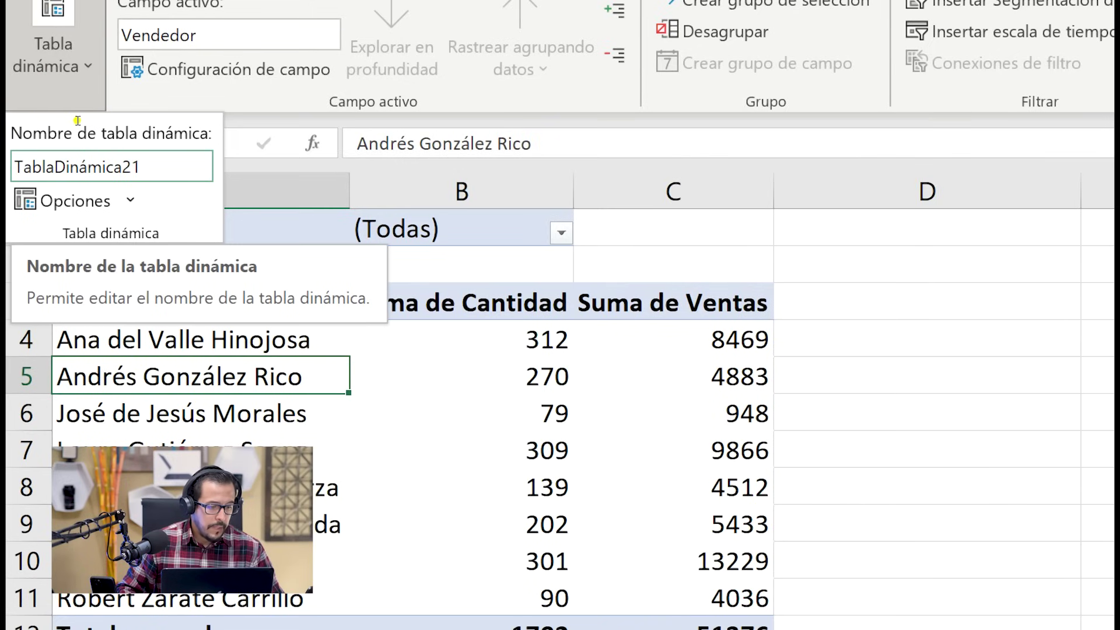
left_click(131, 200)
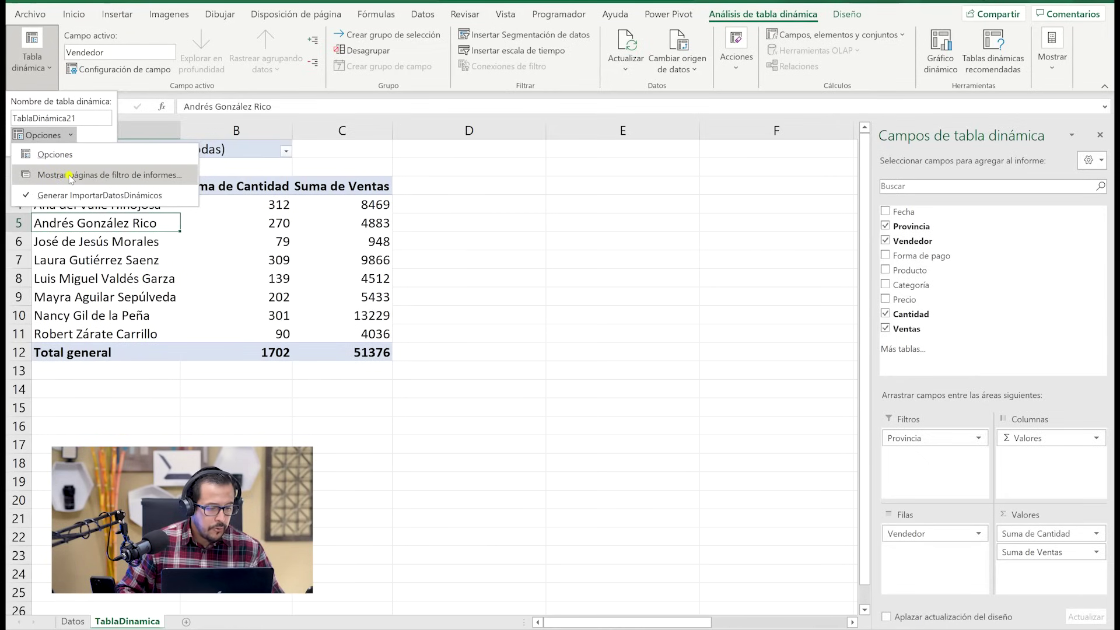
left_click(146, 260)
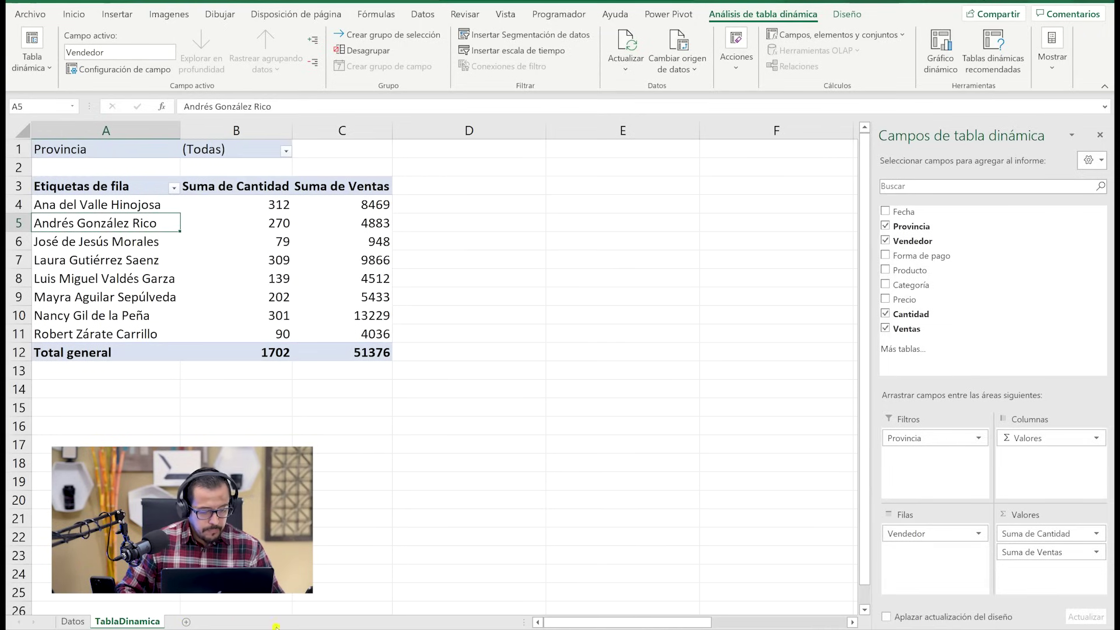
left_click(285, 148)
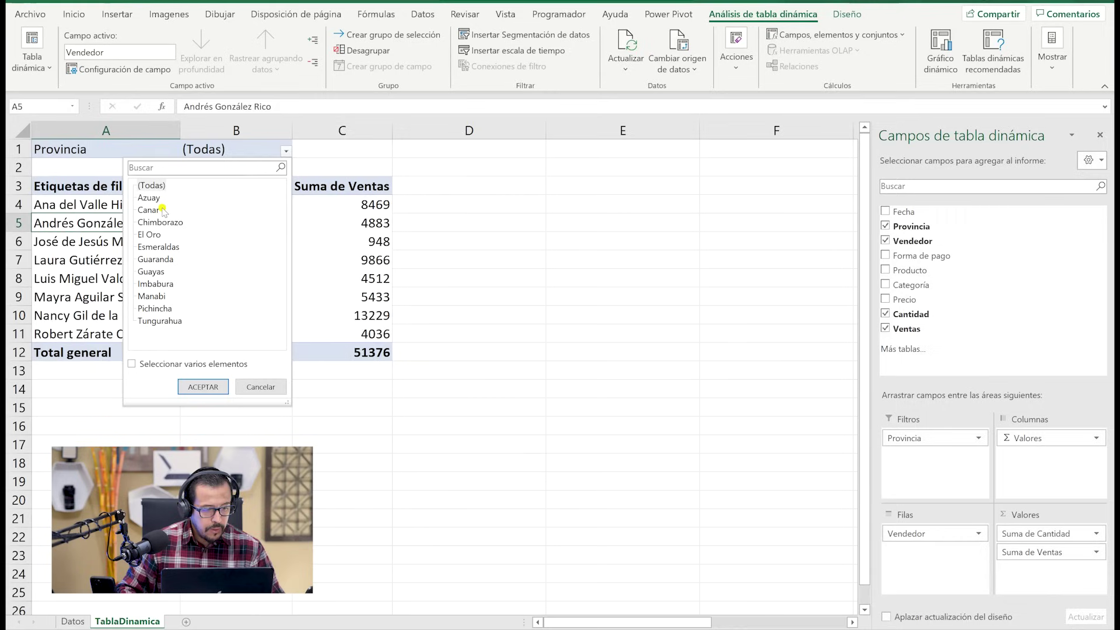
left_click(260, 387)
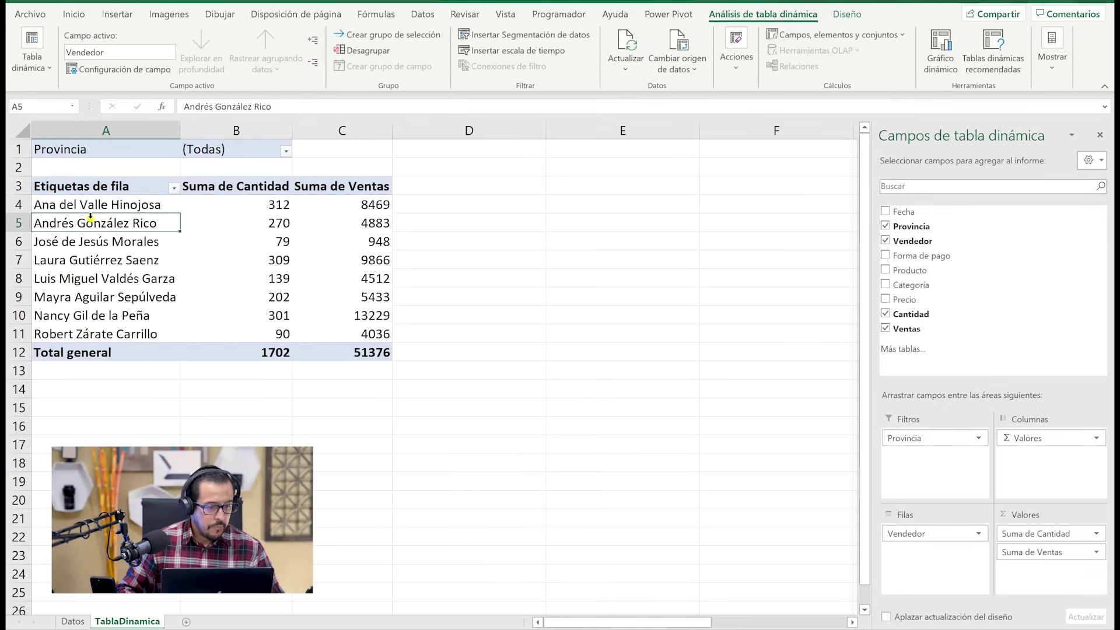
Generate a separate report filter page of the pivot table for each Provincia
left_click(51, 65)
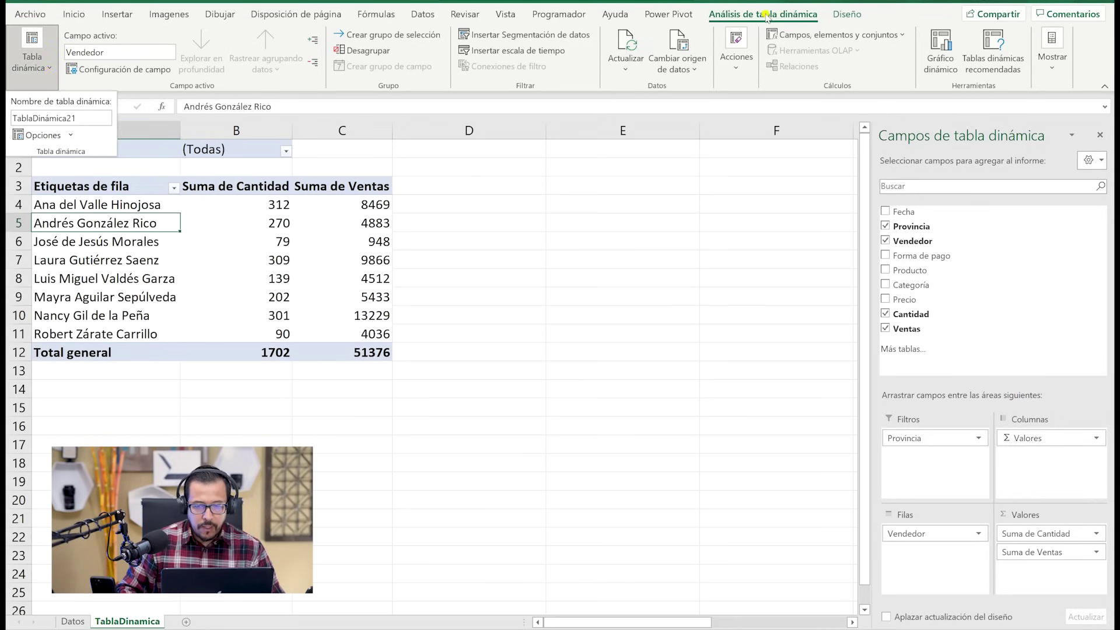
left_click(783, 18)
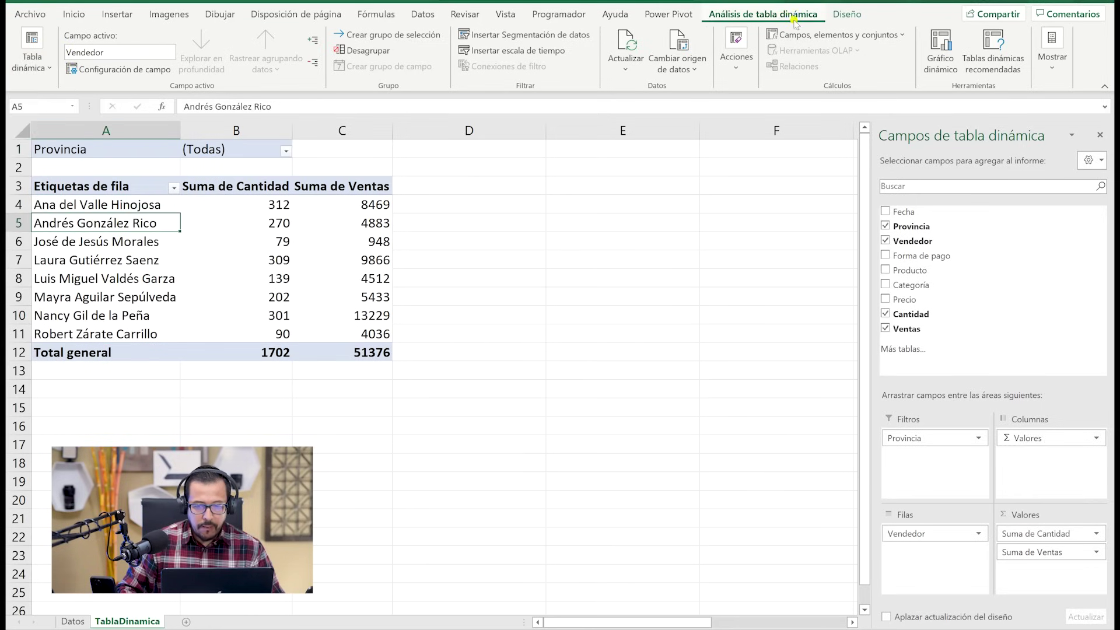
left_click(32, 59)
left_click(72, 136)
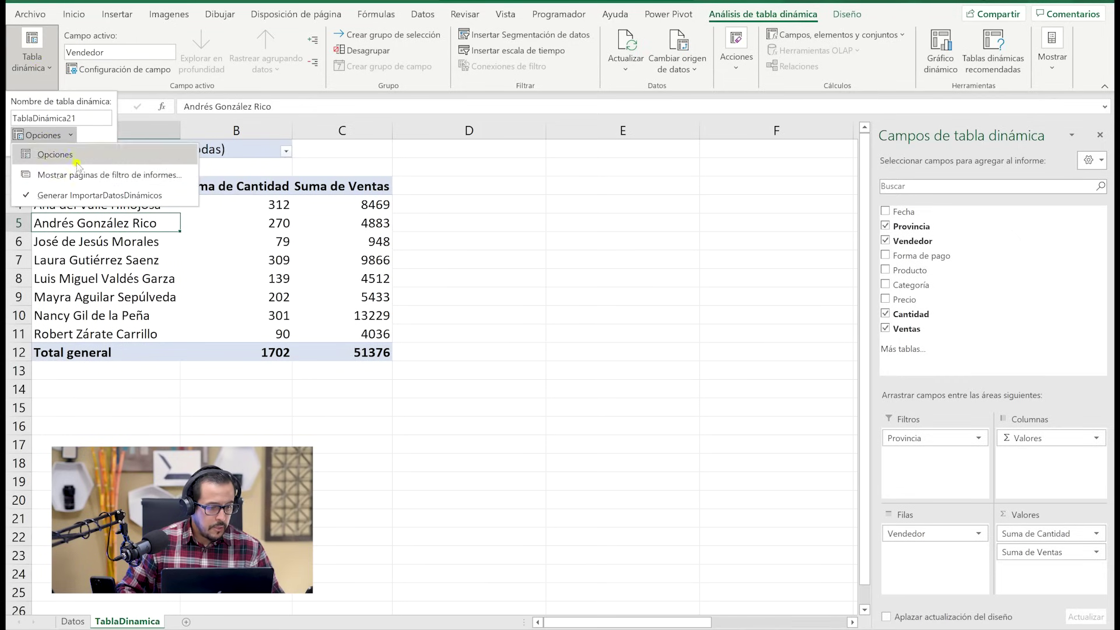
left_click(88, 169)
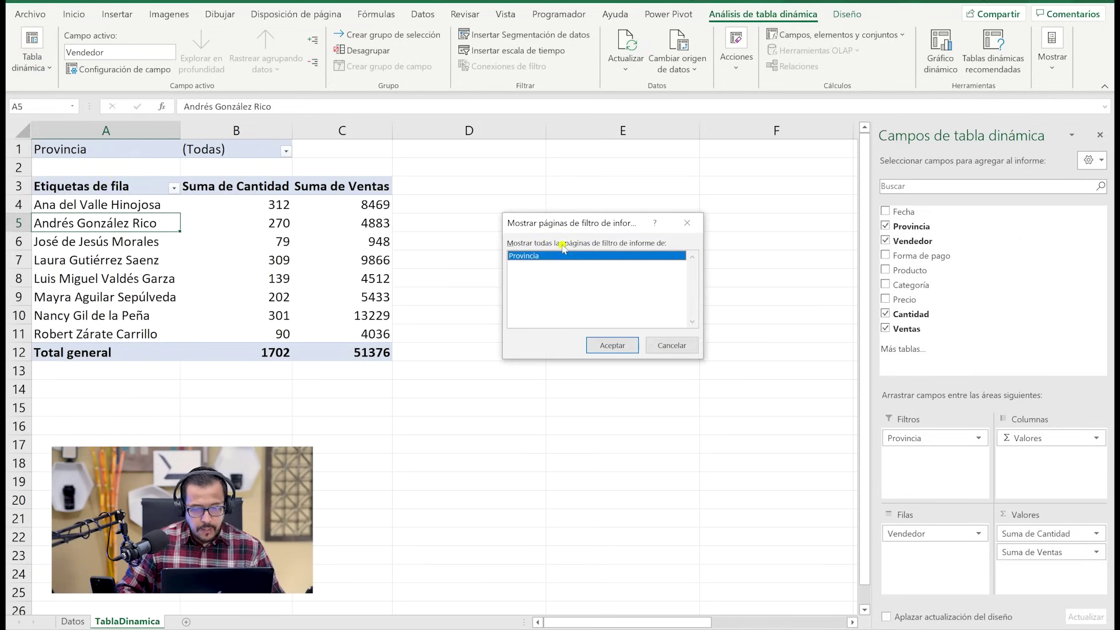
left_click_drag(542, 222, 467, 209)
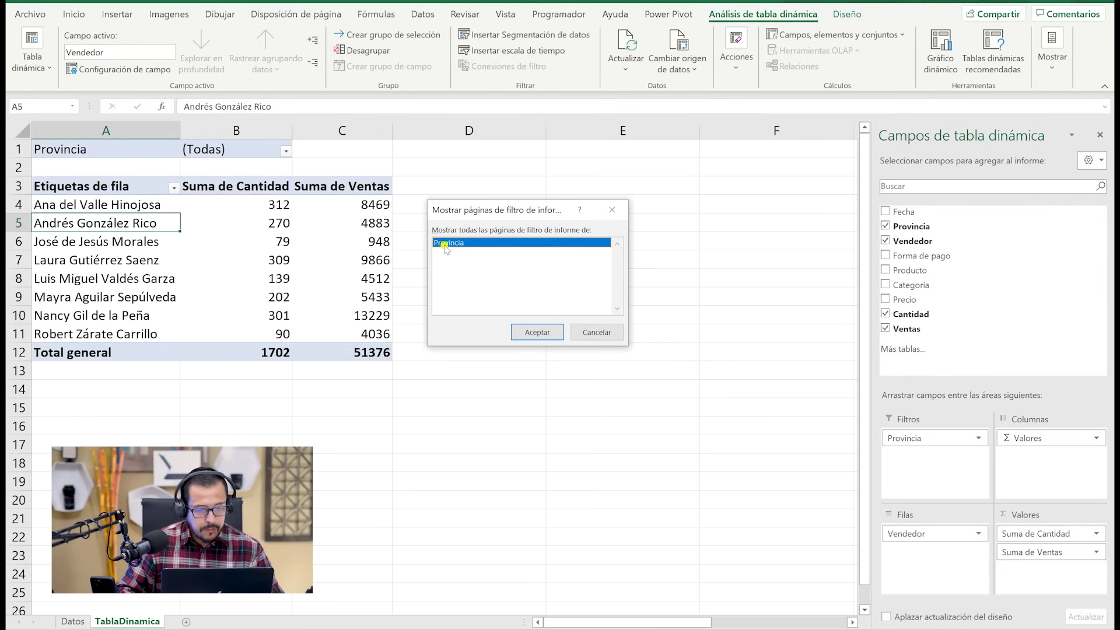
left_click(537, 332)
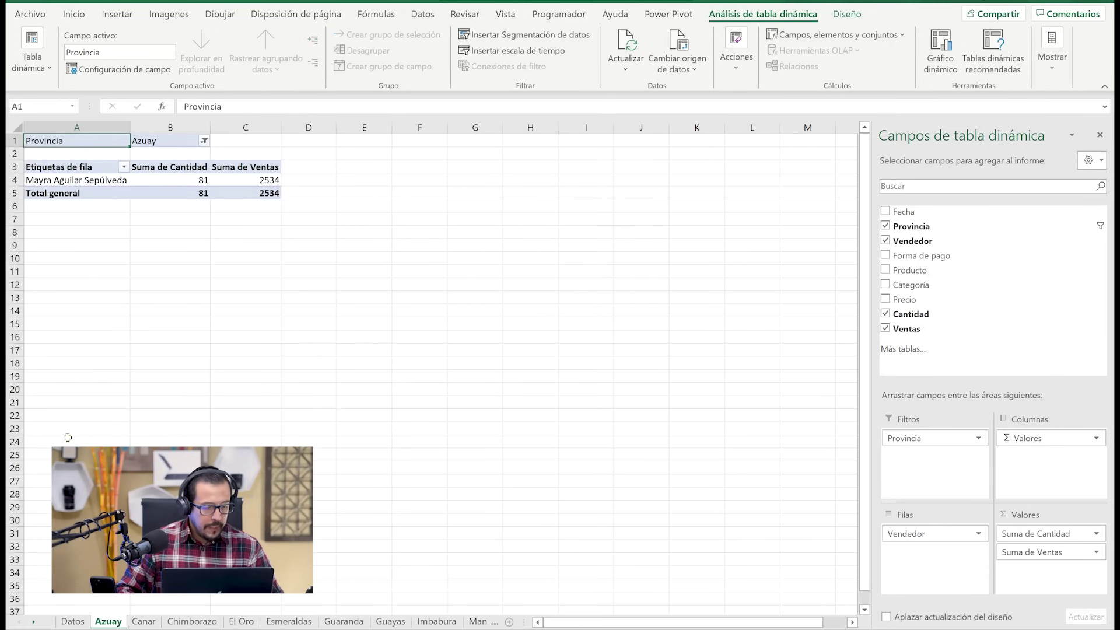
Review the Datos sheet and the generated province sheets from Azuay through Manabi
left_click(76, 622)
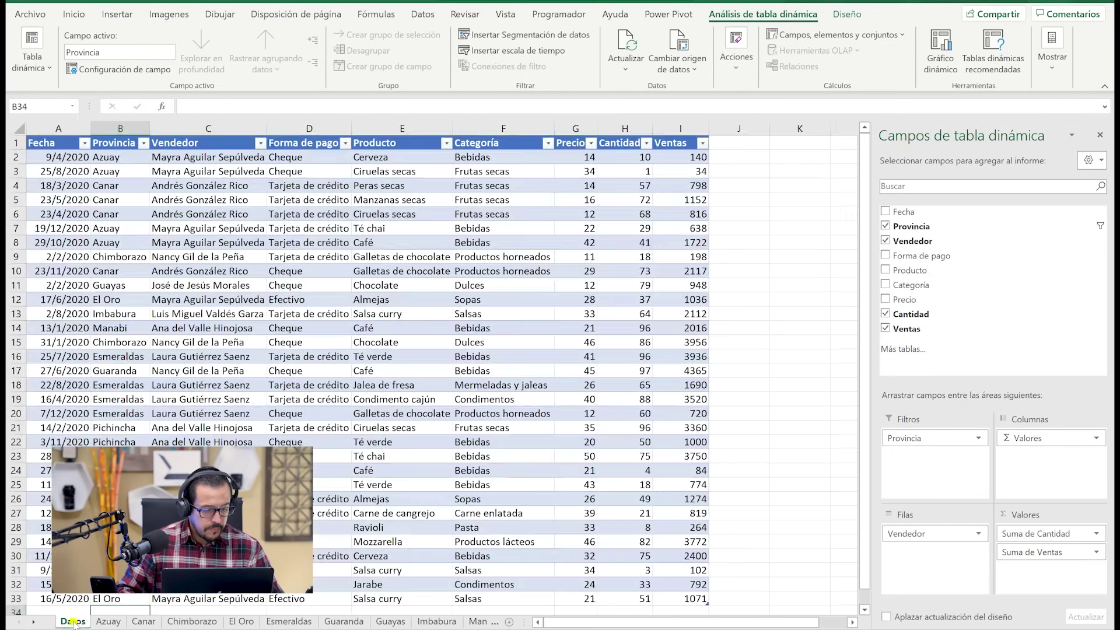
left_click(108, 622)
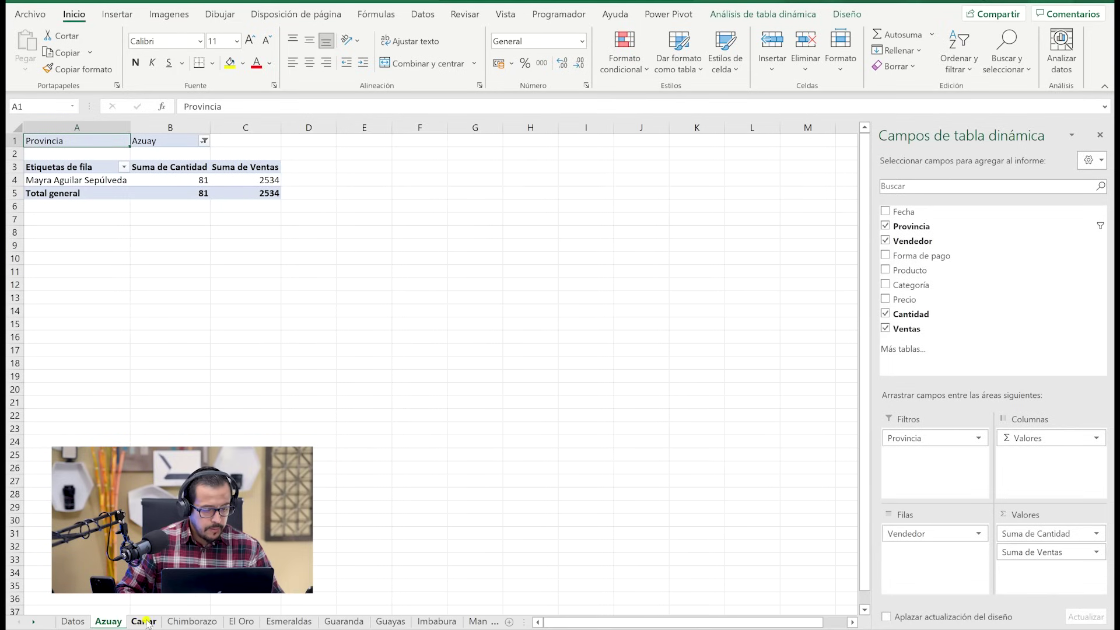
left_click(144, 622)
left_click(189, 622)
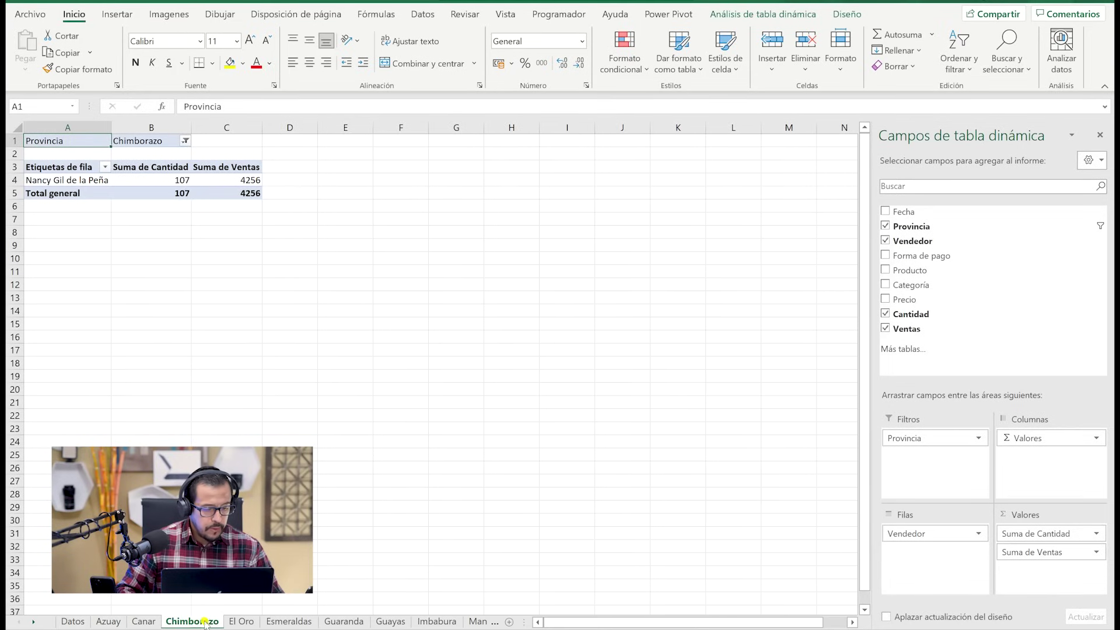
left_click(245, 622)
left_click(289, 622)
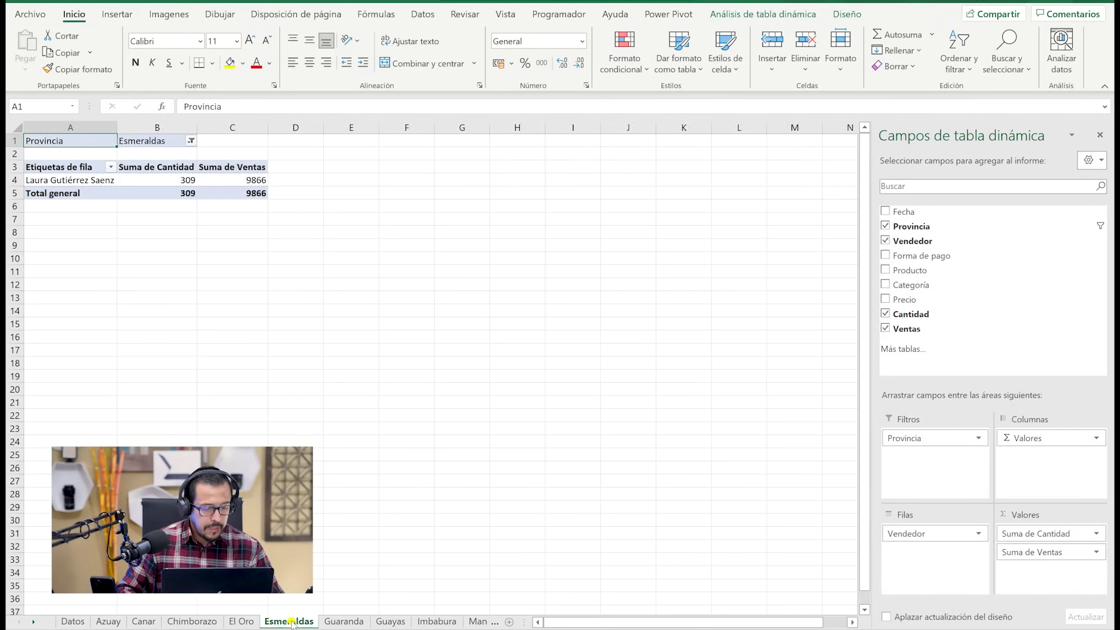
left_click(343, 622)
left_click(390, 622)
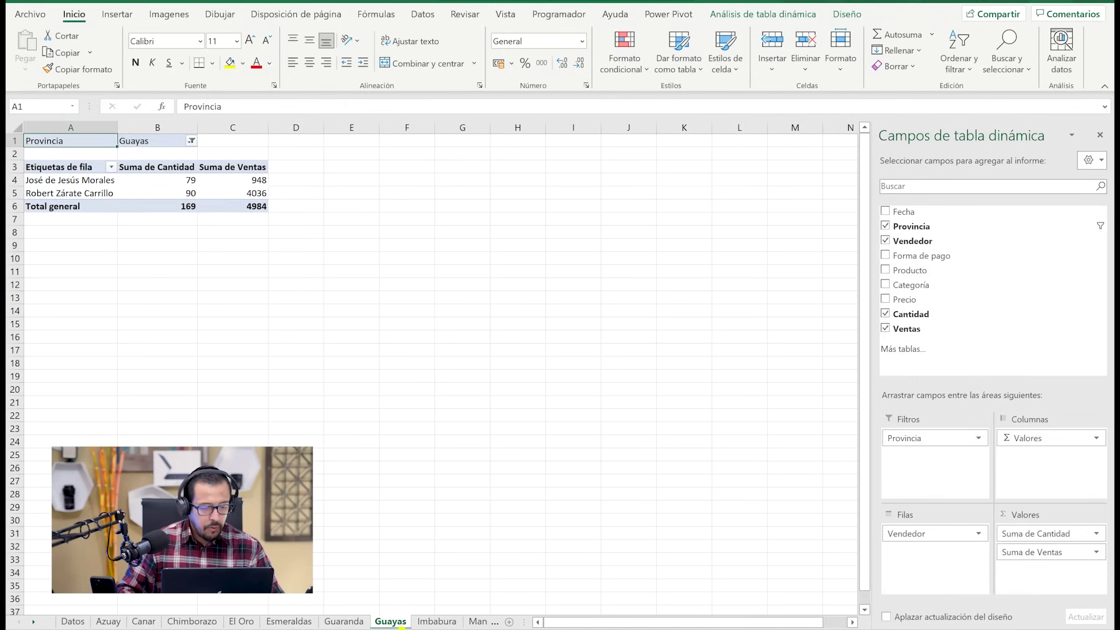
left_click(437, 622)
left_click(478, 622)
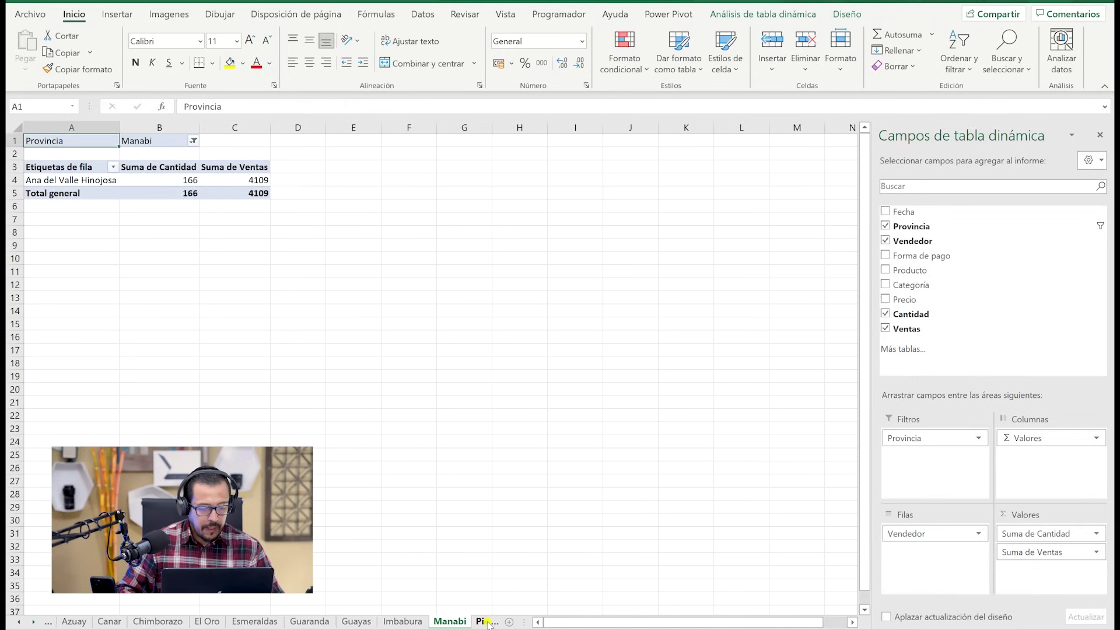
Move the Pichincha sheet ahead of the Manabi sheet and look over the Imbabura and Guayas sheets
left_click(481, 622)
left_click_drag(474, 622, 402, 622)
left_click(367, 622)
left_click(318, 622)
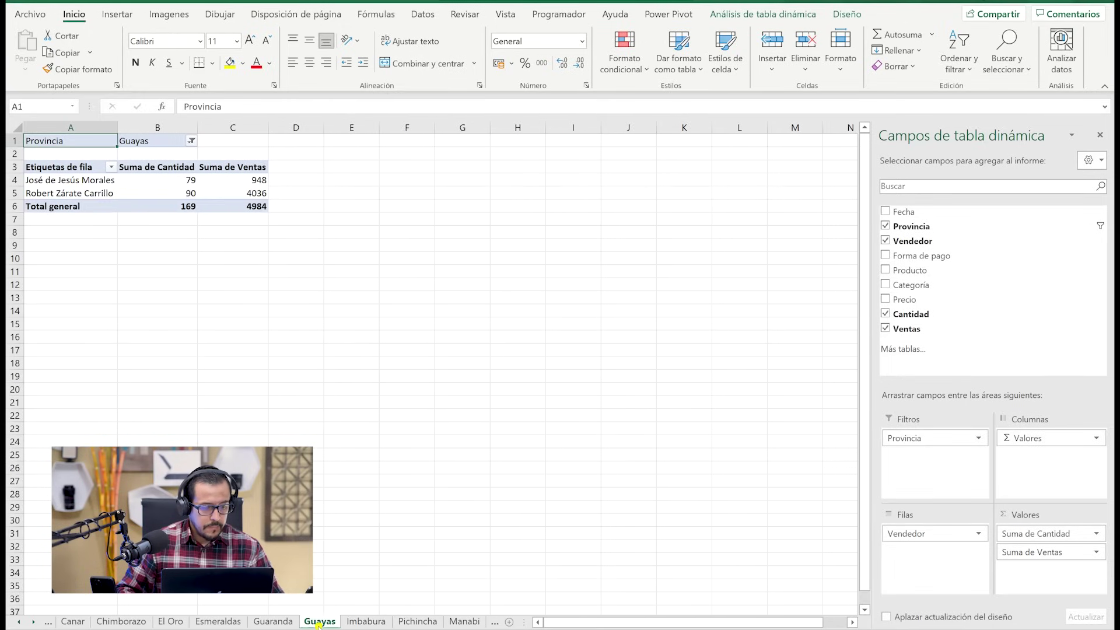
Review the province sheets from Guaranda back to Canar, and check the Datos and Azuay sheets
left_click(273, 622)
left_click(199, 622)
left_click(171, 622)
left_click(122, 622)
left_click(73, 622)
left_click(19, 623)
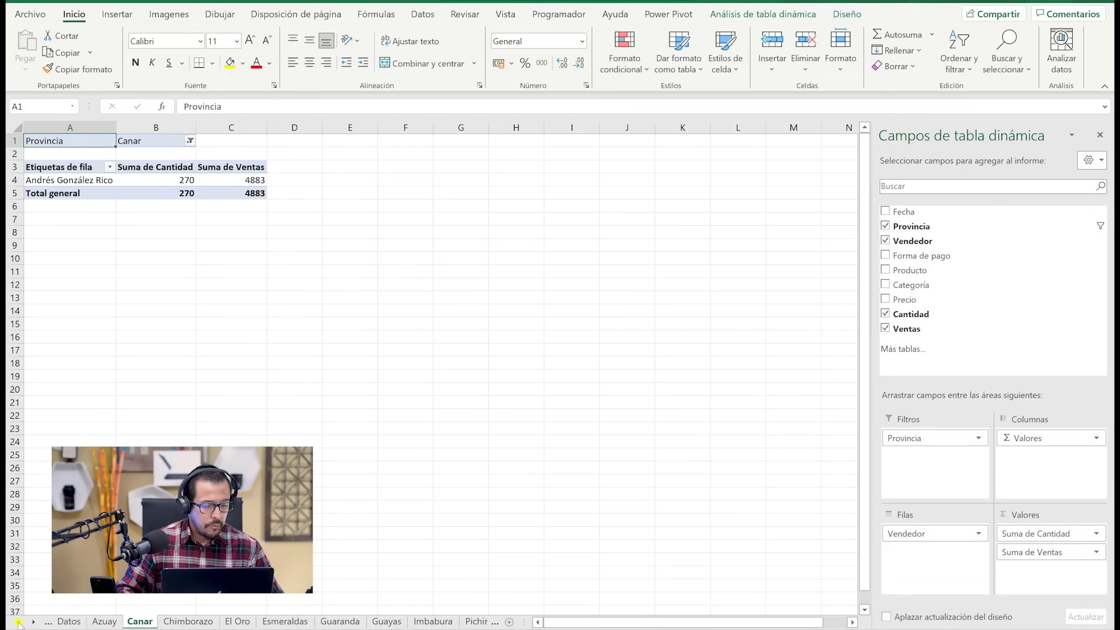
left_click(73, 622)
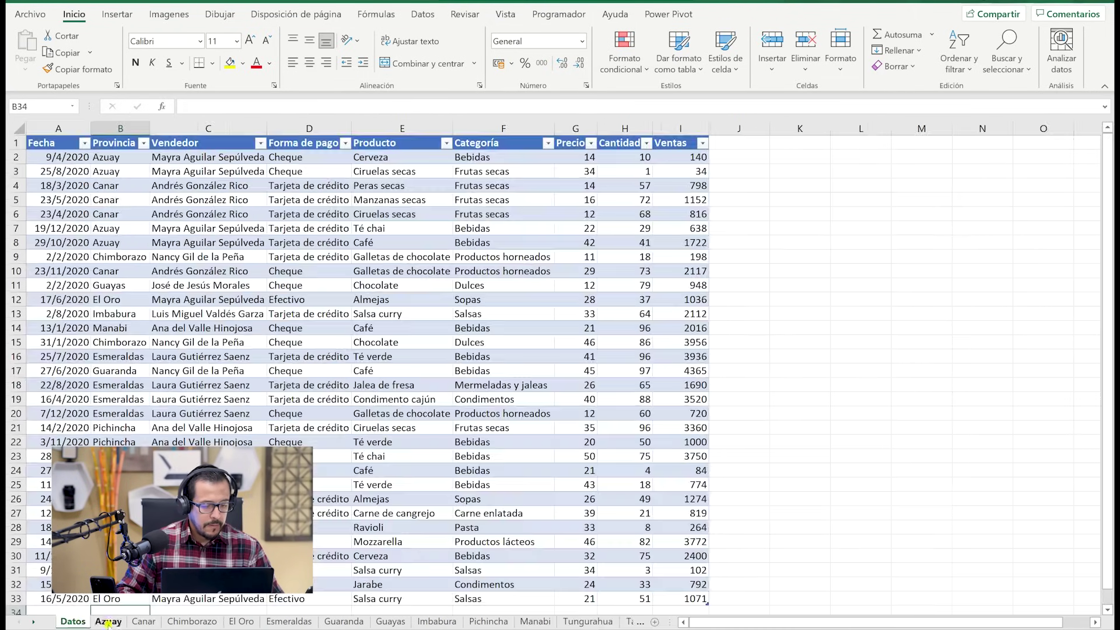
left_click(108, 622)
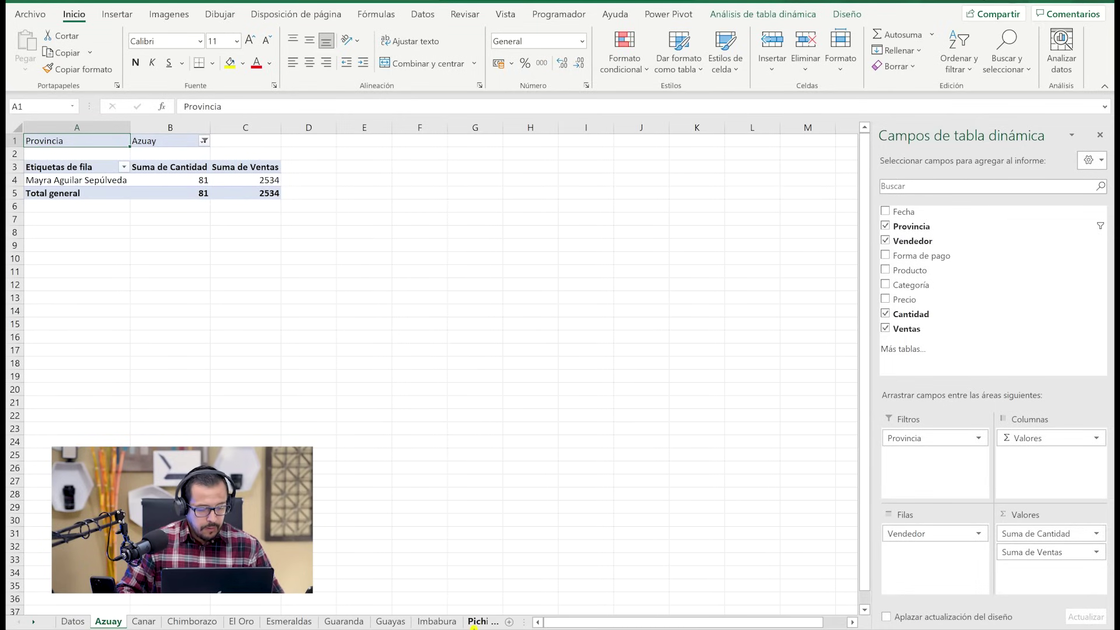
Delete the group of province sheets from Azuay through Pichincha
left_click(477, 622)
right_click(448, 622)
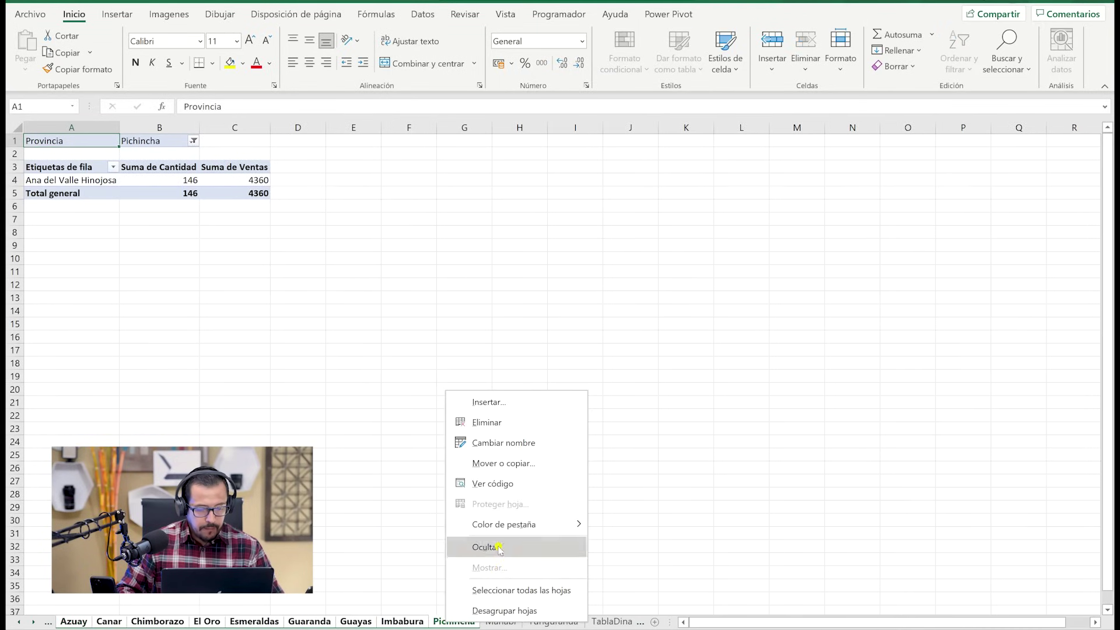
left_click(498, 422)
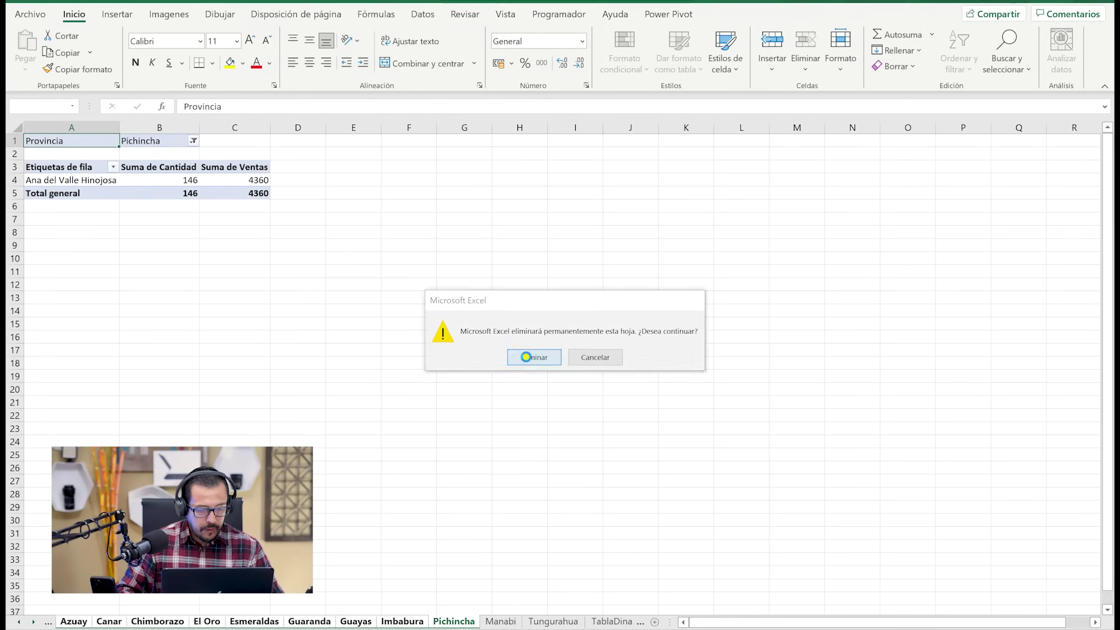
left_click(529, 357)
Delete the remaining Tungurahua and Manabi sheets, leaving only Datos and TablaDinamica
left_click(127, 622)
right_click(132, 622)
left_click(174, 442)
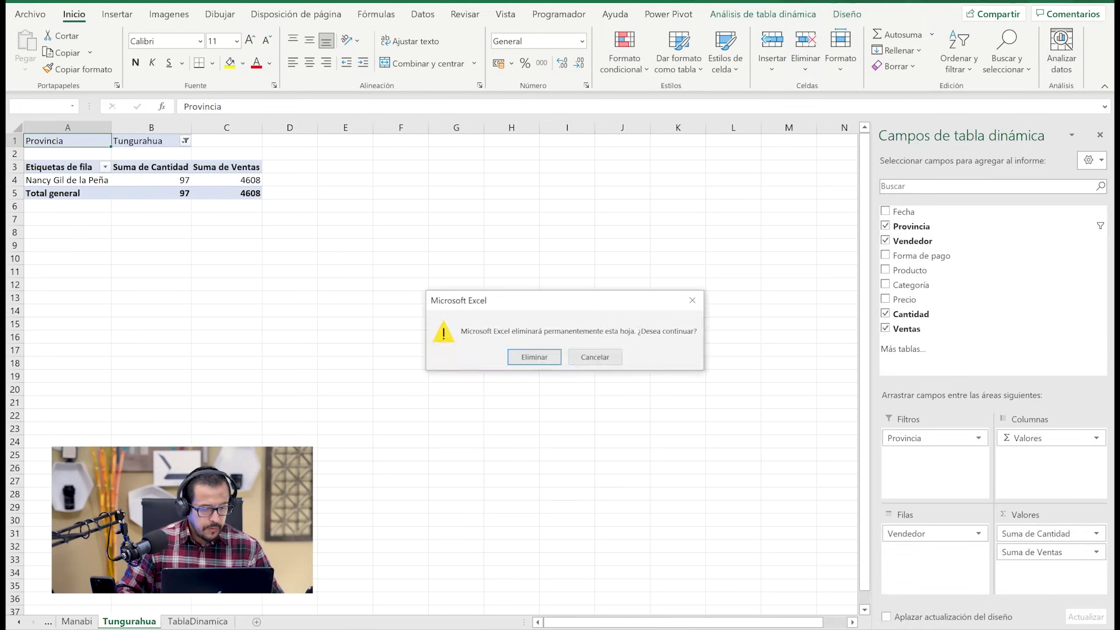
left_click(534, 357)
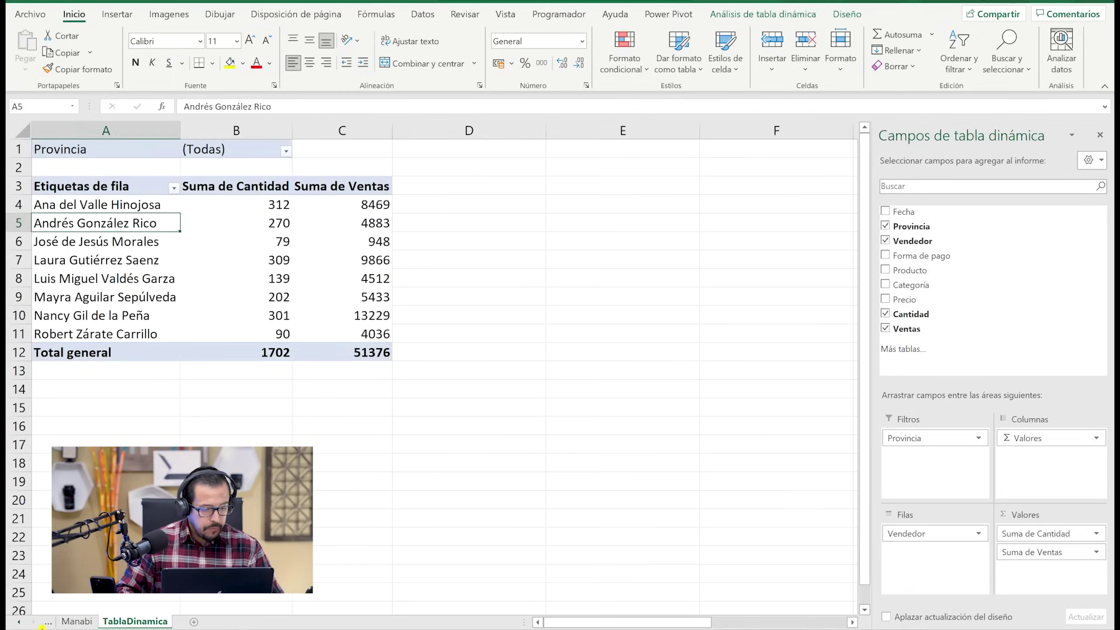
left_click(22, 623)
left_click(111, 622)
right_click(109, 622)
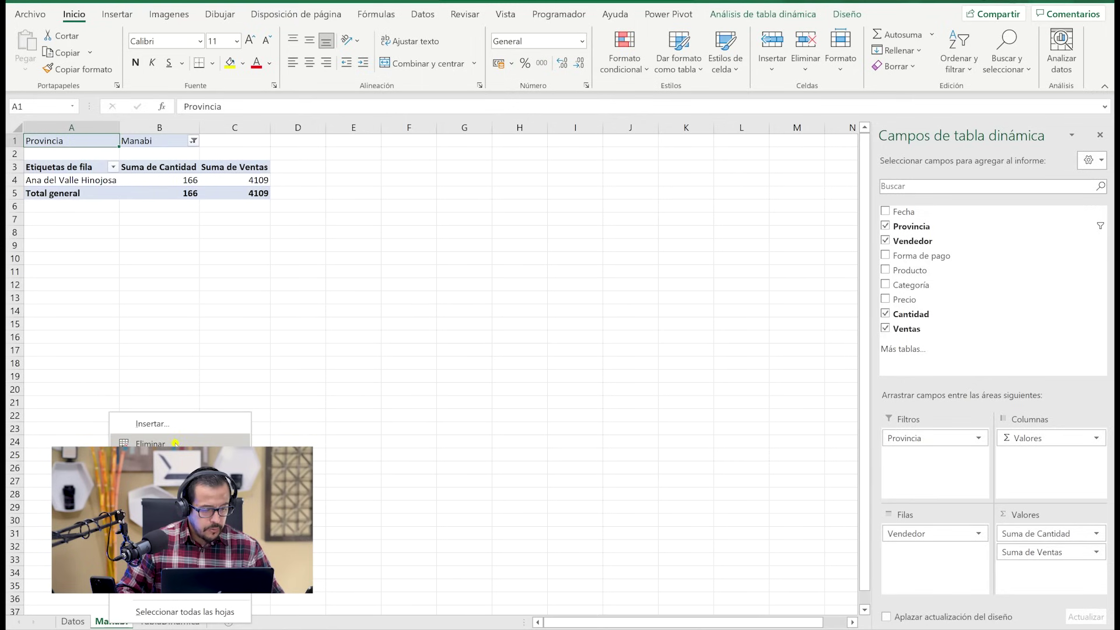
left_click(151, 444)
left_click(560, 356)
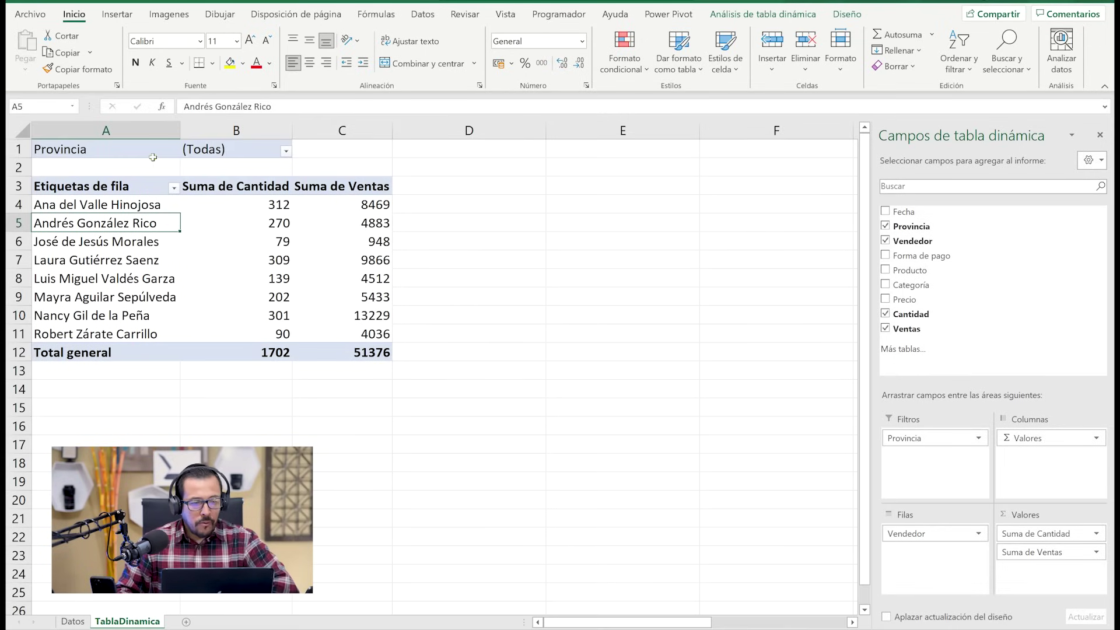
Swap the pivot fields so that Provincia is in the rows and Vendedor is the report filter
left_click(918, 443)
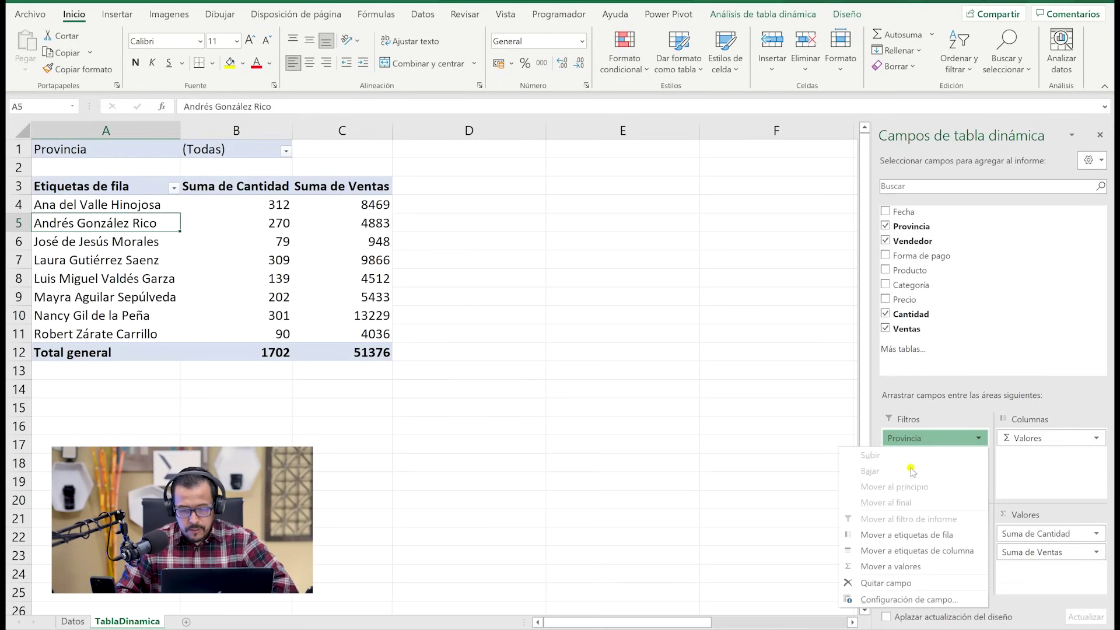
left_click(928, 439)
left_click_drag(928, 439, 940, 559)
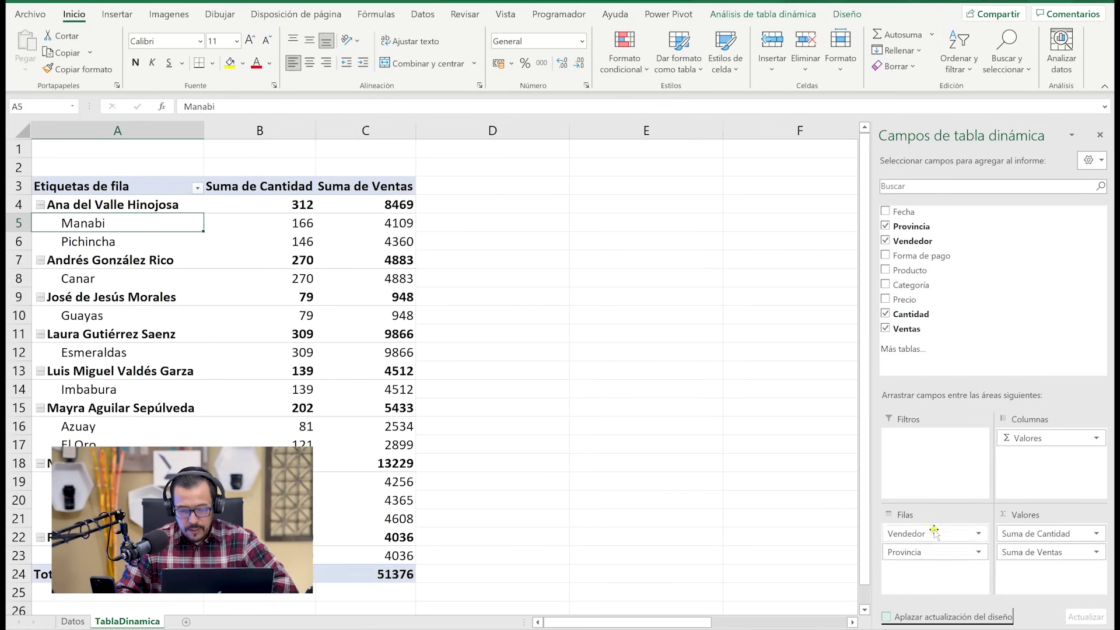
left_click_drag(907, 533, 917, 451)
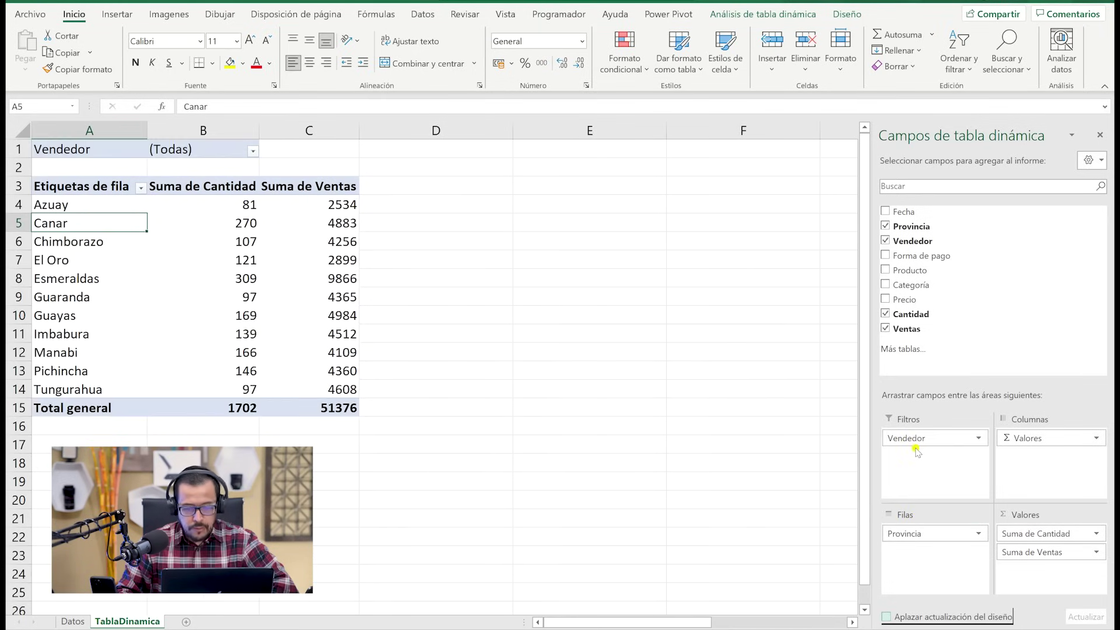
Examine the province rows of the rearranged pivot table and the choices offered by the Vendedor filter
left_click_drag(192, 260, 180, 277)
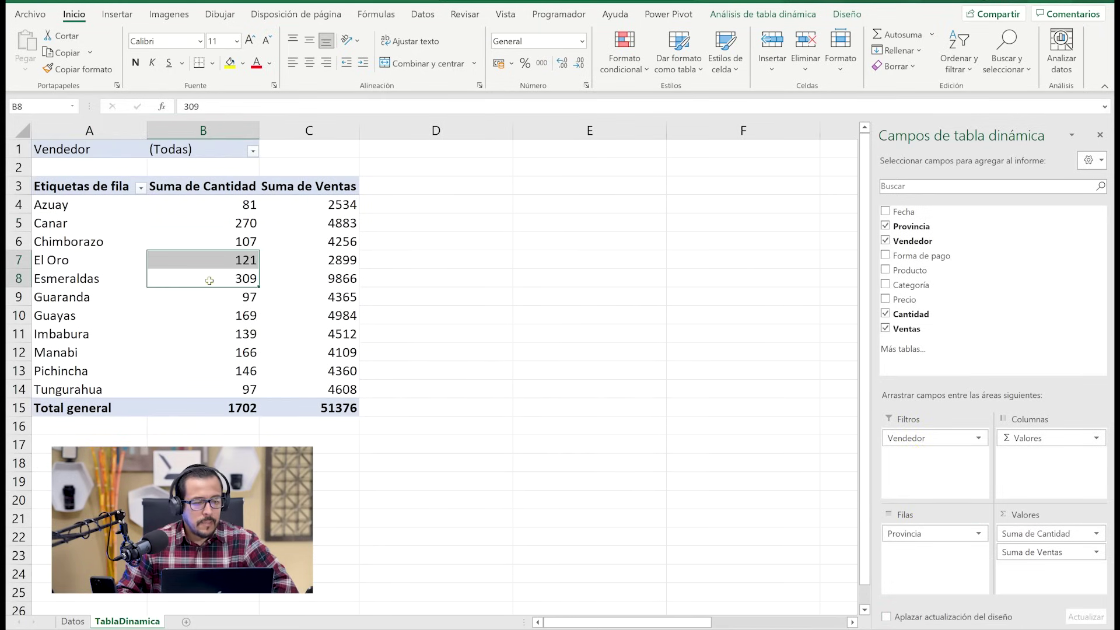
left_click(179, 241)
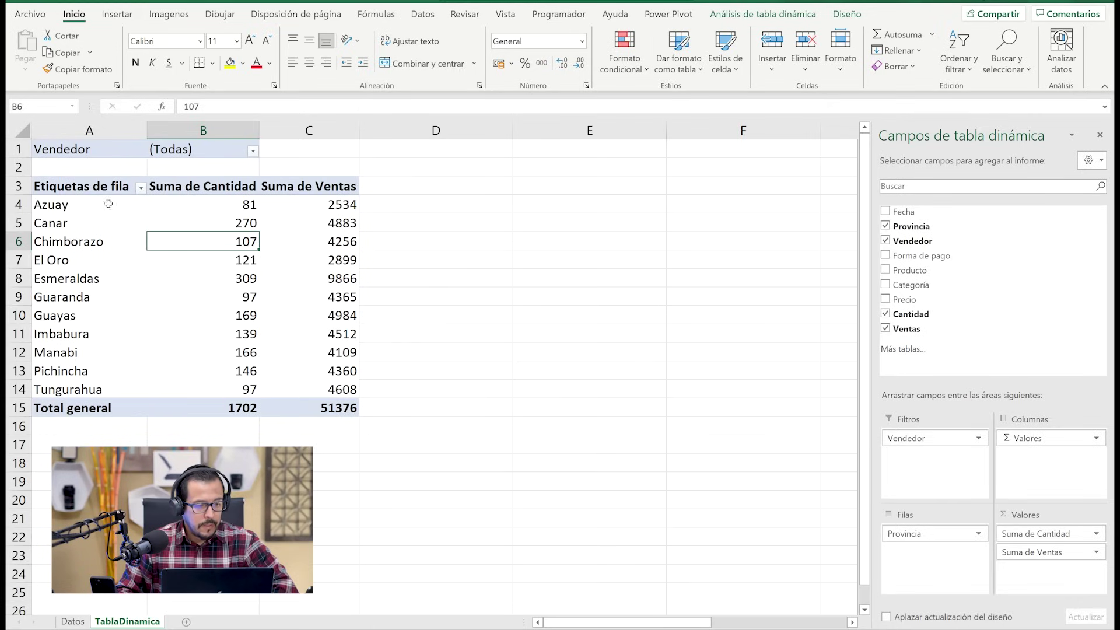
left_click(77, 210)
left_click(75, 228)
left_click(73, 244)
left_click(72, 261)
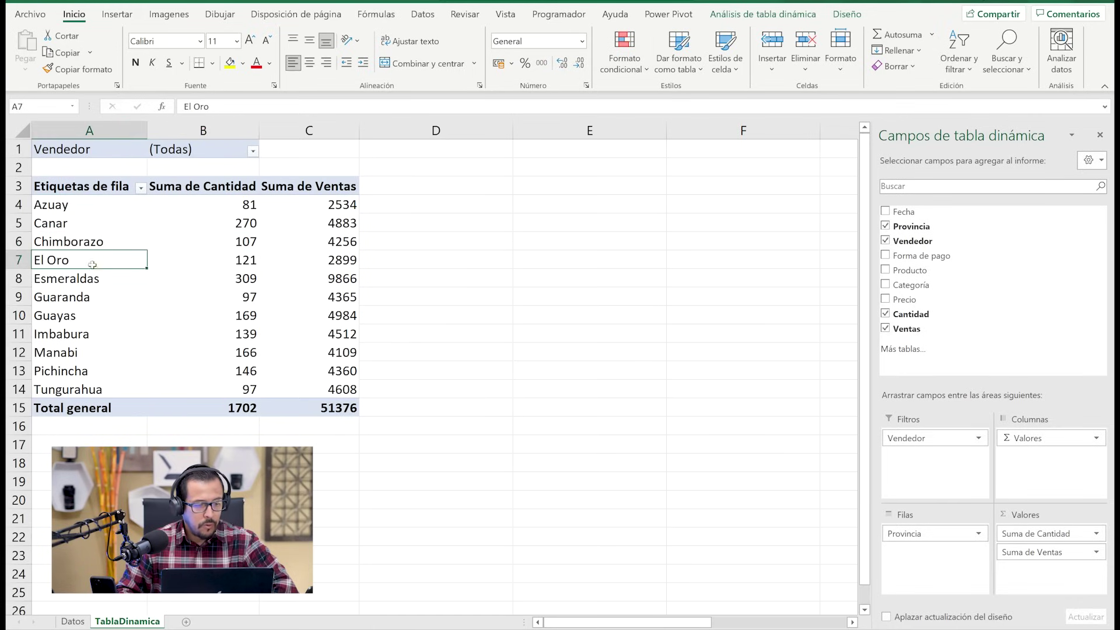
left_click(95, 278)
left_click(93, 297)
left_click(89, 318)
left_click(252, 152)
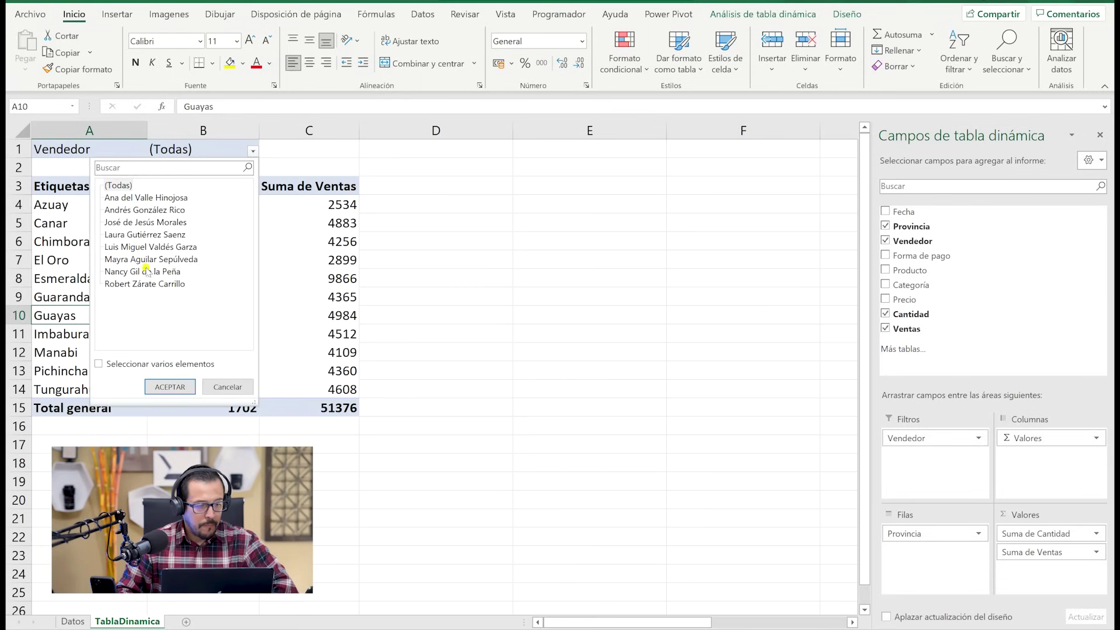
left_click(216, 387)
left_click(53, 257)
left_click(96, 231)
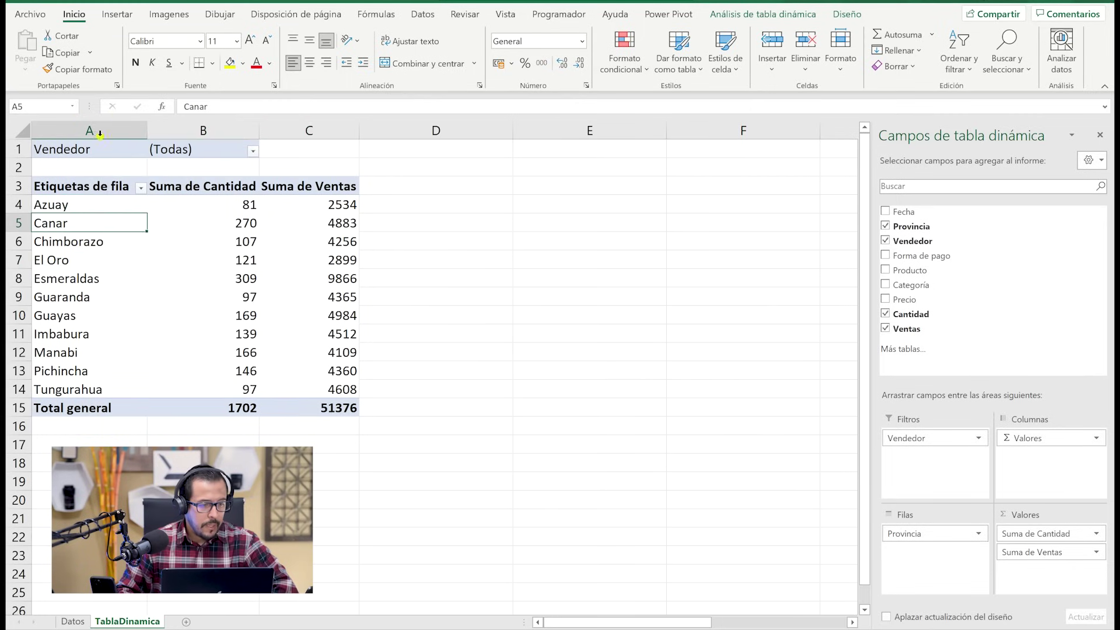
Generate a separate report filter page of the pivot table for each Vendedor
left_click(786, 17)
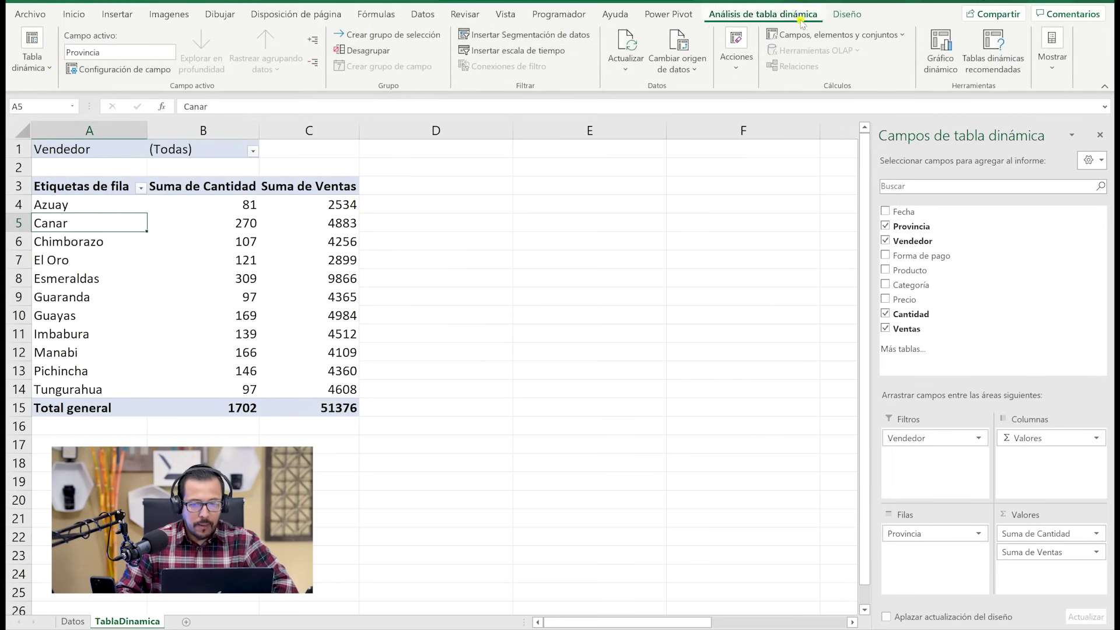
left_click(32, 59)
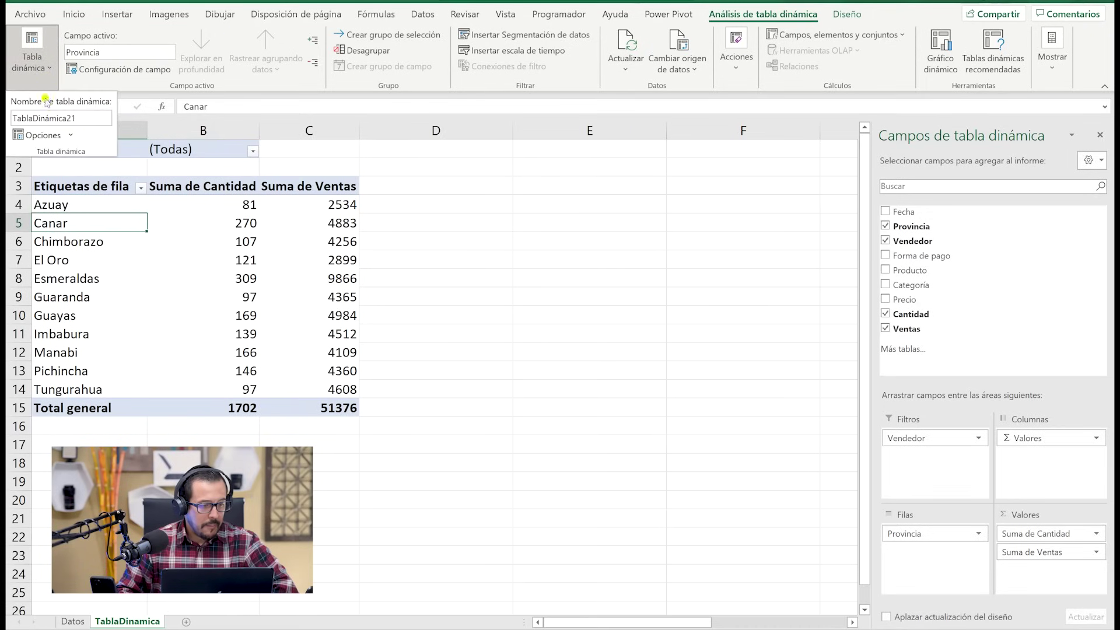
left_click(70, 134)
left_click(94, 171)
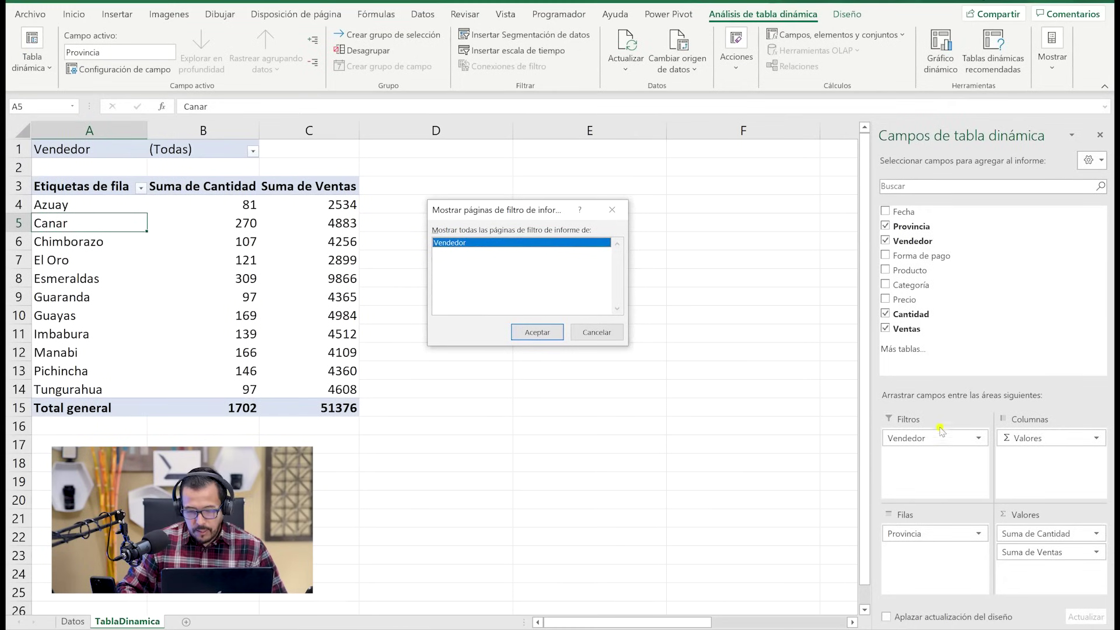
left_click(538, 332)
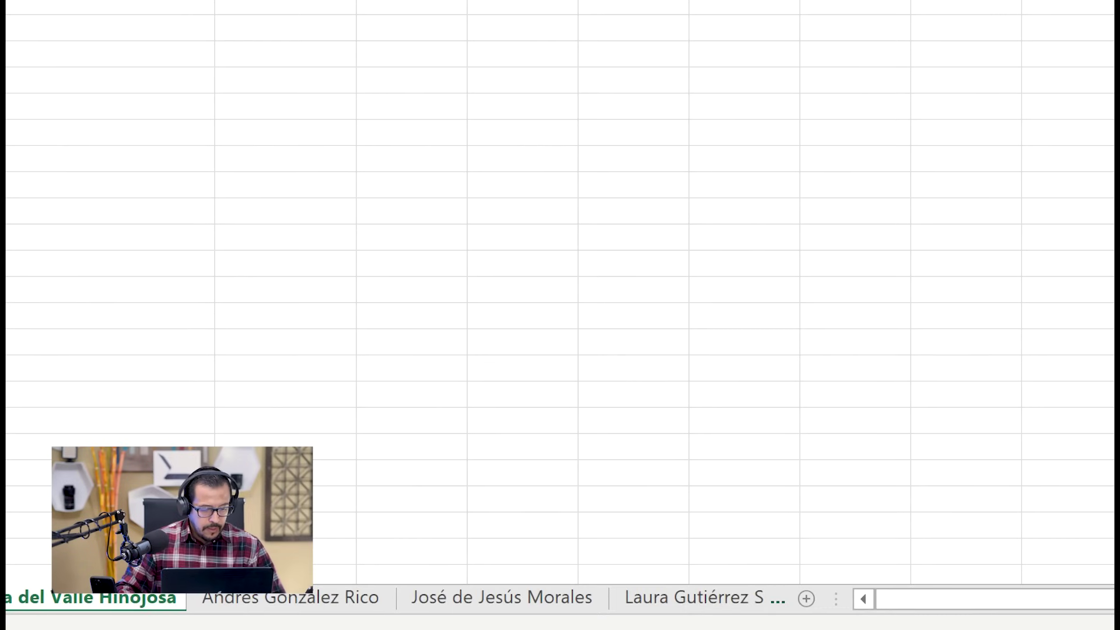
Review the pivot reports on the first four generated salesperson sheets
left_click(297, 599)
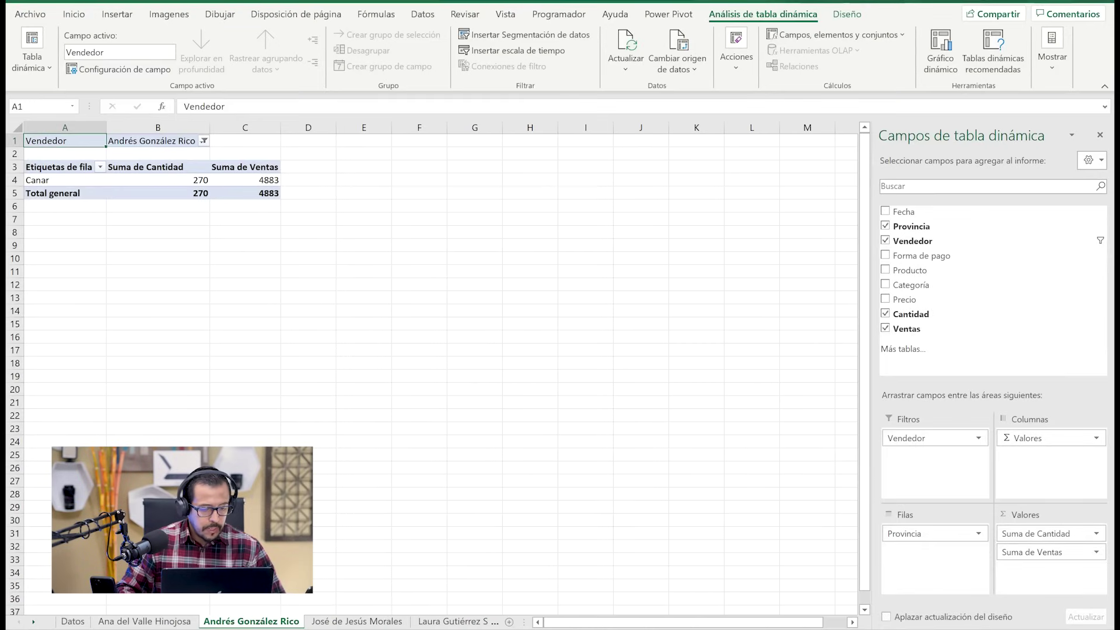
left_click(343, 622)
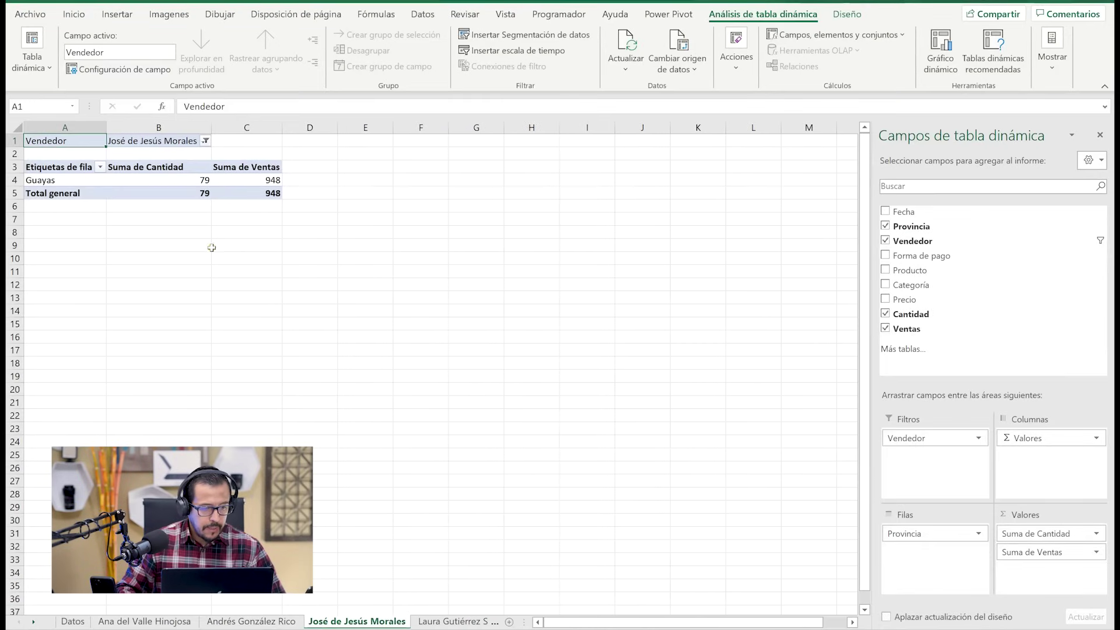
left_click(458, 622)
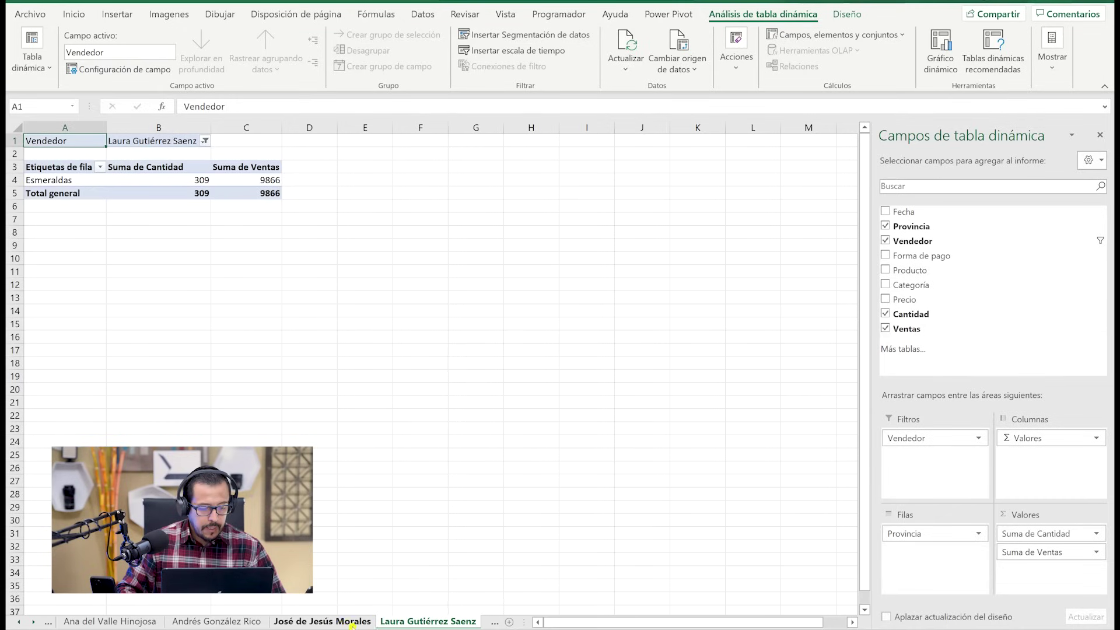
left_click(309, 622)
left_click(234, 622)
left_click(144, 624)
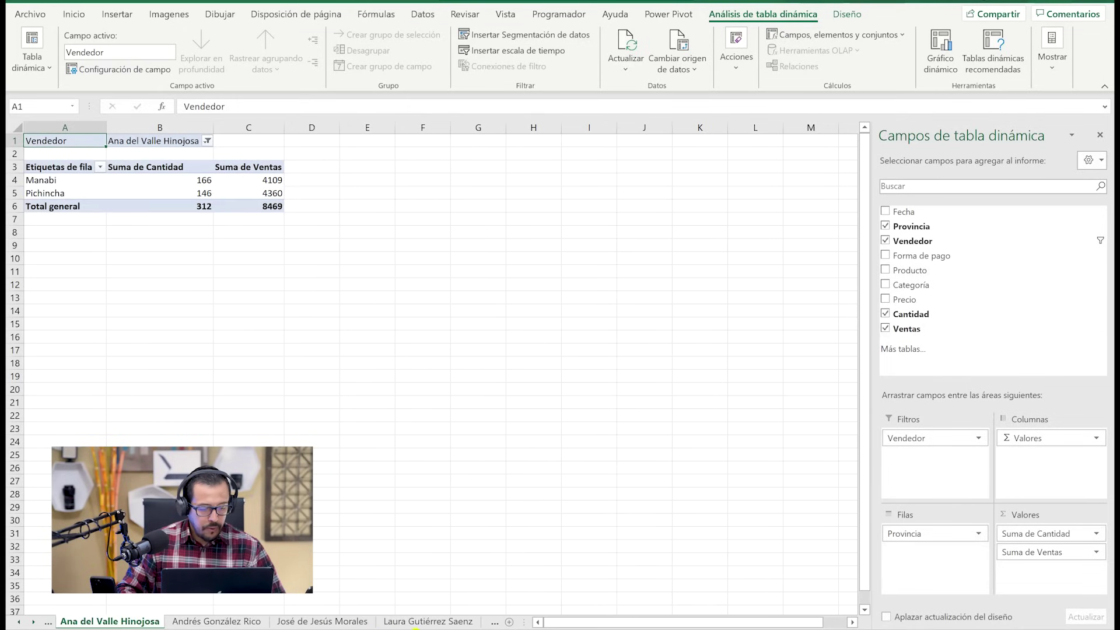
Delete the first four generated salesperson sheets together as a group
left_click(17, 623)
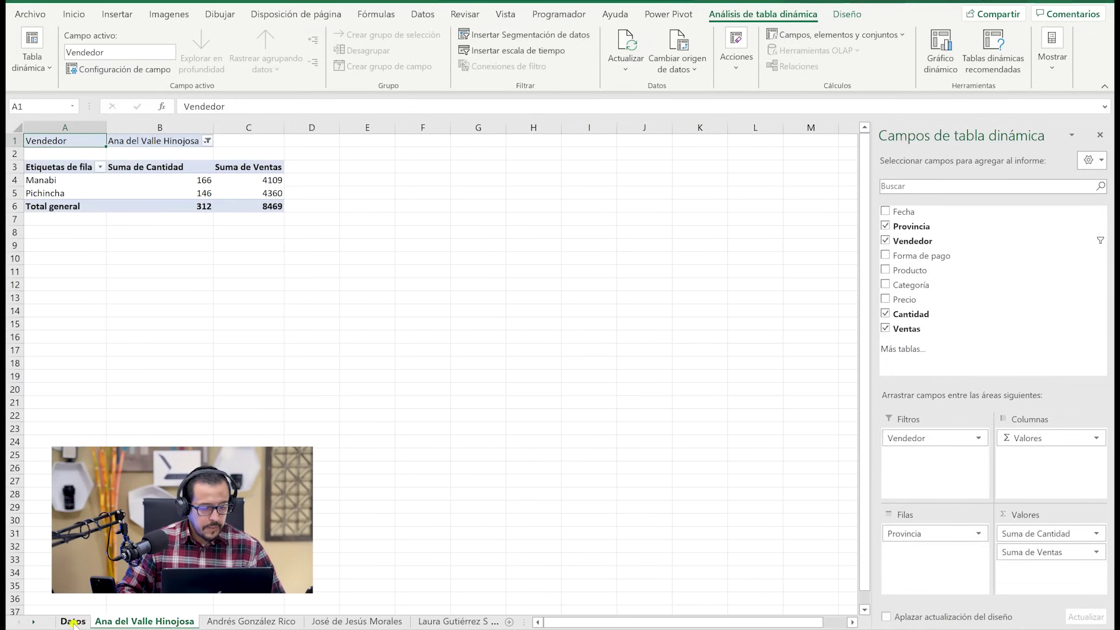
left_click(434, 621)
right_click(423, 621)
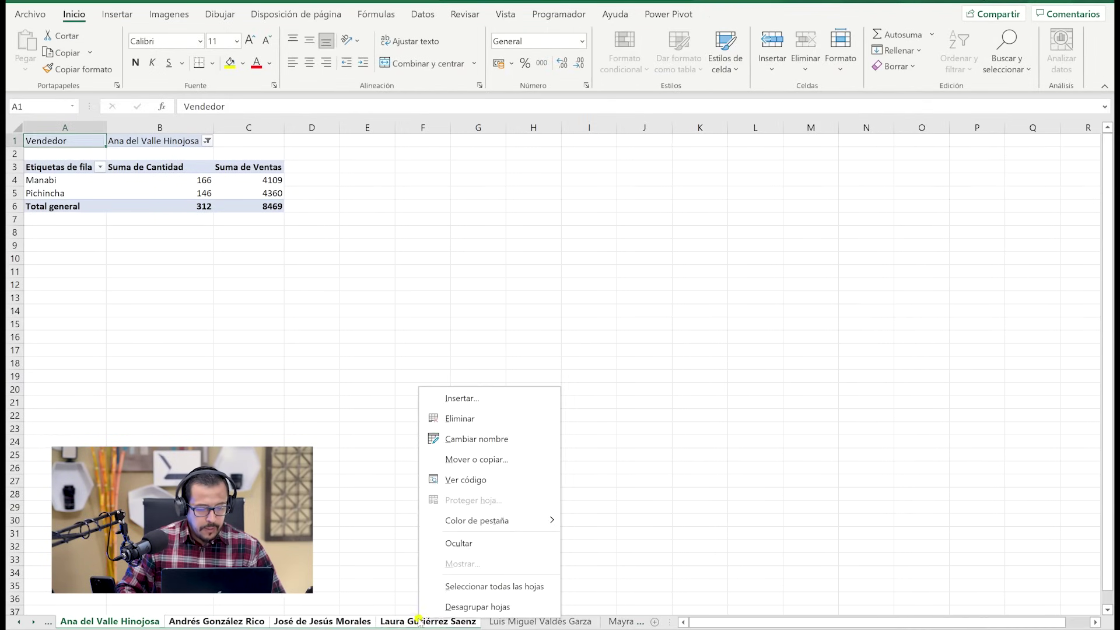
left_click(478, 419)
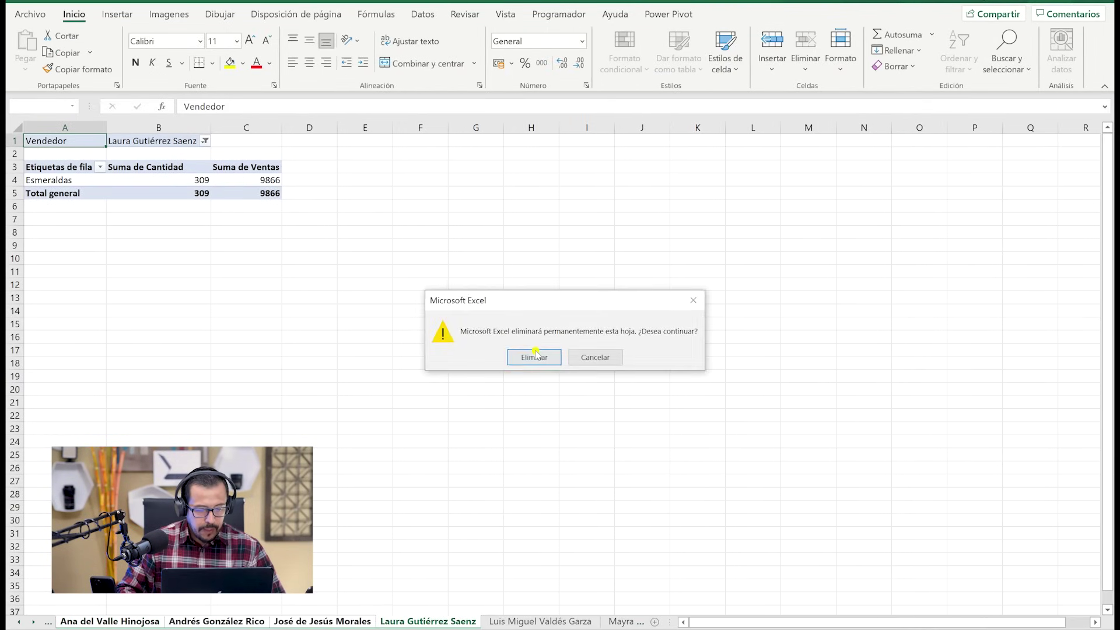
left_click(533, 356)
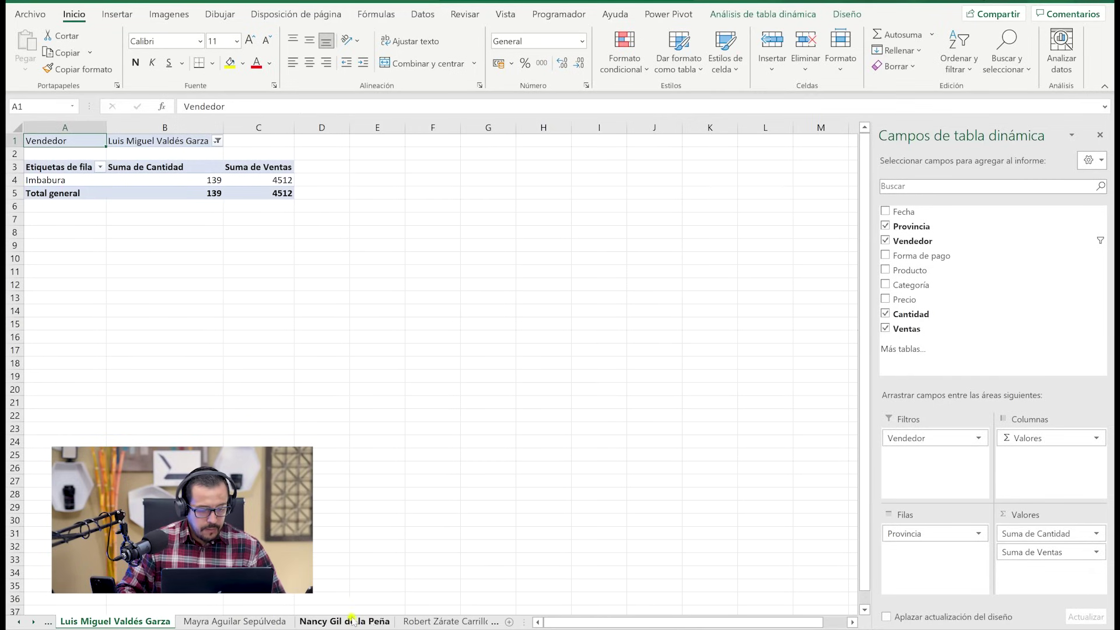
left_click(429, 622, "shift")
right_click(340, 622)
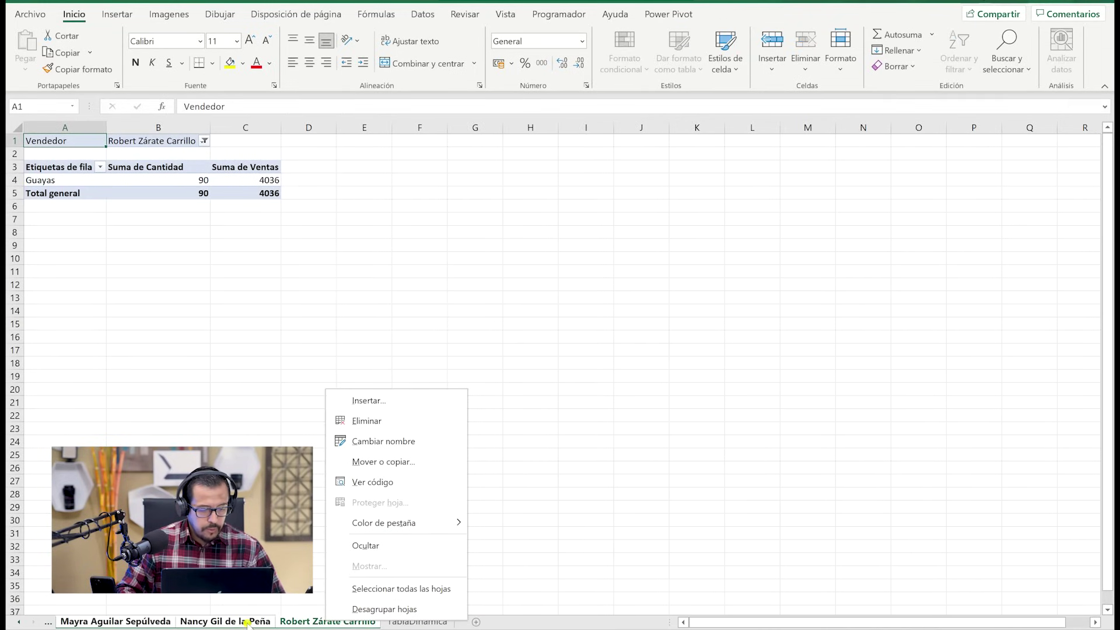
left_click(163, 625)
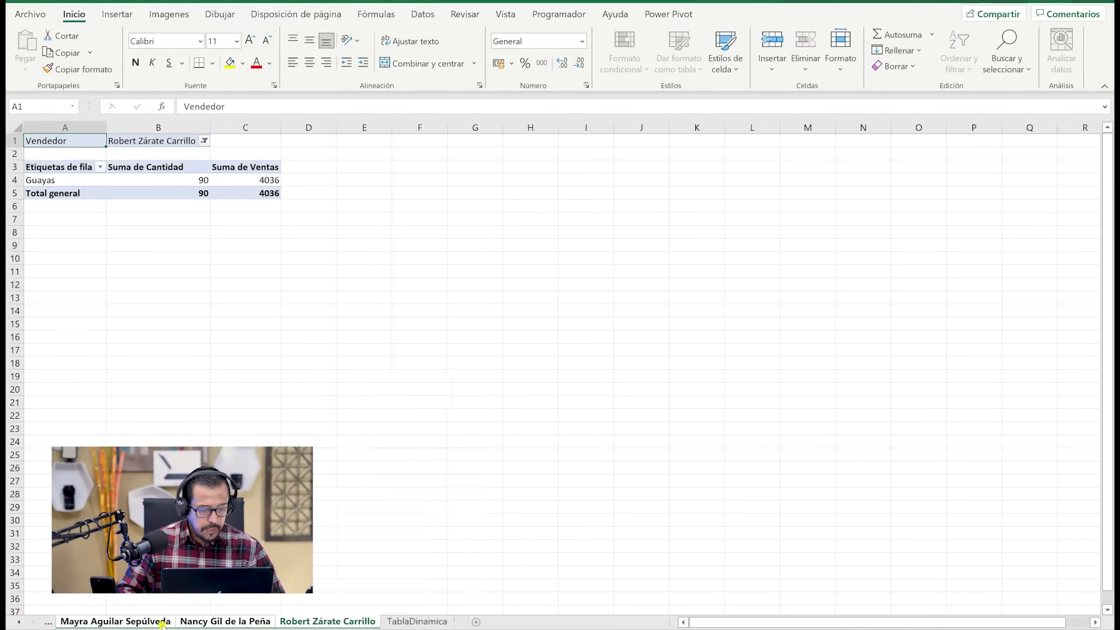
Group the four remaining salesperson sheets between Datos and TablaDinamica and delete them
left_click(19, 624)
left_click(70, 622)
left_click(146, 622)
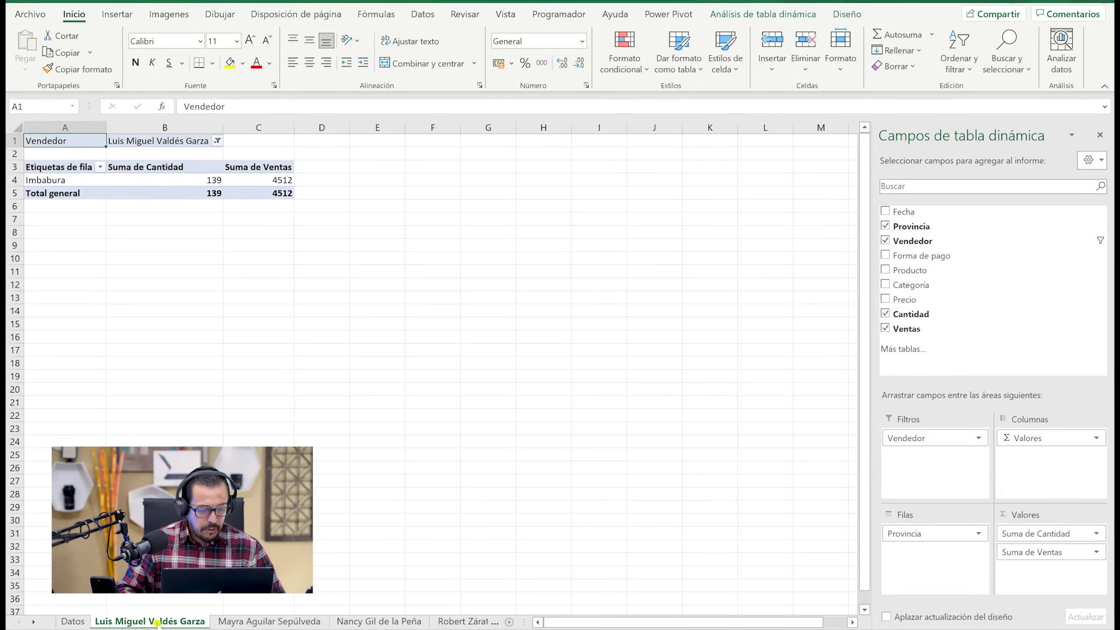
left_click(459, 622, "shift")
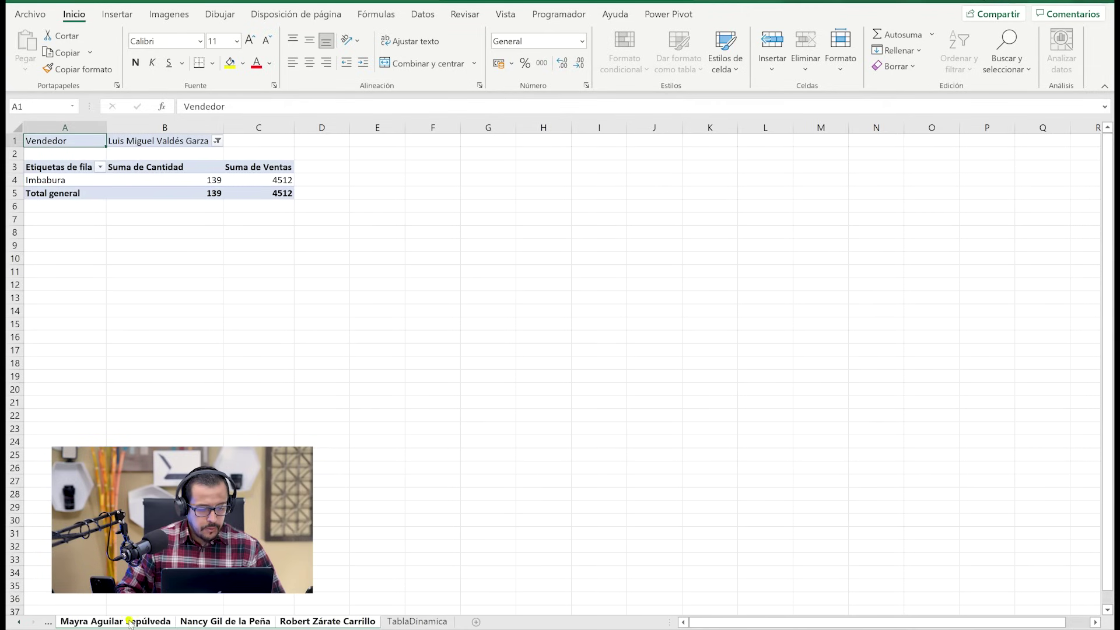
right_click(153, 623)
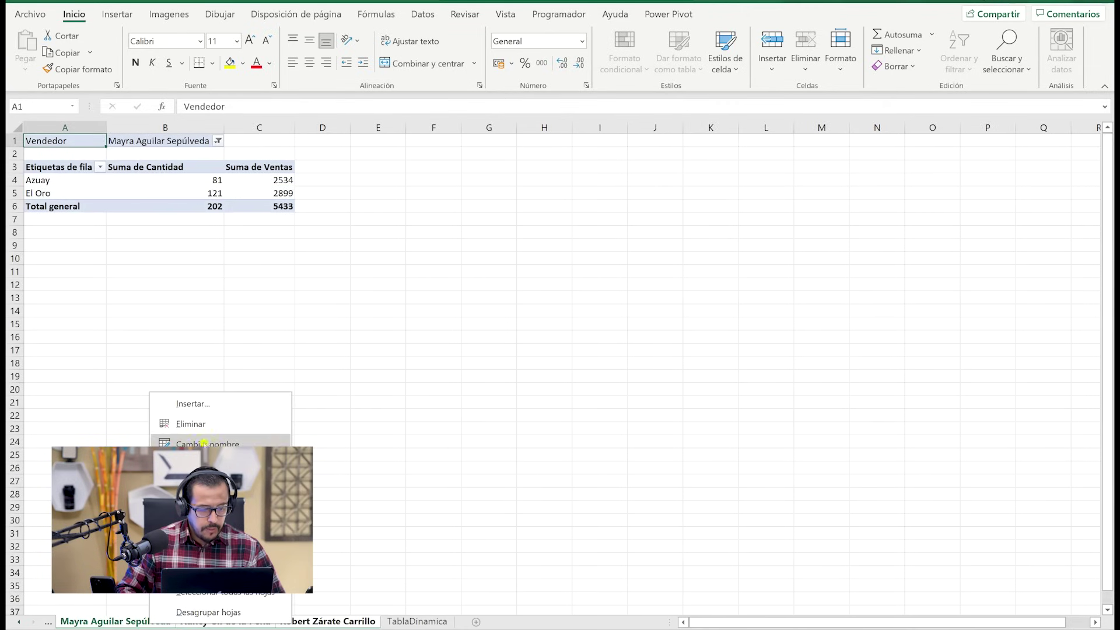
left_click(213, 425)
left_click(533, 357)
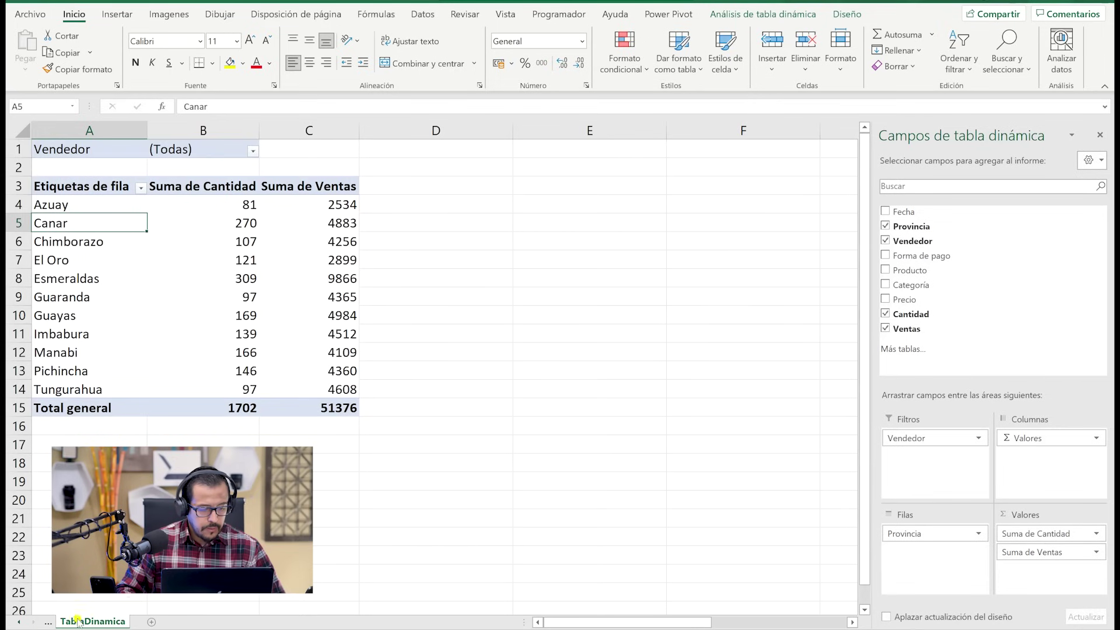
Check the Datos sheet and look over the quantity and sales values per province in TablaDinamica
left_click(19, 623)
left_click(69, 622)
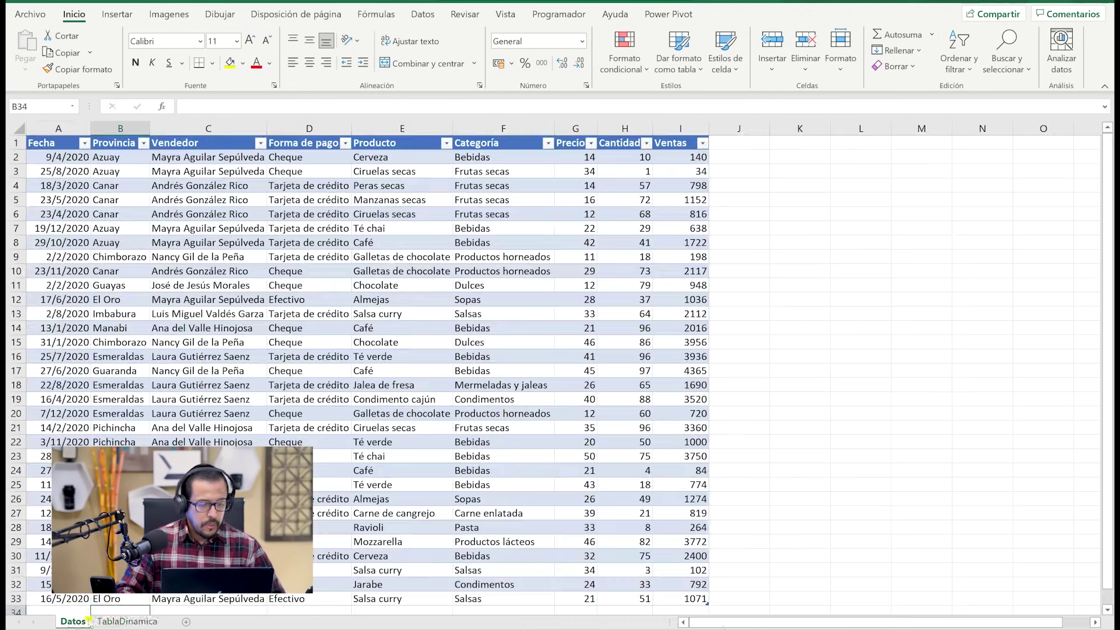
left_click(119, 618)
left_click(233, 256)
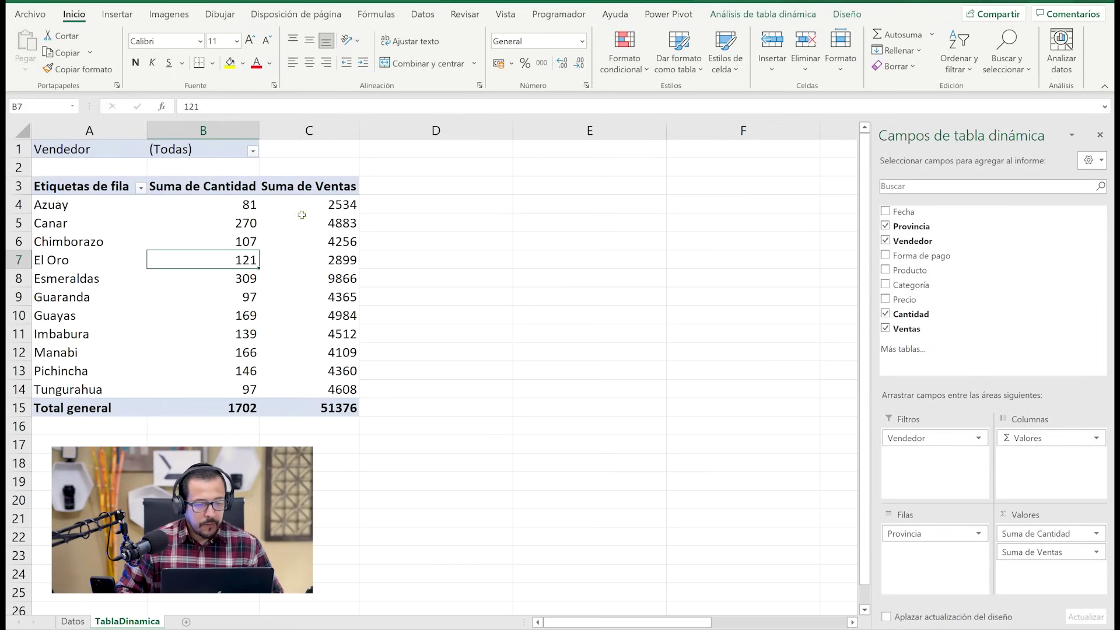
left_click(283, 229)
left_click(402, 205)
left_click(287, 217)
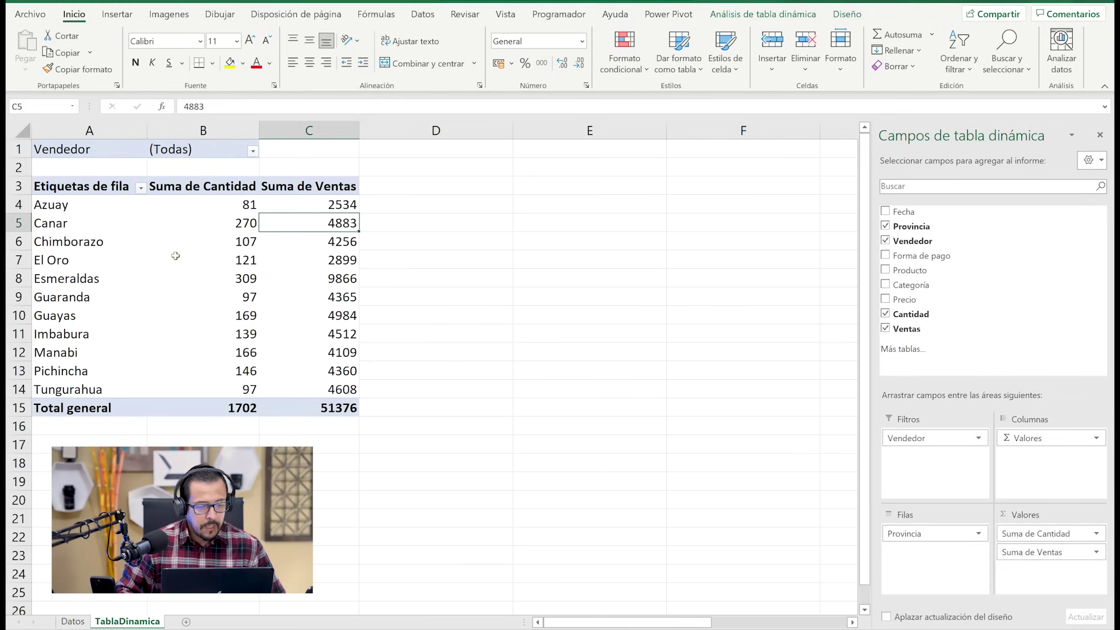
Swap the pivot fields so Provincia filters the report and Vendedor fills the rows, and insert a Columna agrupada 3D pivot chart
mouse_move(932, 449)
left_mouse_down()
mouse_move(927, 552)
mouse_move(915, 449)
left_mouse_up()
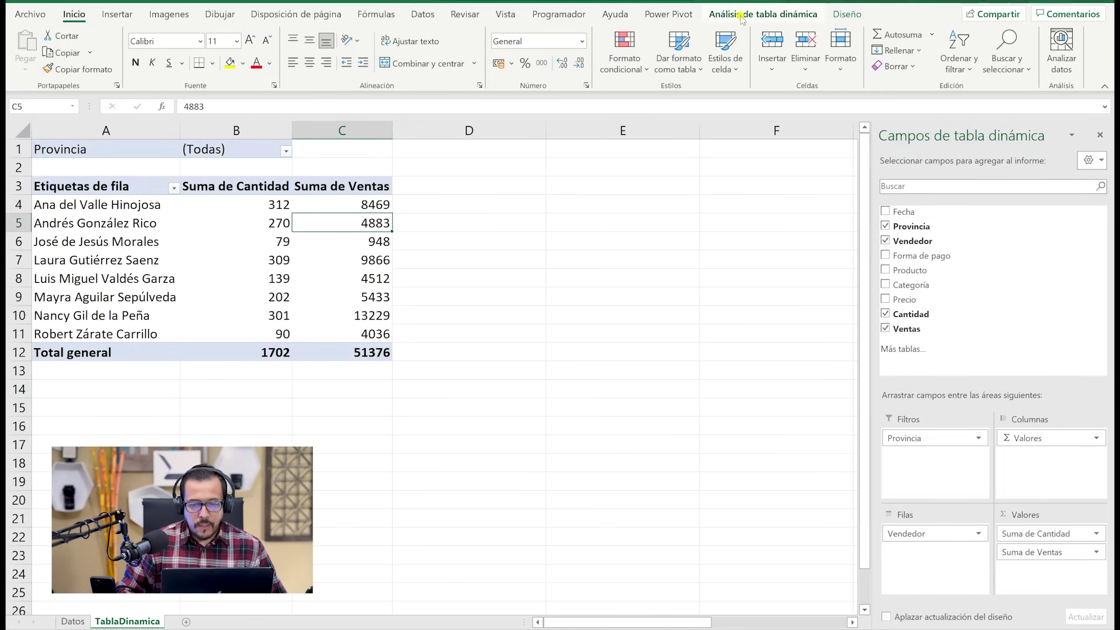
left_click(763, 16)
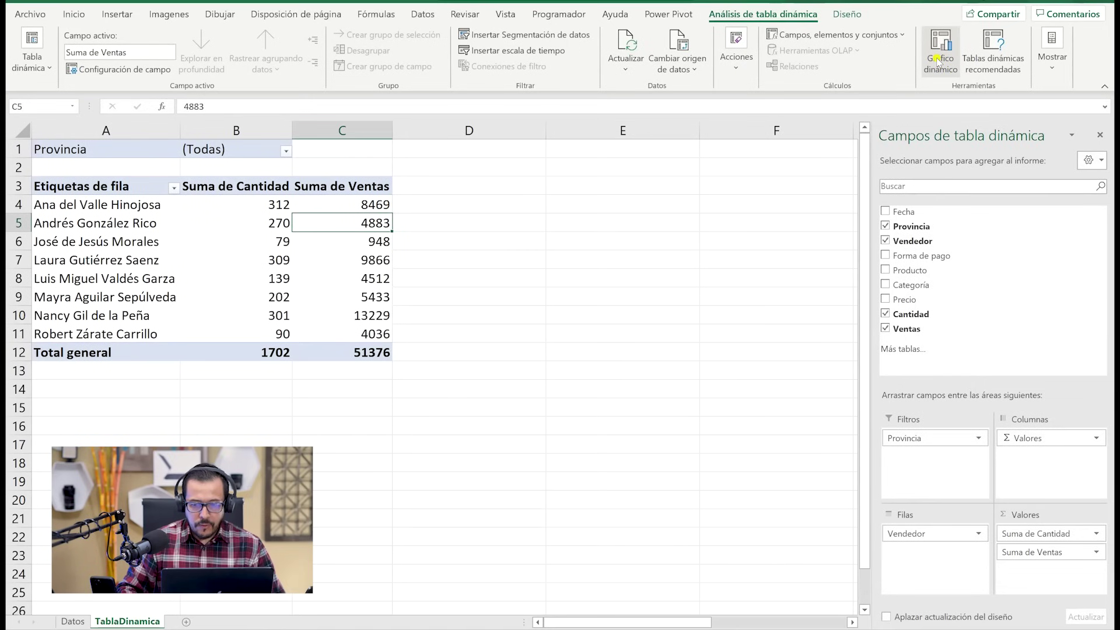
left_click(847, 124)
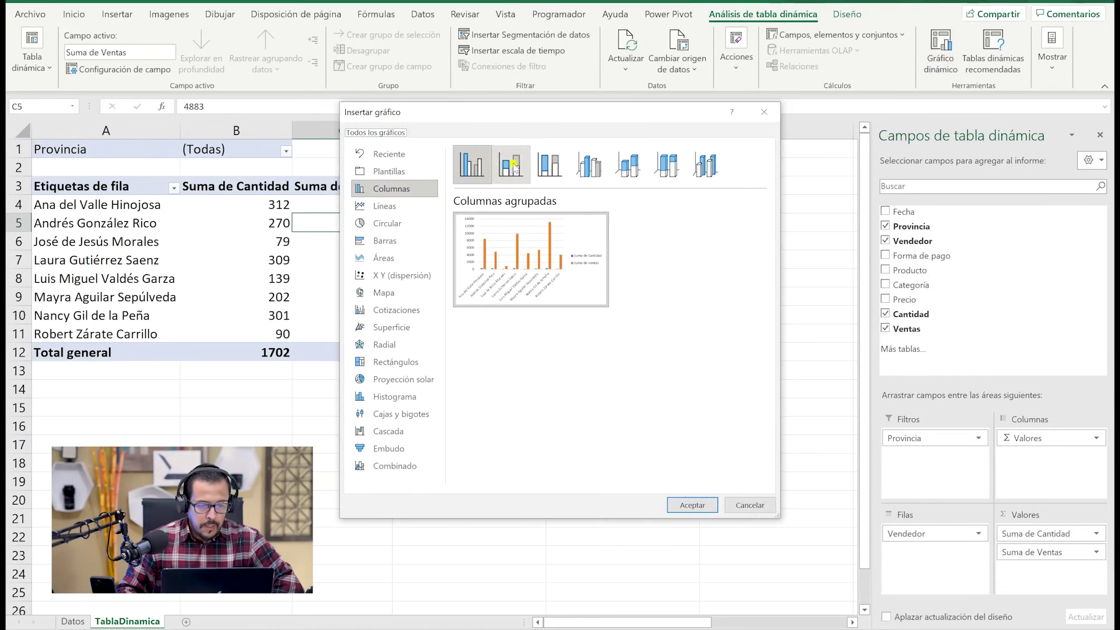
left_click(591, 173)
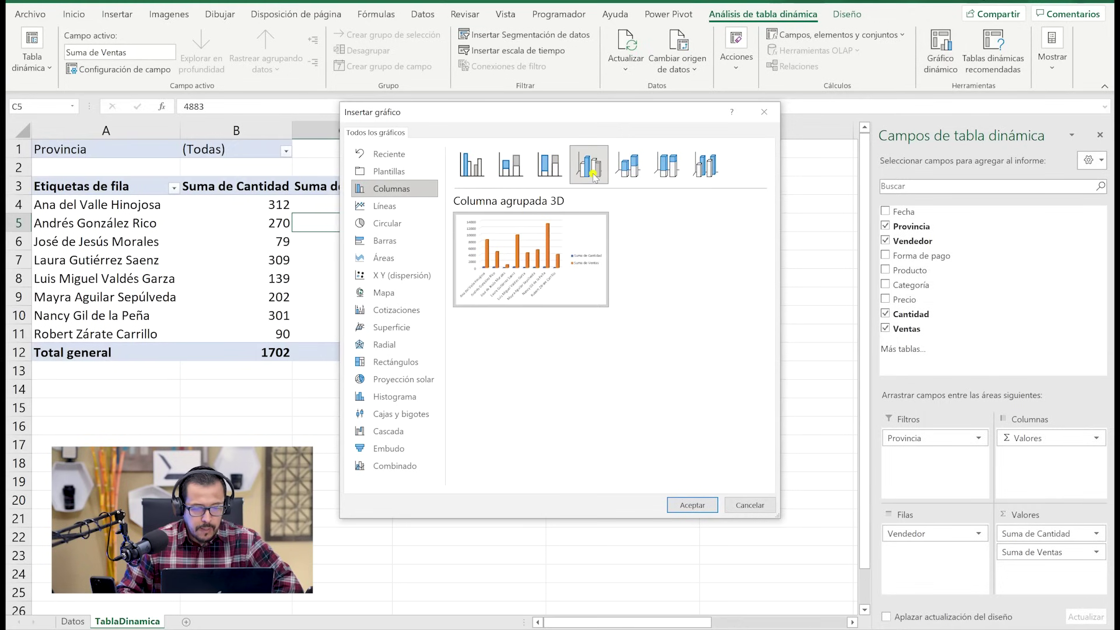
left_click_drag(592, 113, 700, 108)
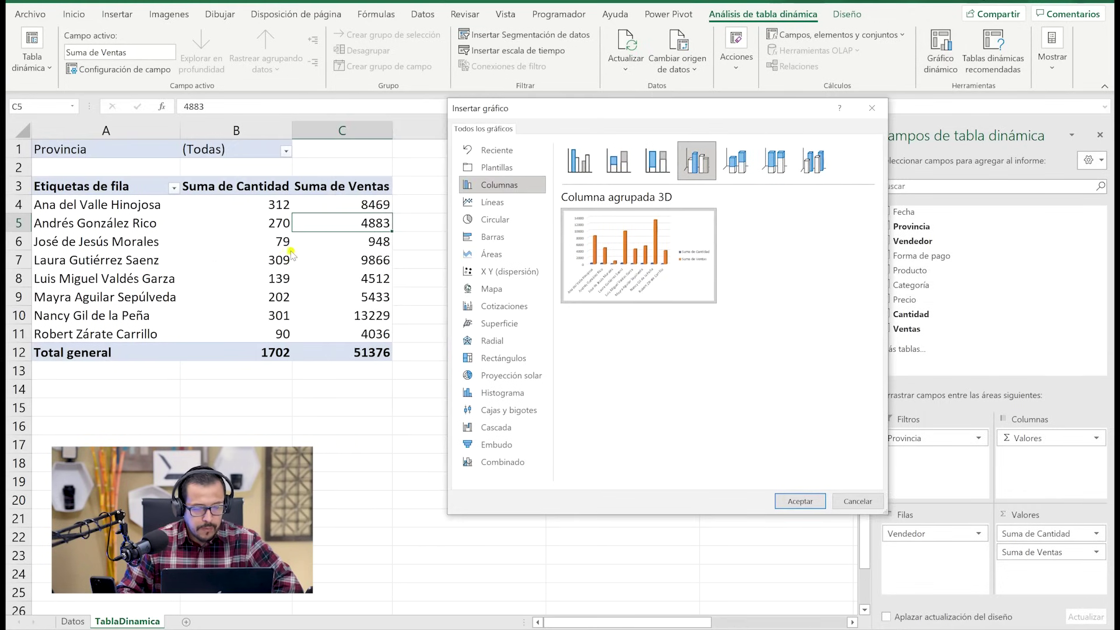
left_click(798, 502)
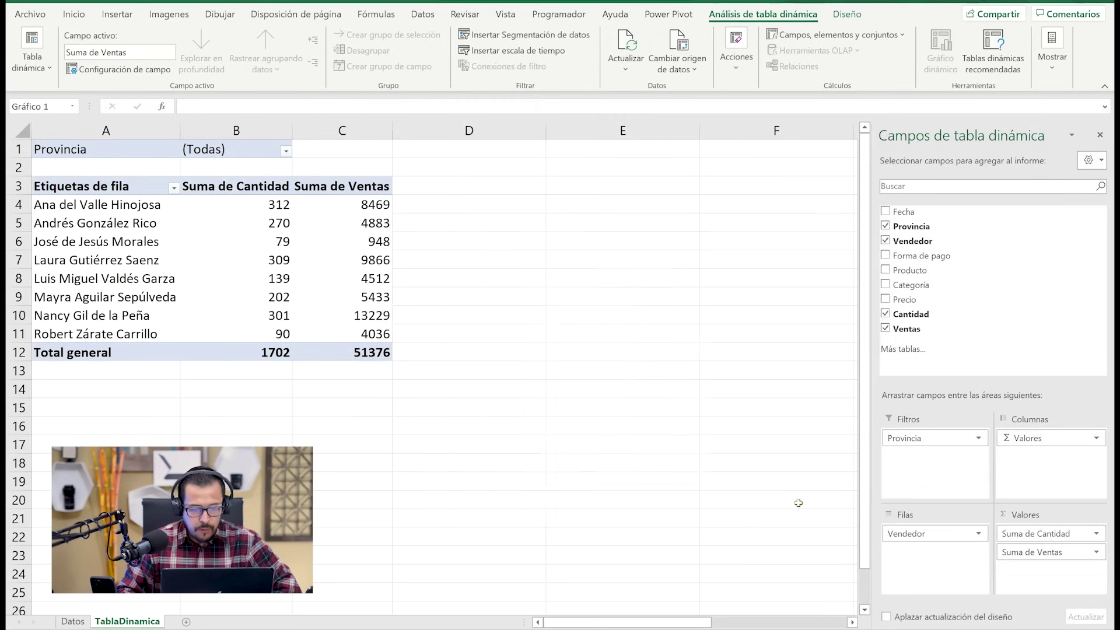
left_click_drag(678, 518, 800, 578)
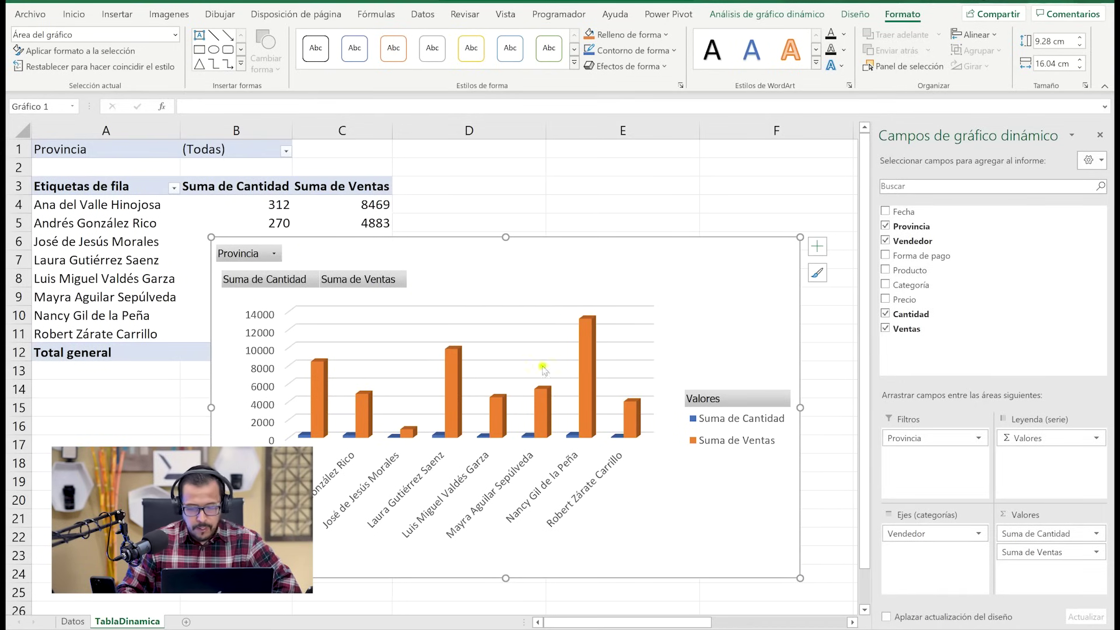
Remove Suma de Cantidad from the pivot values and hide all field buttons on the chart
left_click_drag(1048, 536, 821, 420)
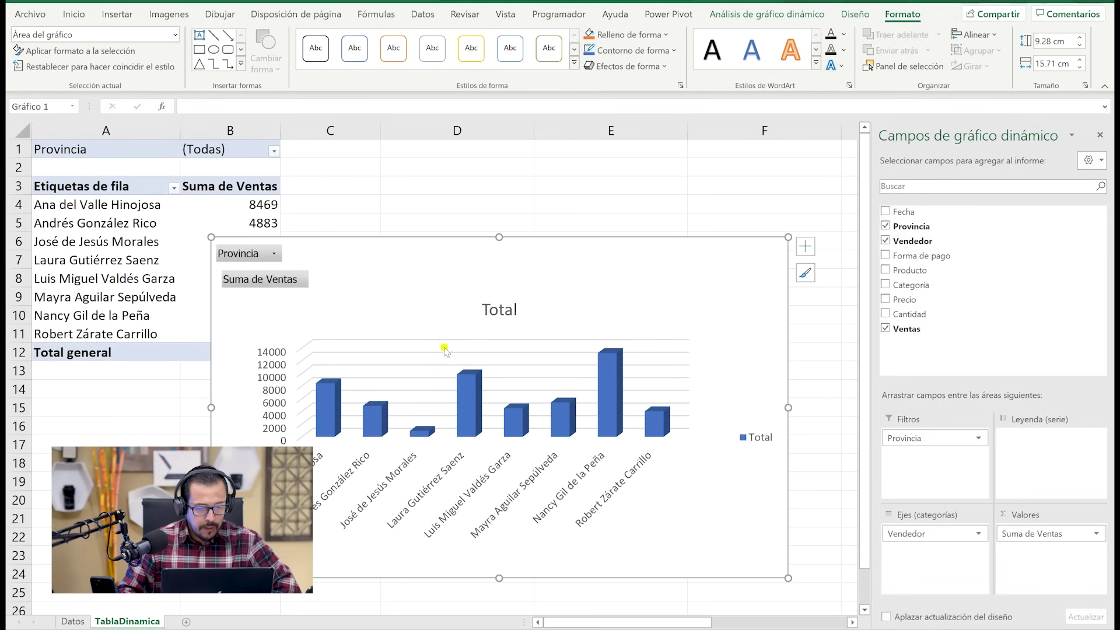
right_click(262, 272)
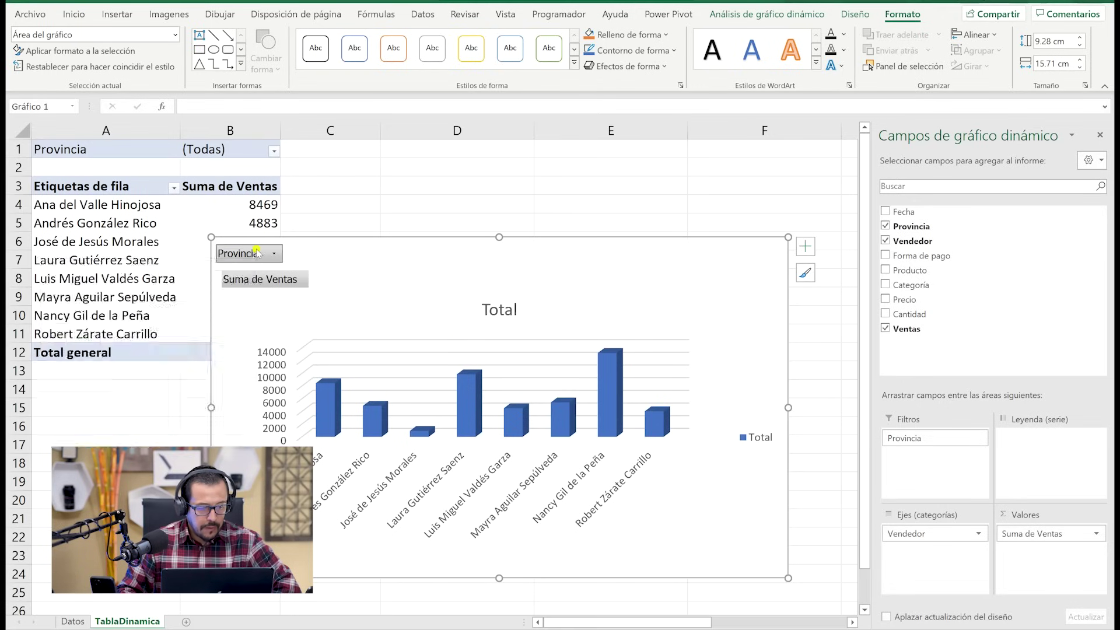
right_click(259, 252)
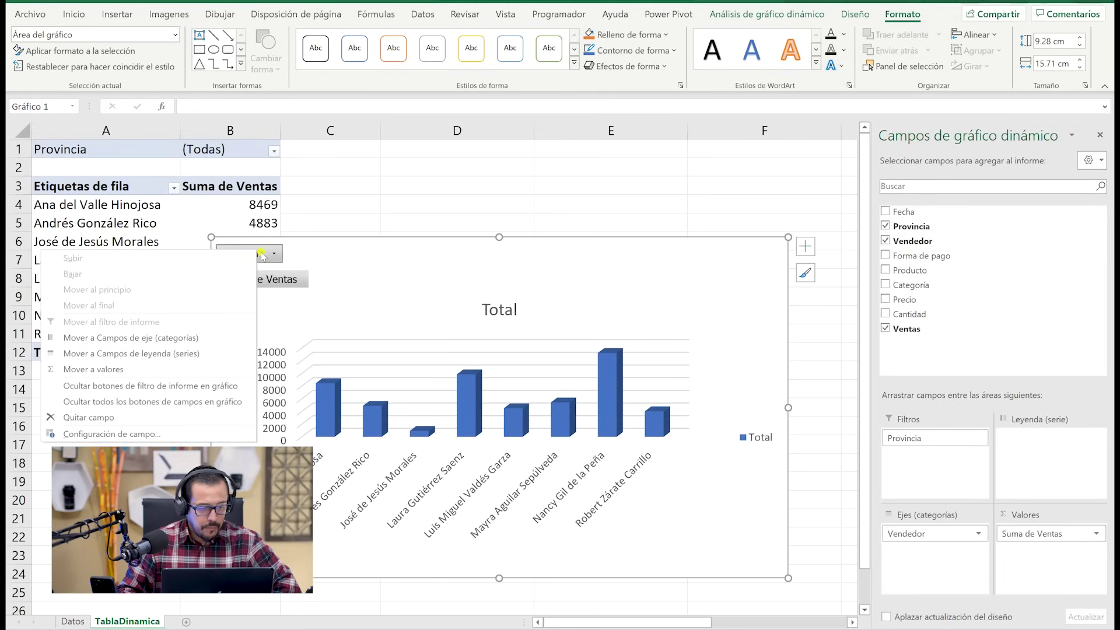
left_click(170, 401)
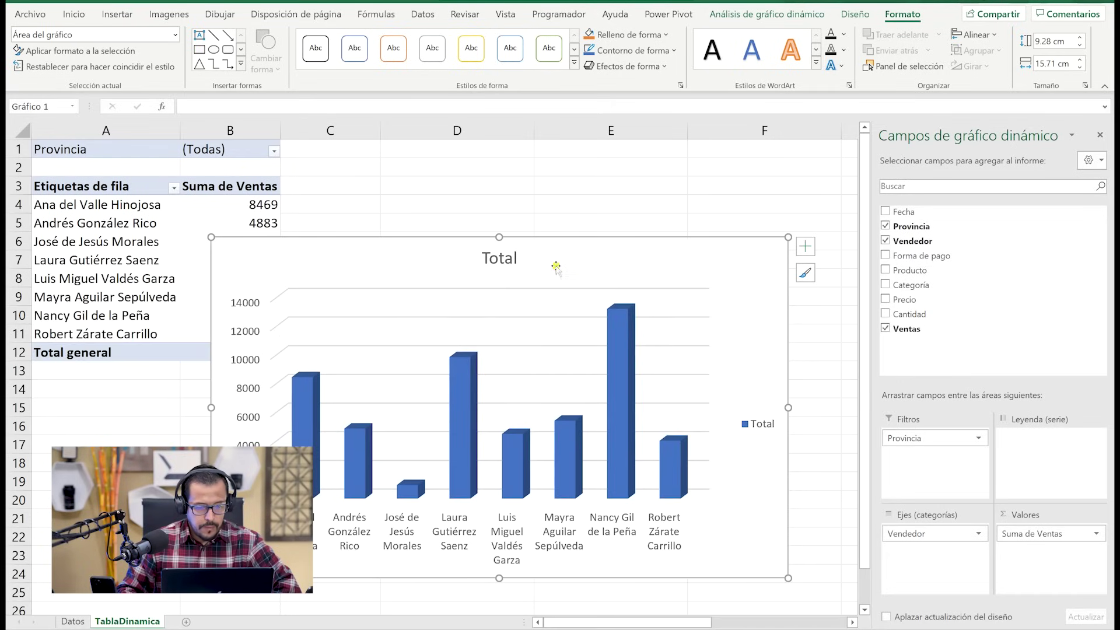
Change the pivot chart's title to "Ventas por vendedor"
left_click(503, 263)
double_click(503, 261)
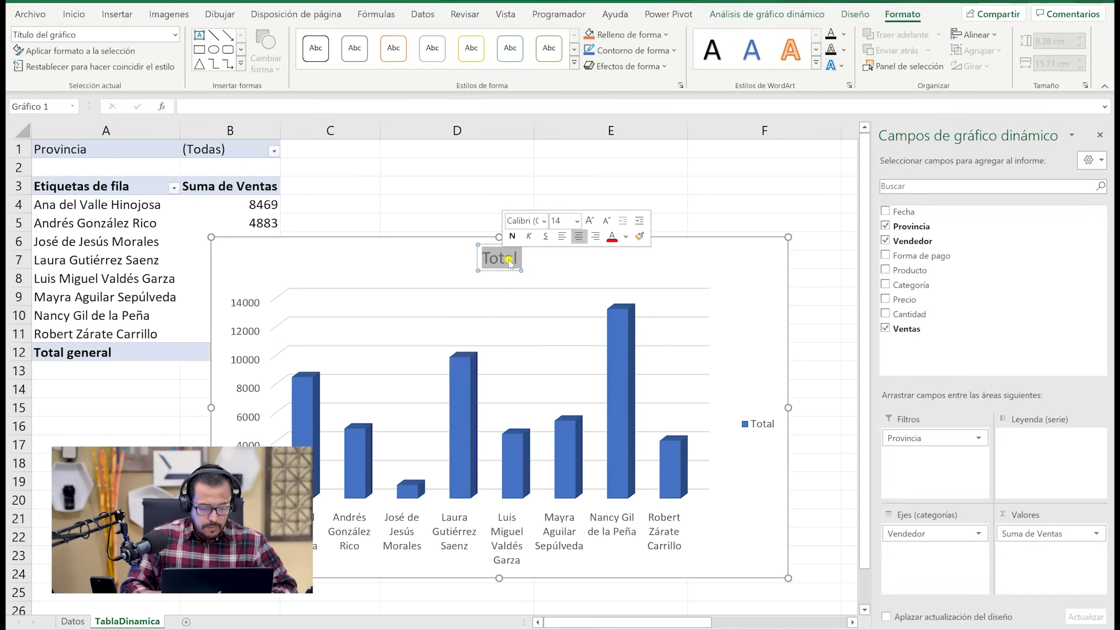
type("Ventas por ve")
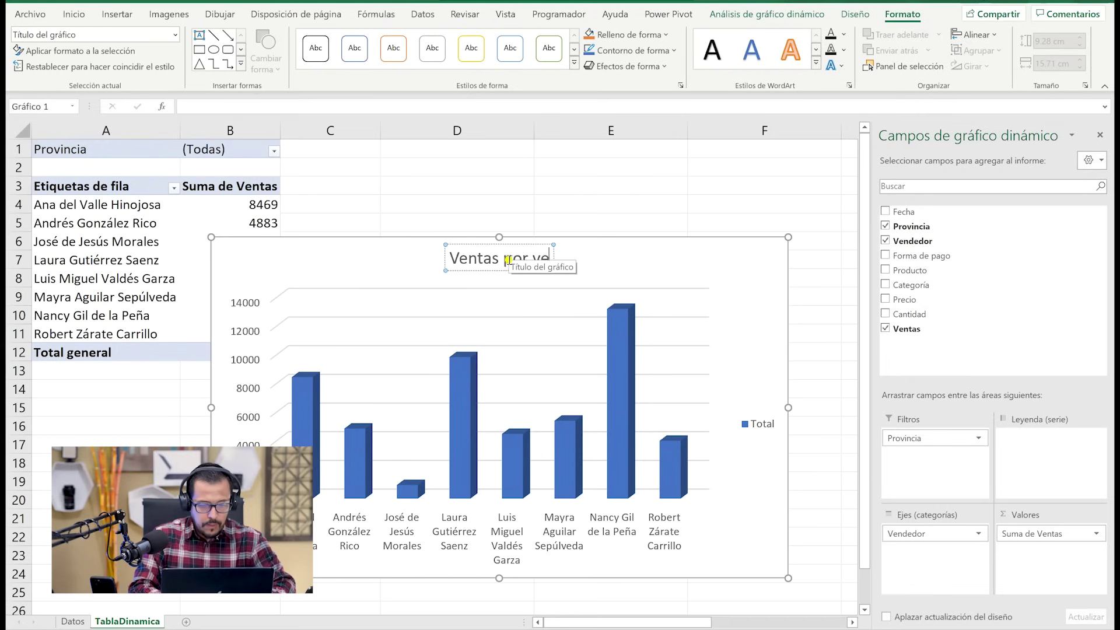
type("ndedor")
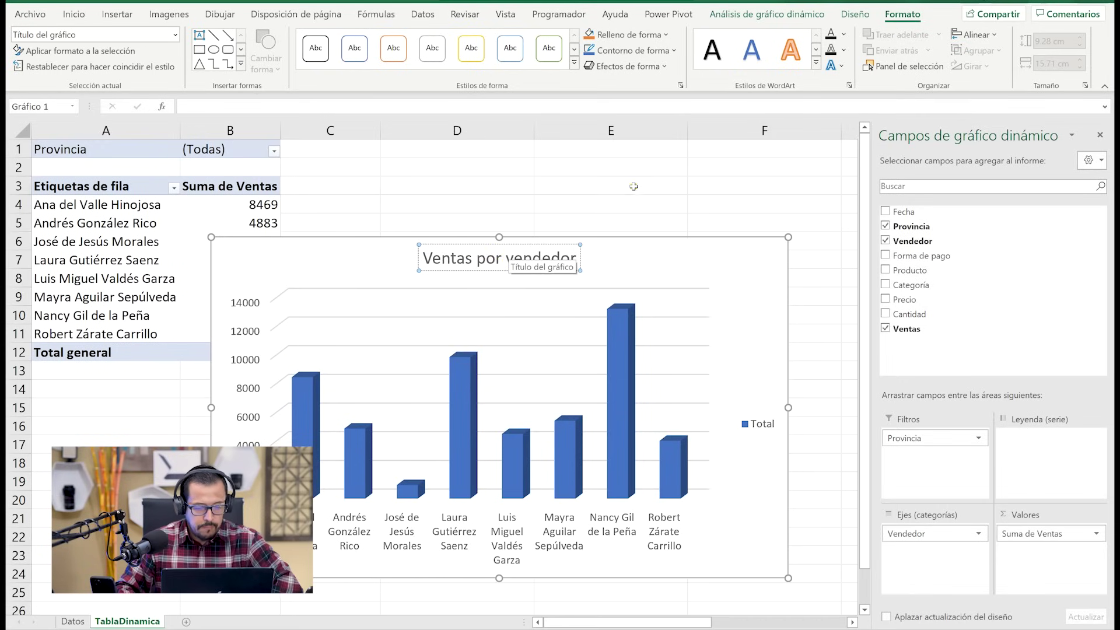
left_click(629, 180)
Shrink the pivot chart and place it directly beside the pivot table, starting at the first row
left_click(777, 500)
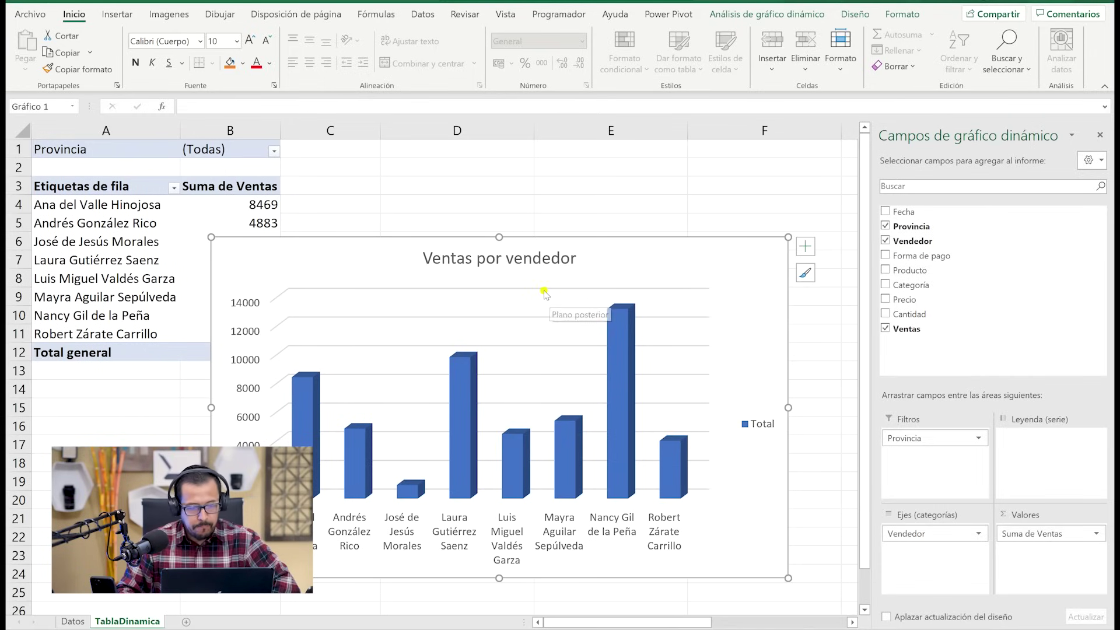
left_click_drag(208, 237, 355, 264)
left_click_drag(489, 287, 401, 188)
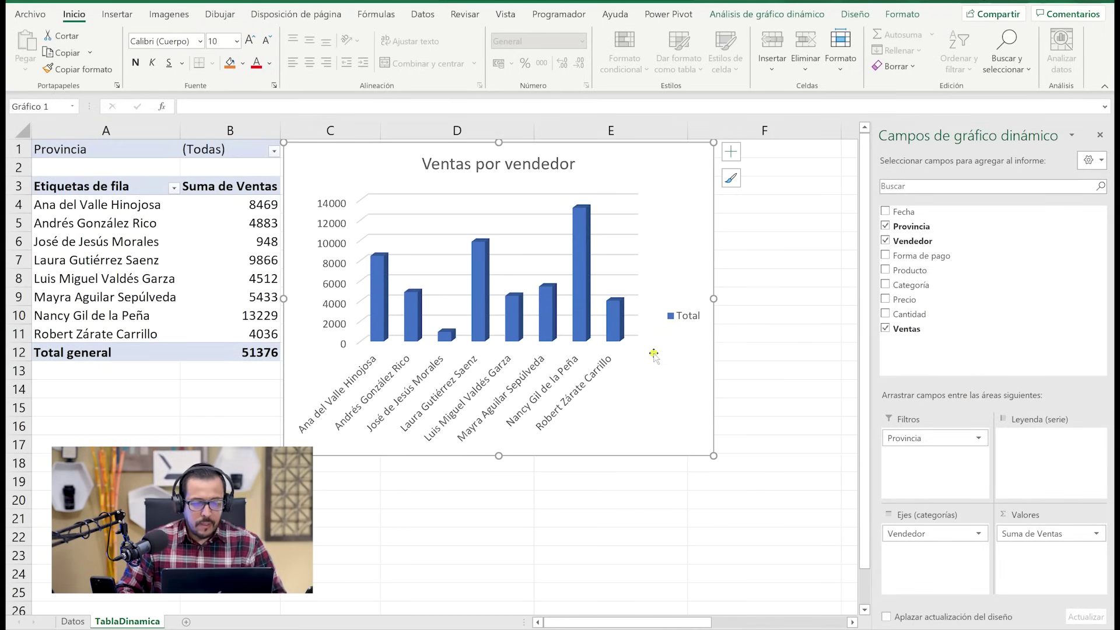
right_click(677, 404)
key("Escape")
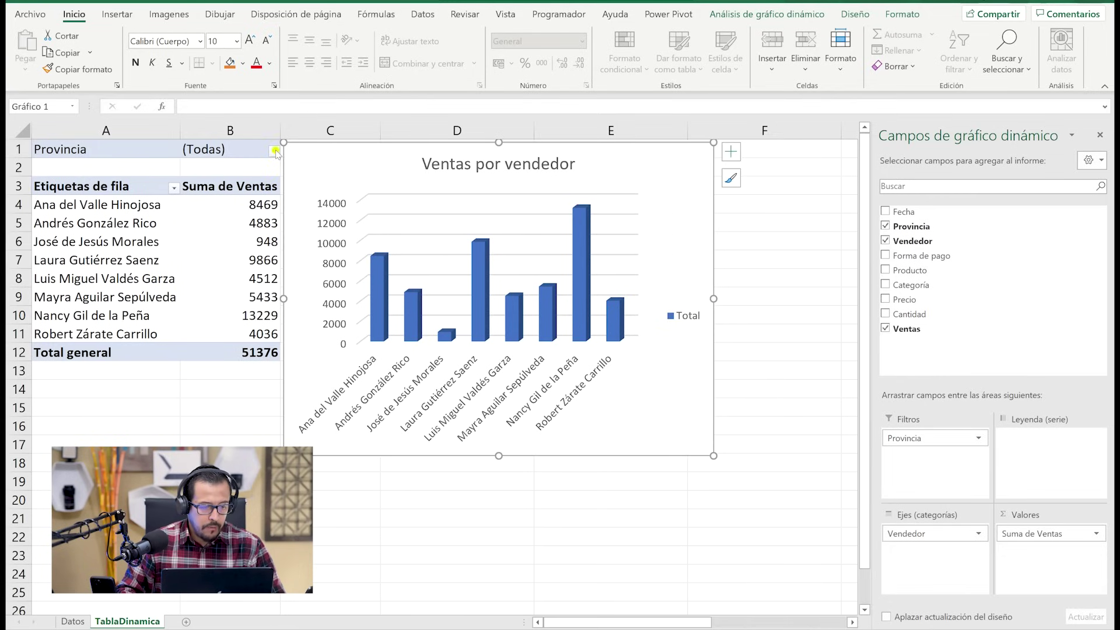
Filter the pivot table by the province El Oro to check the chart, and restore the filter to (Todas)
left_click(274, 151)
left_click(145, 234)
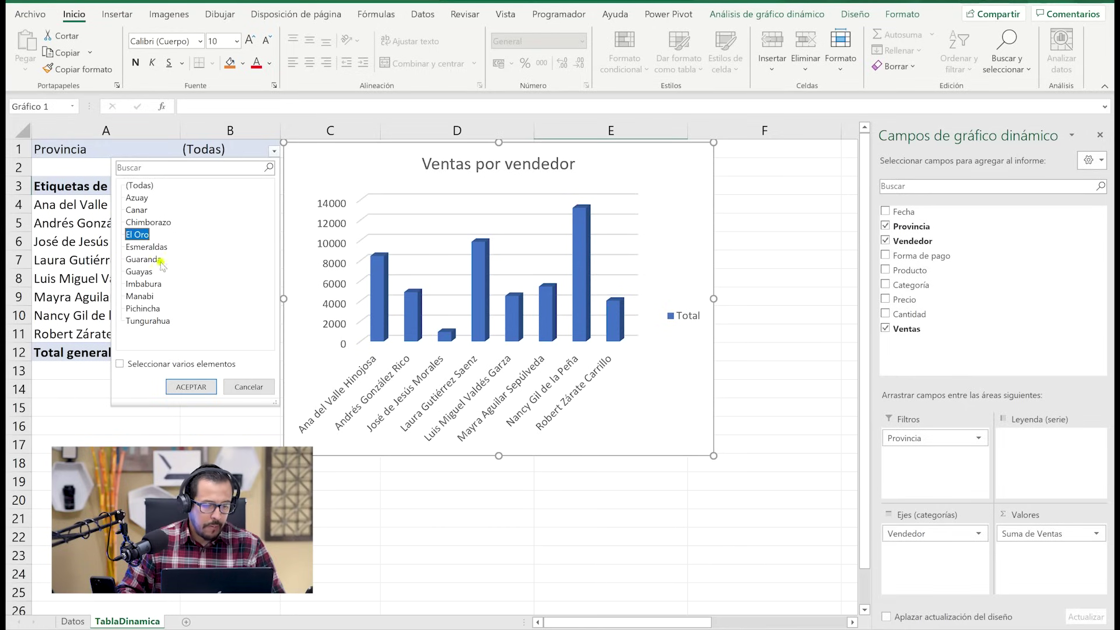
left_click(192, 387)
mouse_move(440, 304)
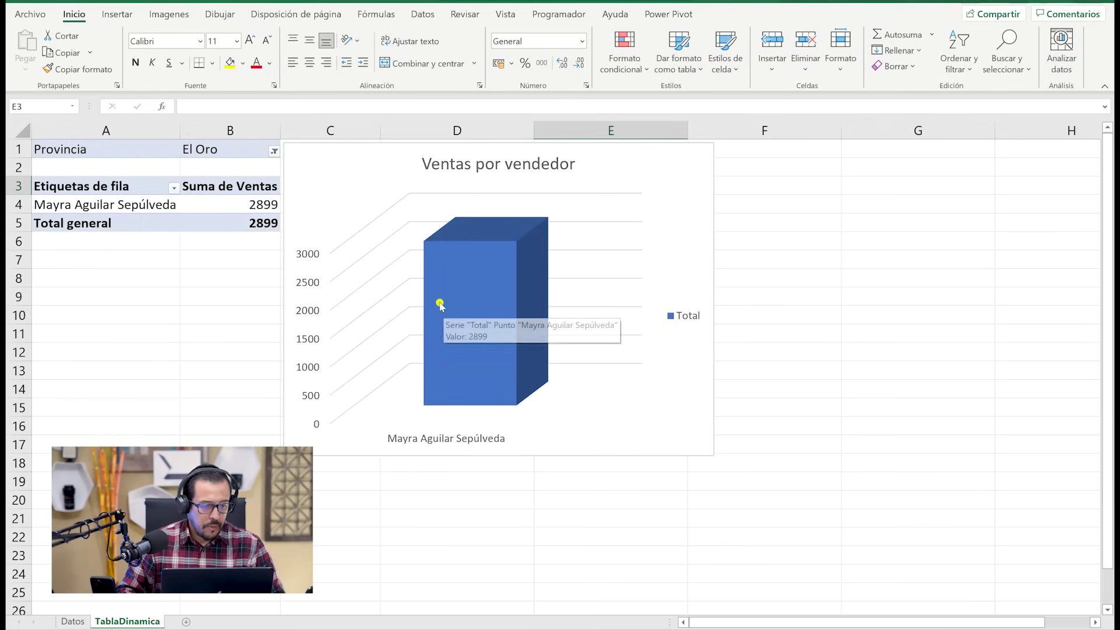
left_click(274, 152)
left_click(141, 186)
left_click(191, 386)
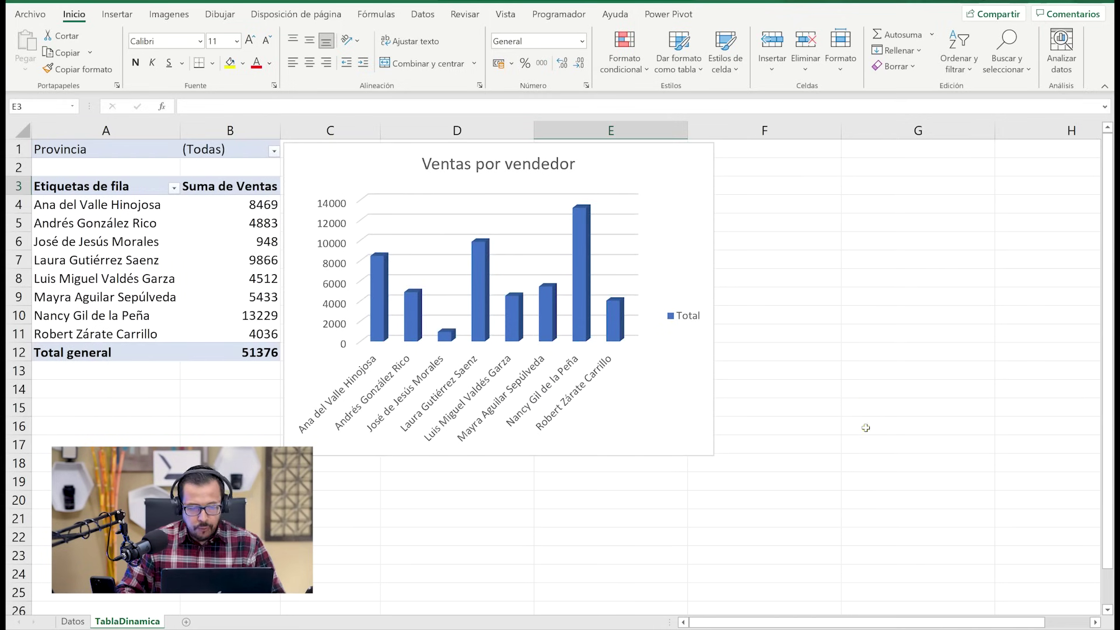
Filter the pivot table by the province Guayas, compare the chart's columns, and reset the filter to (Todas)
left_click(178, 267)
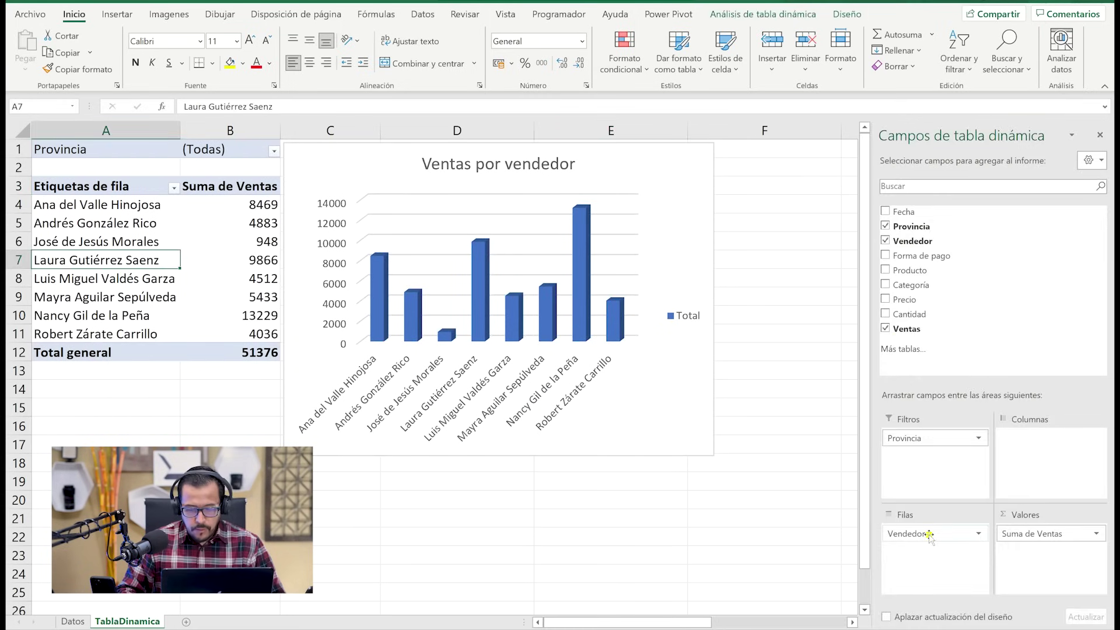
mouse_move(929, 534)
left_mouse_down()
mouse_move(934, 505)
mouse_move(928, 532)
left_mouse_up()
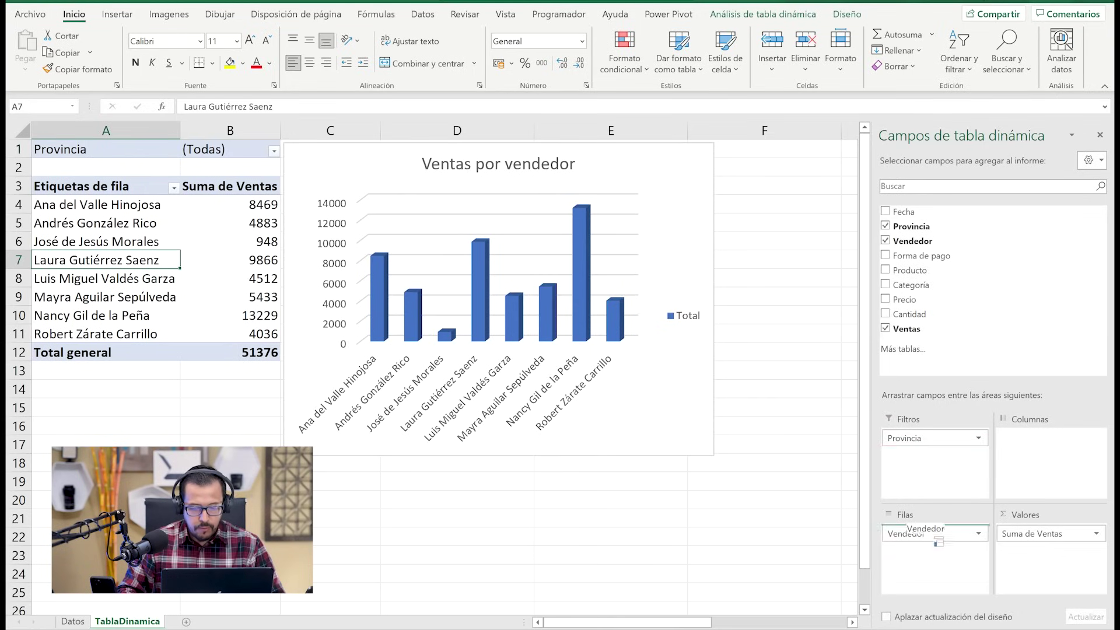
left_click(273, 151)
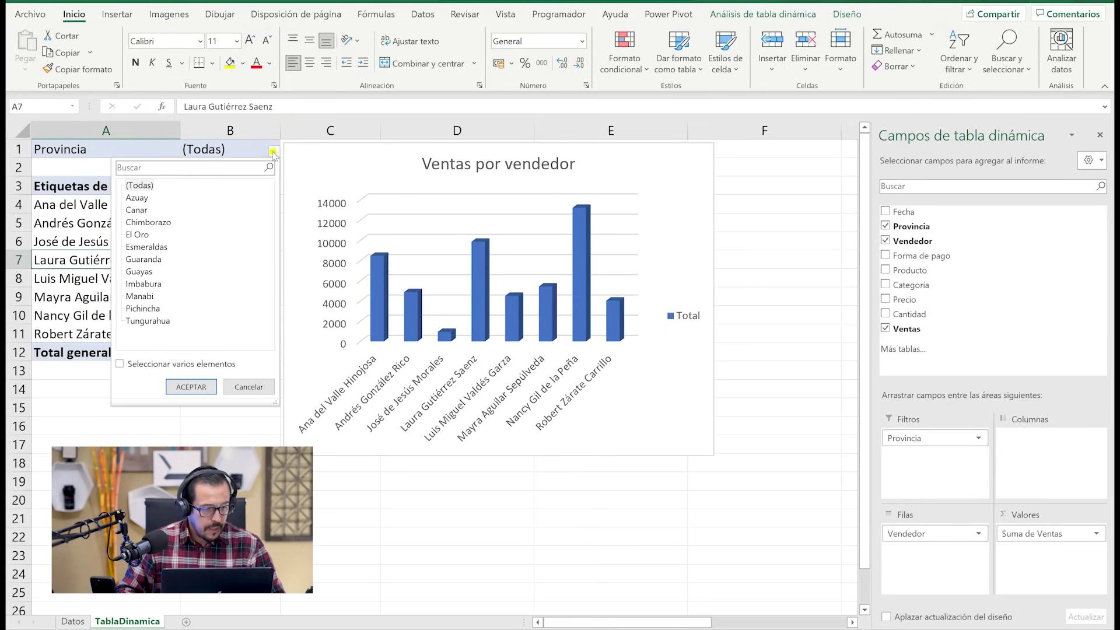
left_click(151, 272)
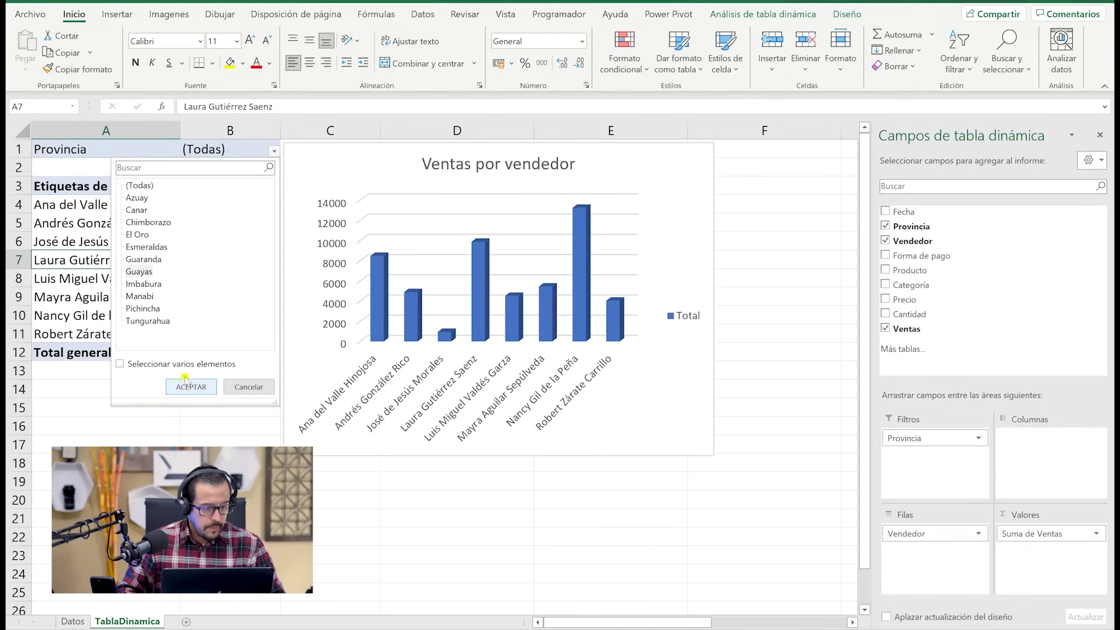
left_click(193, 386)
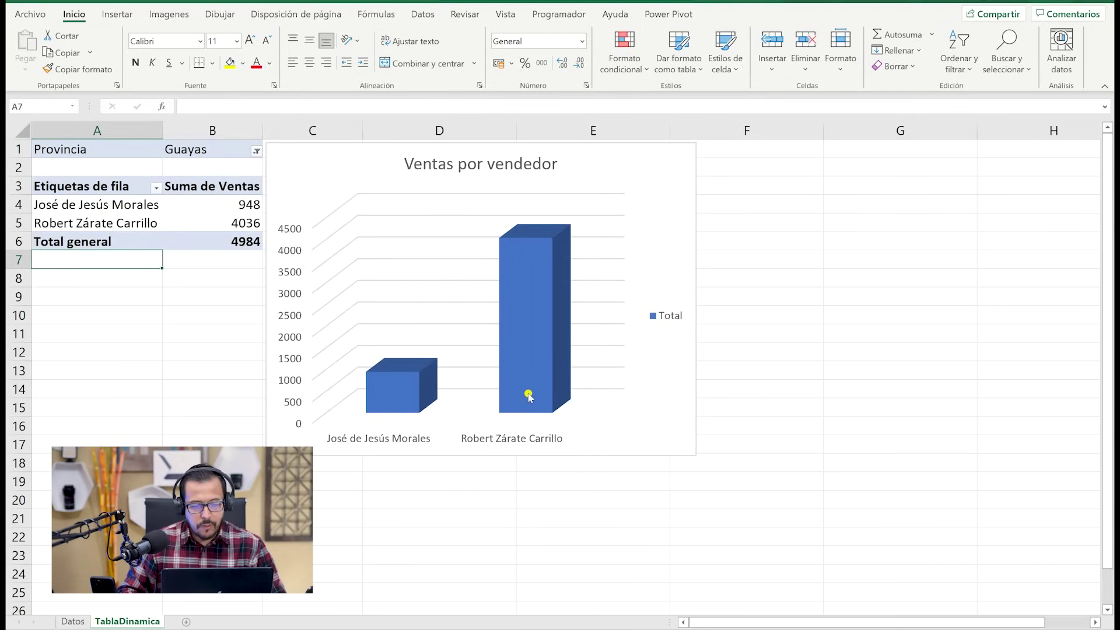
mouse_move(530, 397)
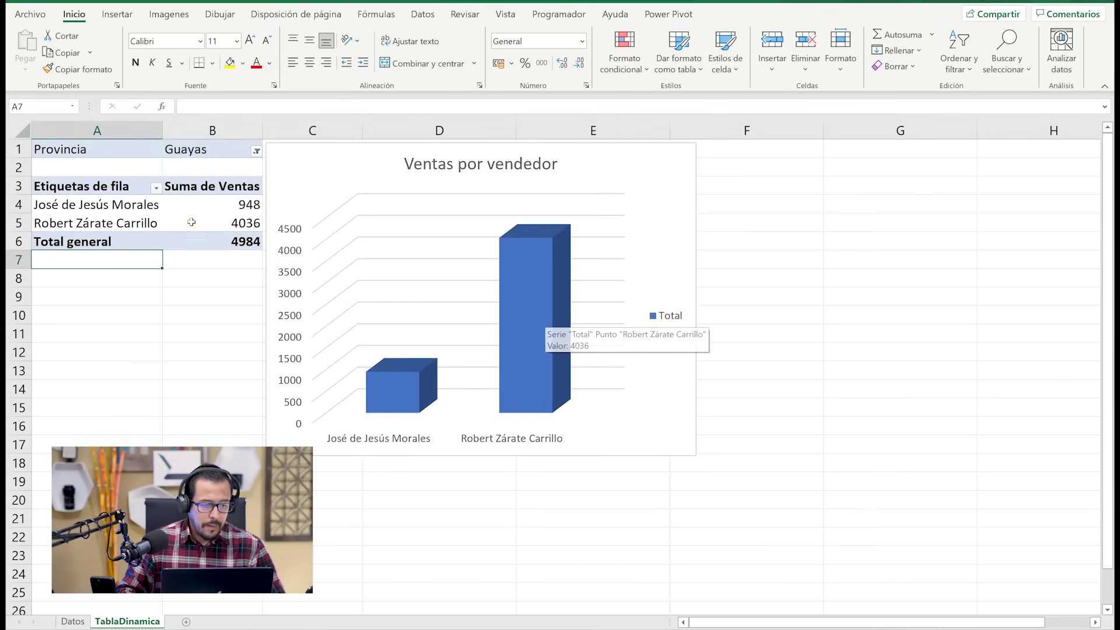
left_click(257, 152)
left_click(119, 186)
left_click(173, 387)
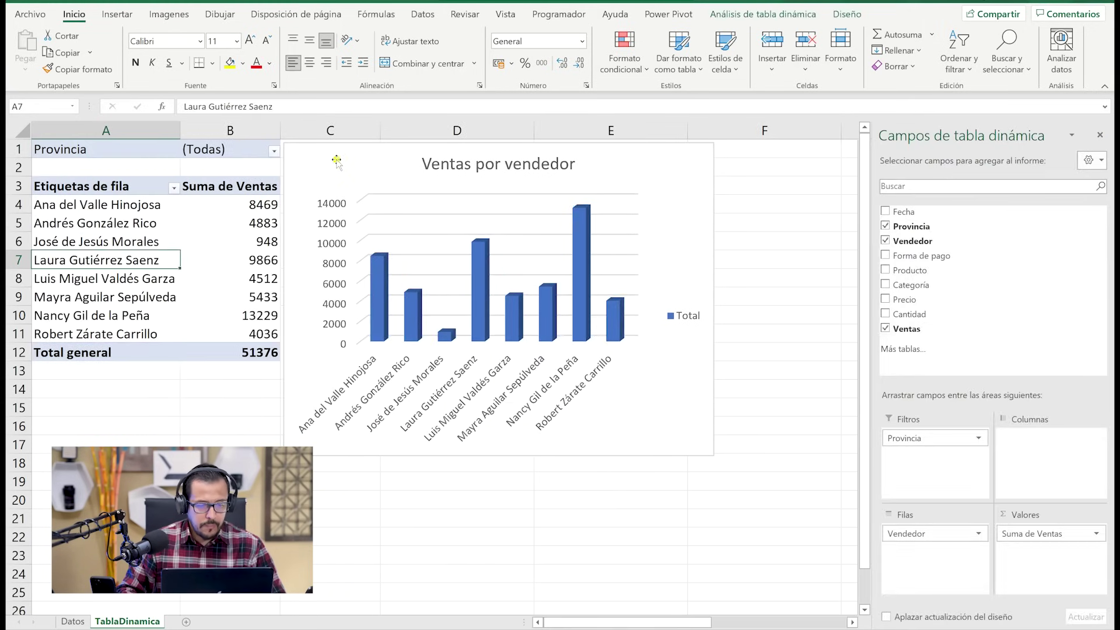
Delete the Ventas por vendedor pivot chart from the TablaDinamica sheet
left_click(336, 160)
key("Delete")
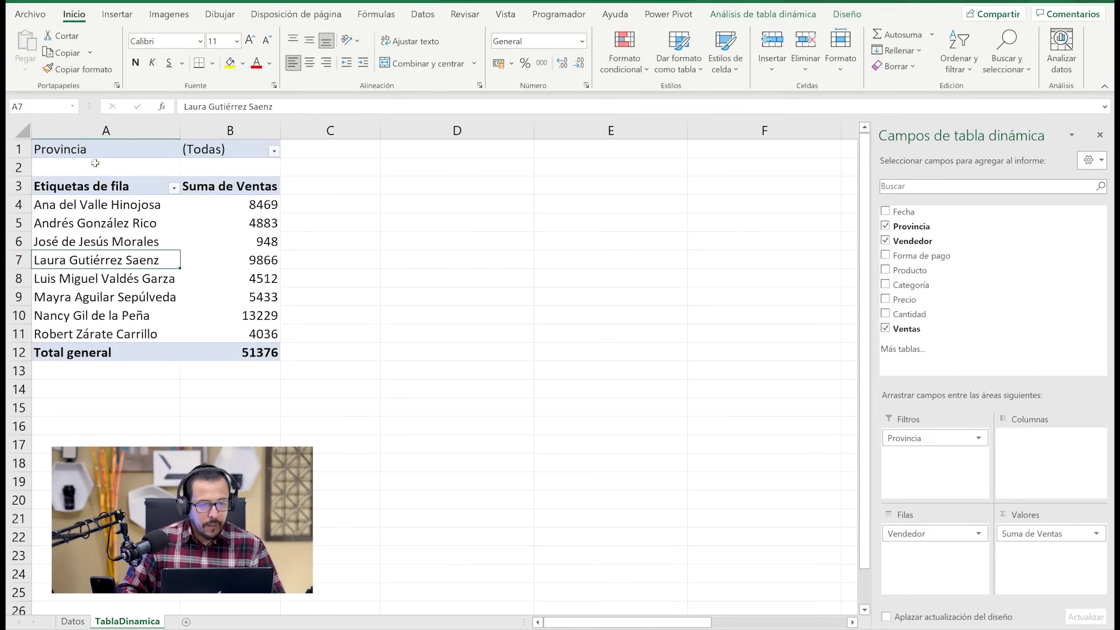
Look up the pivot table option for showing report filter pages without running it
left_click(763, 14)
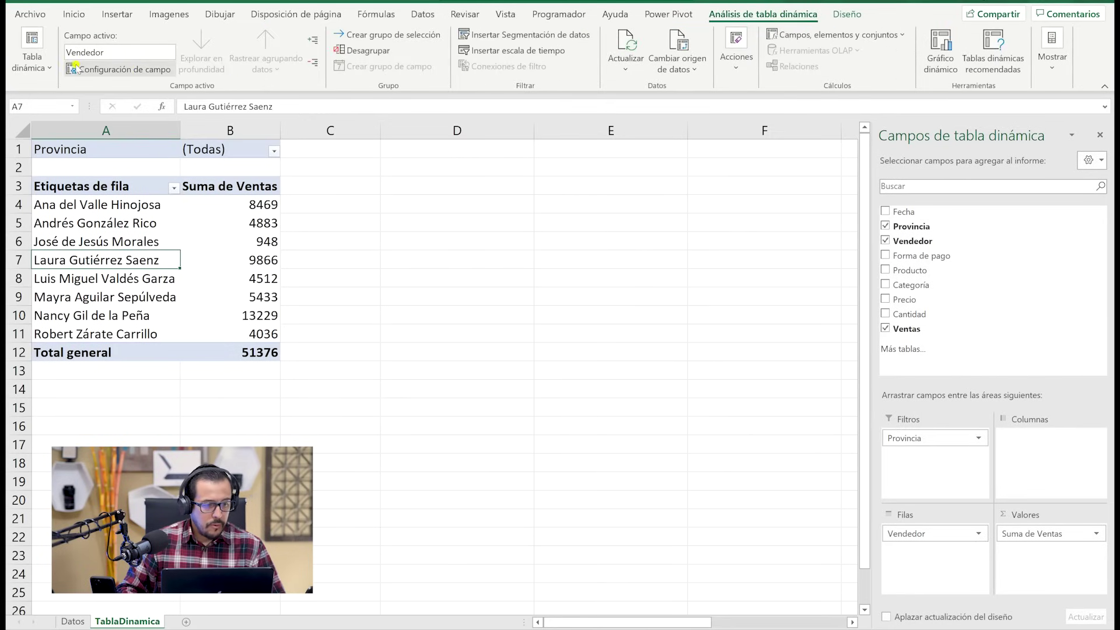
left_click(32, 56)
left_click(70, 135)
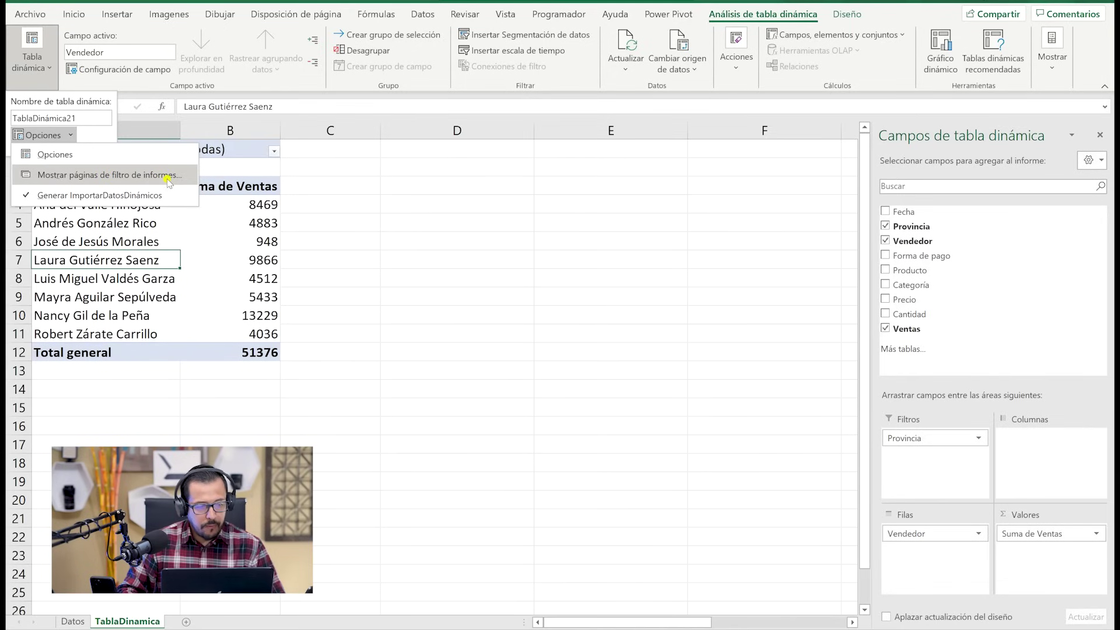
left_click(269, 410)
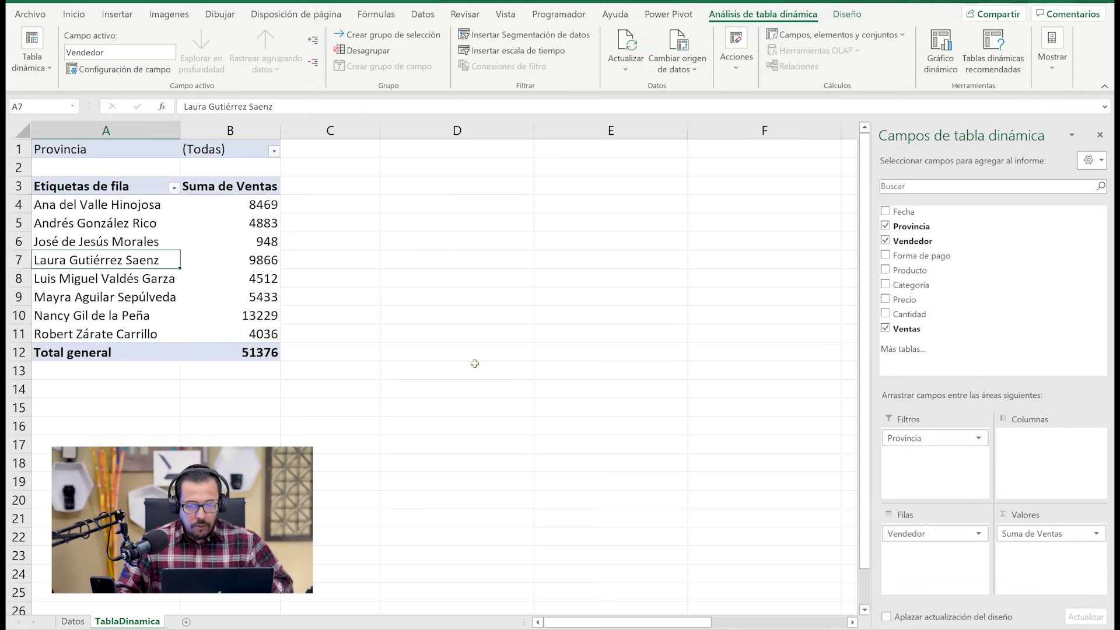
Replace Vendedor with Forma de pago in the pivot table's rows
left_click(61, 217)
left_click(90, 234)
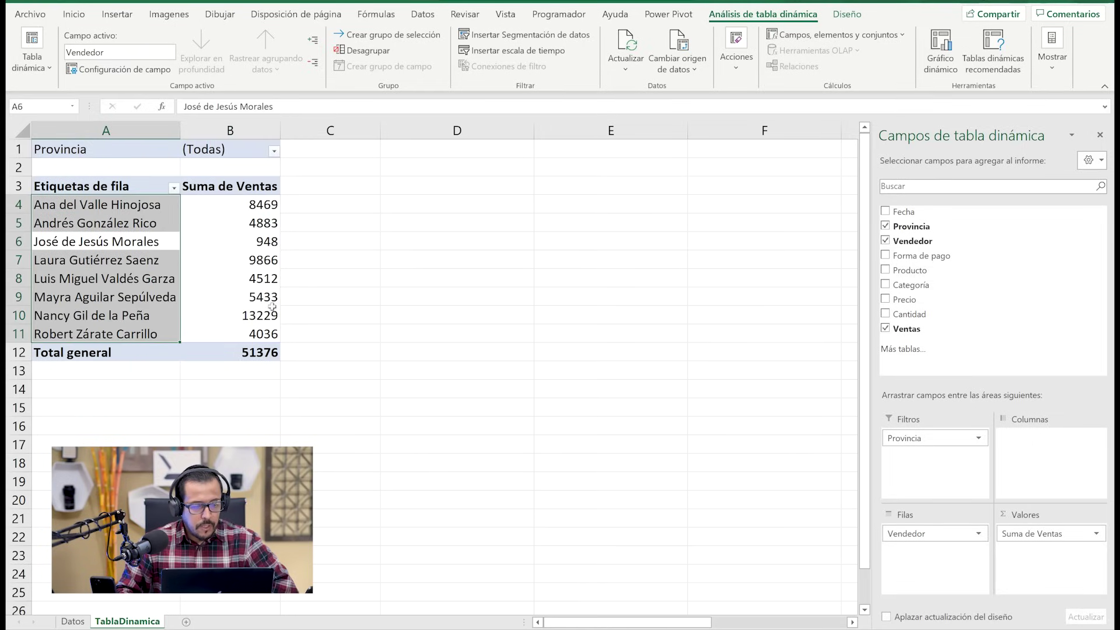
left_click(222, 272)
left_click_drag(926, 534, 709, 470)
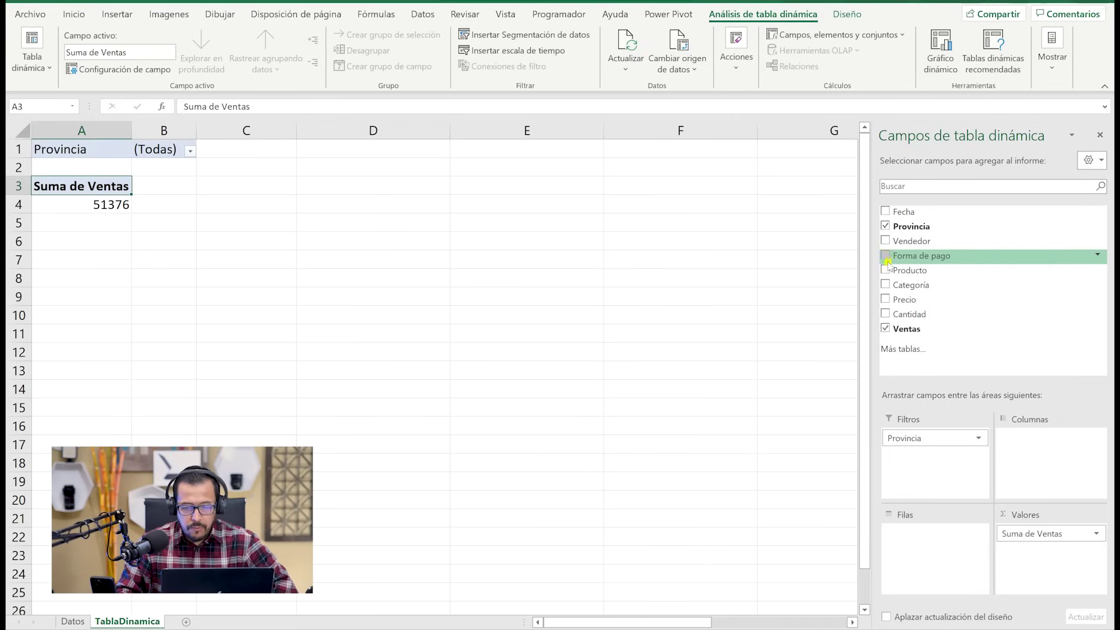
left_click_drag(902, 258, 930, 538)
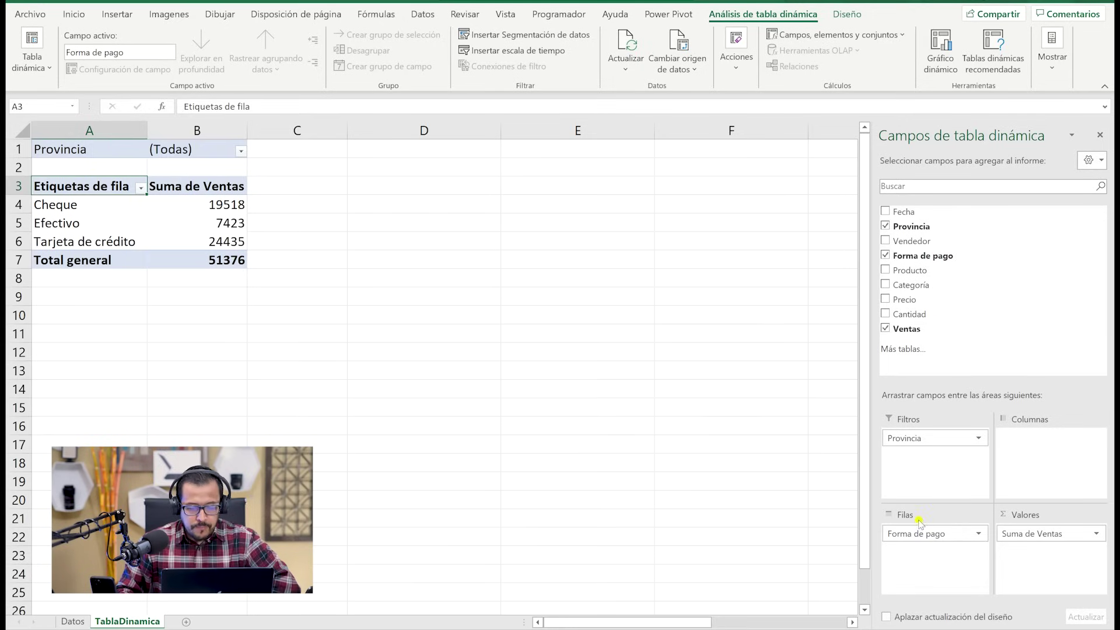
left_click(92, 211)
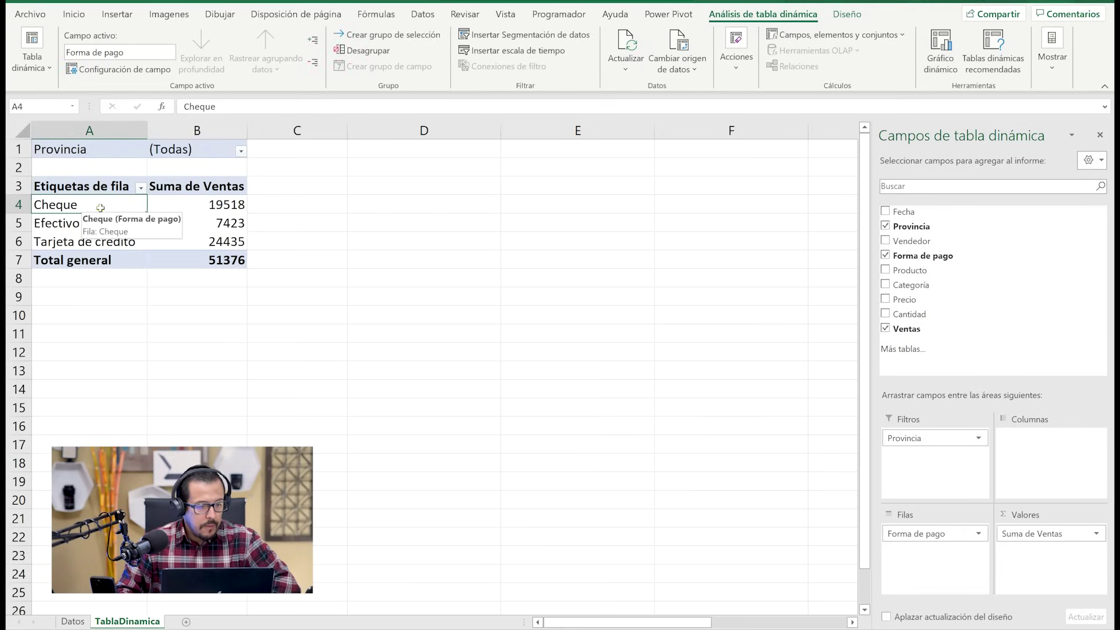
Insert a 3-D pie pivot chart of sales by Forma de pago from the pivot table
left_click(87, 240)
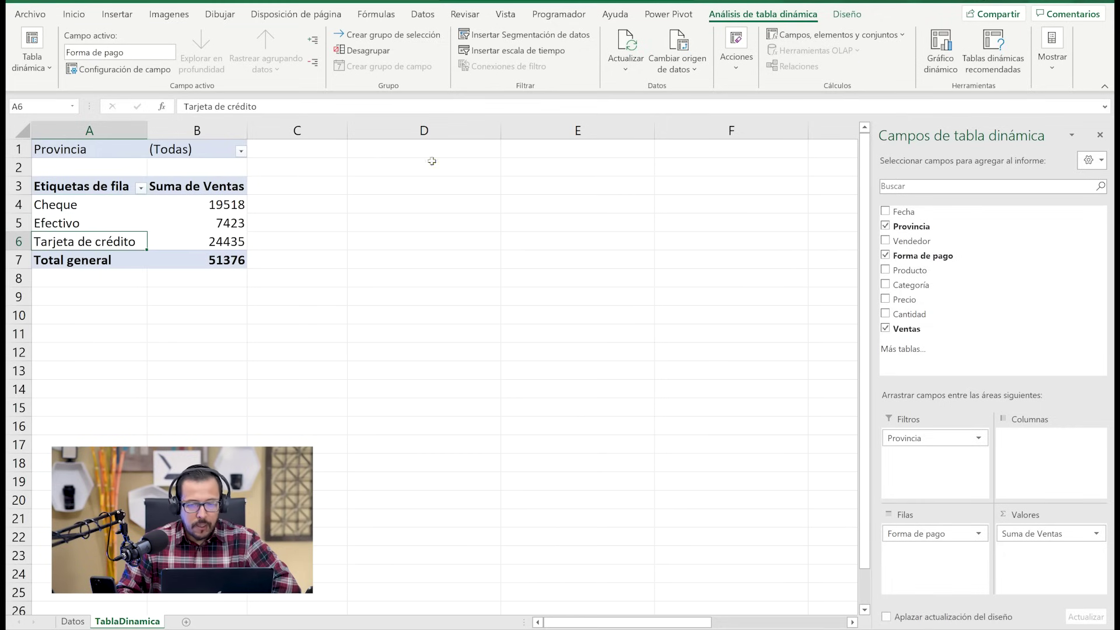
left_click(941, 58)
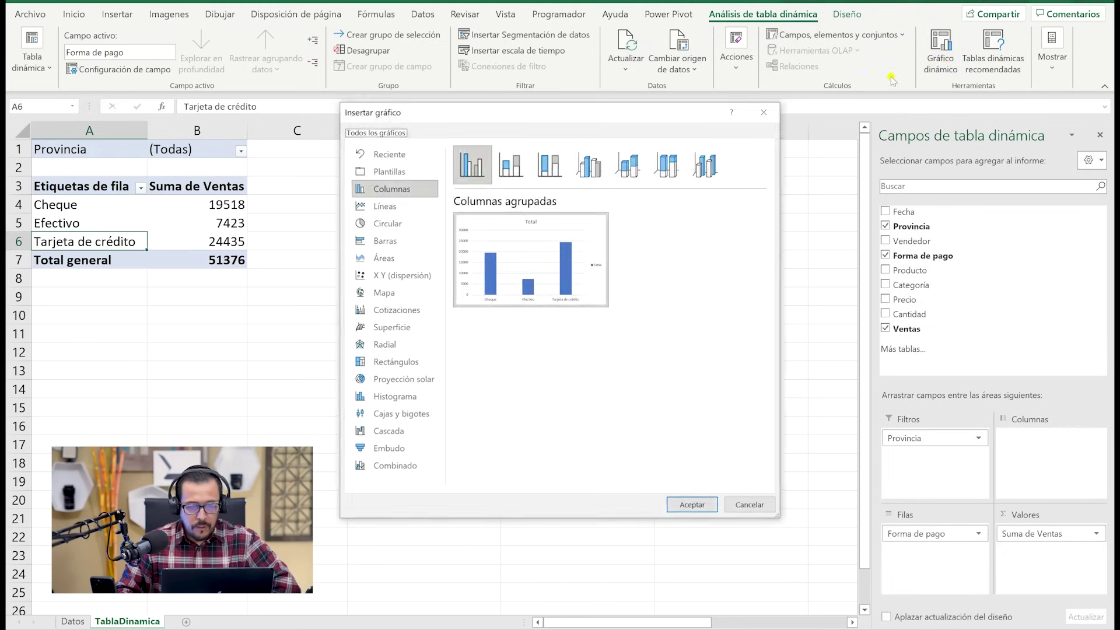
left_click(388, 223)
left_click(518, 168)
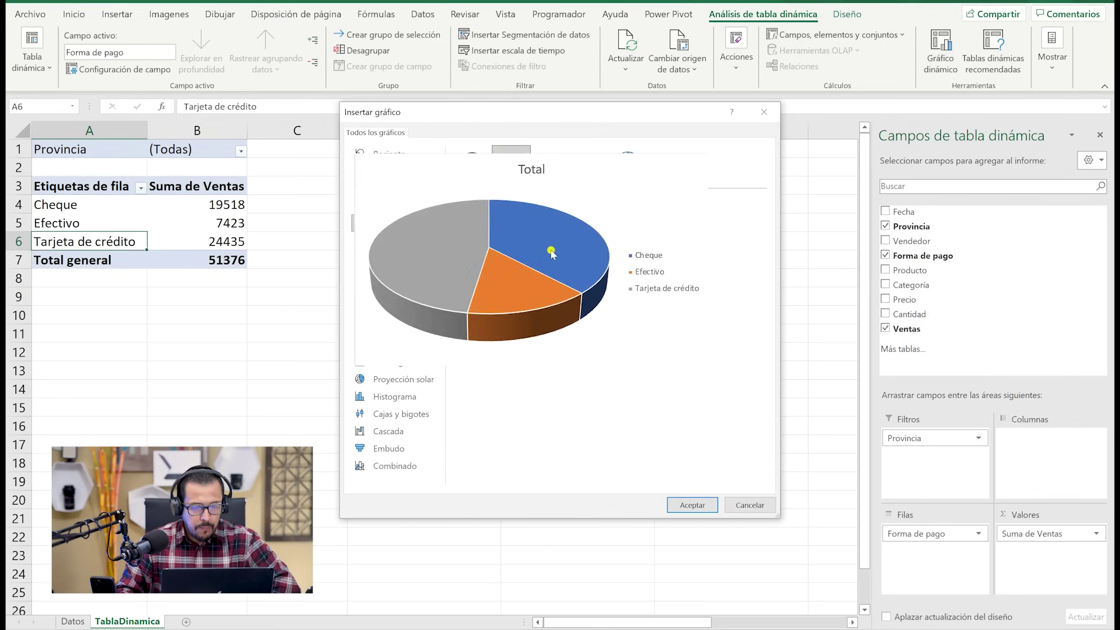
left_click(681, 504)
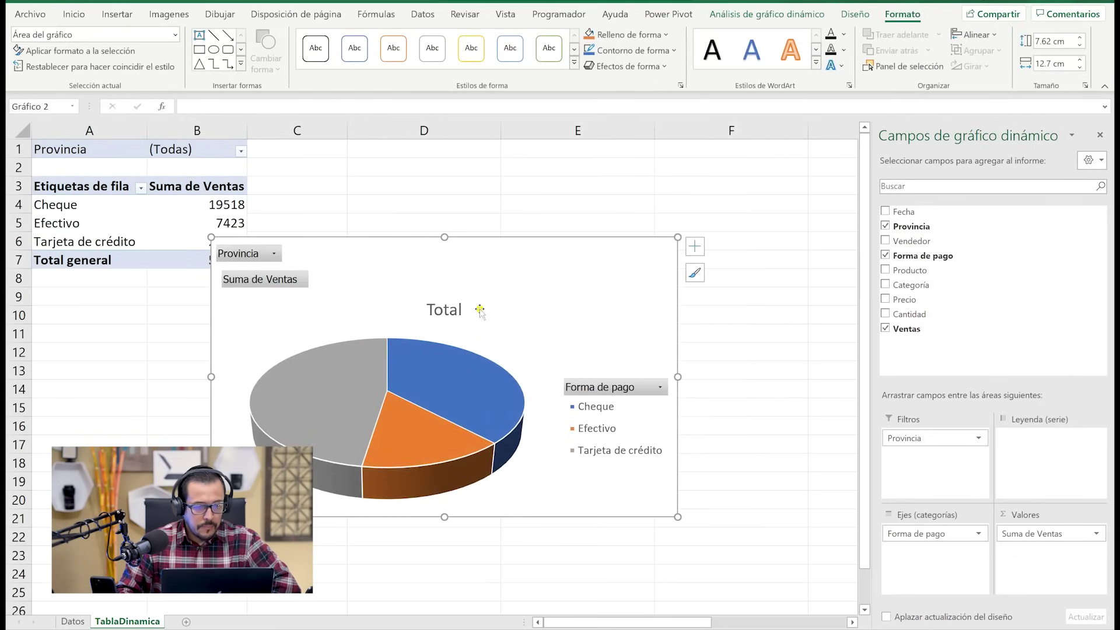
Apply a chart style with percentage labels to the pie chart and move it beside the pivot table
left_click(861, 15)
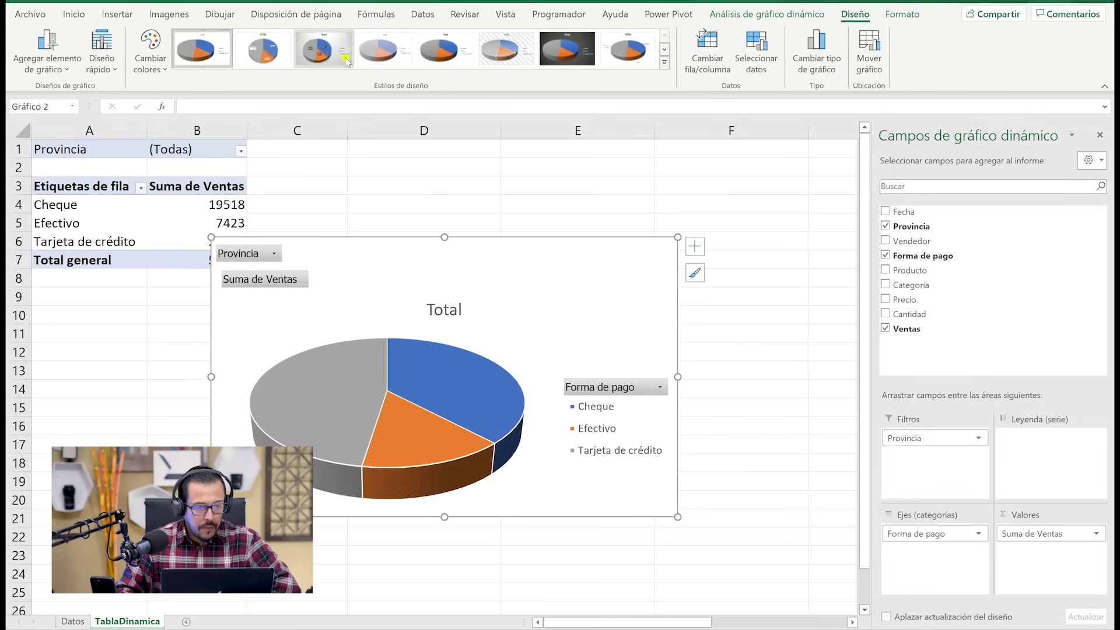
left_click(663, 63)
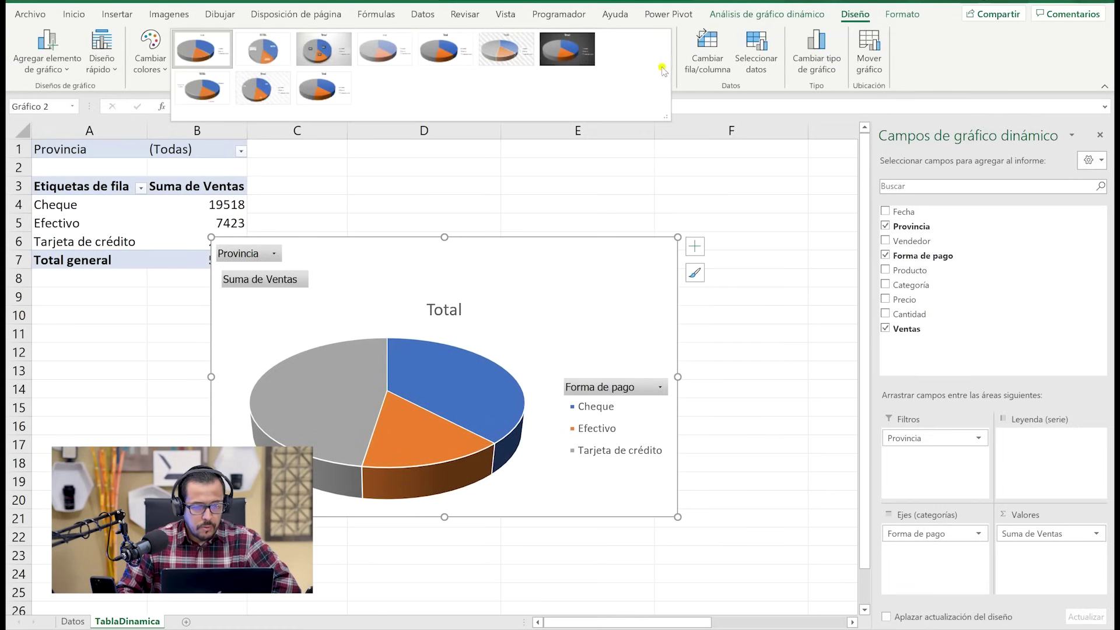
left_click(272, 93)
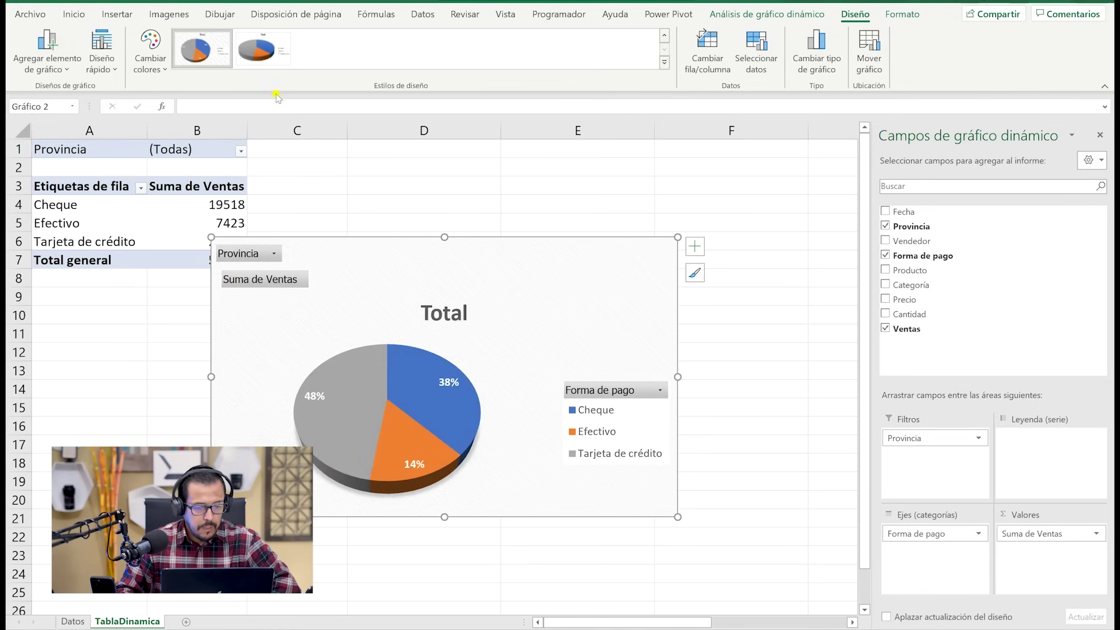
left_click_drag(538, 250, 578, 162)
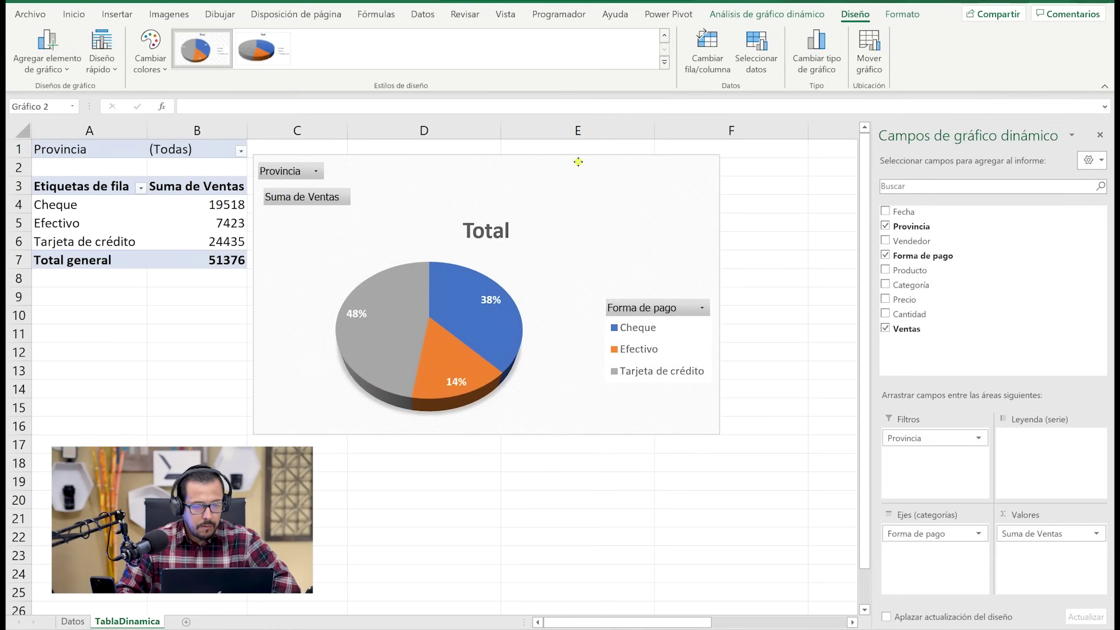
left_click(835, 256)
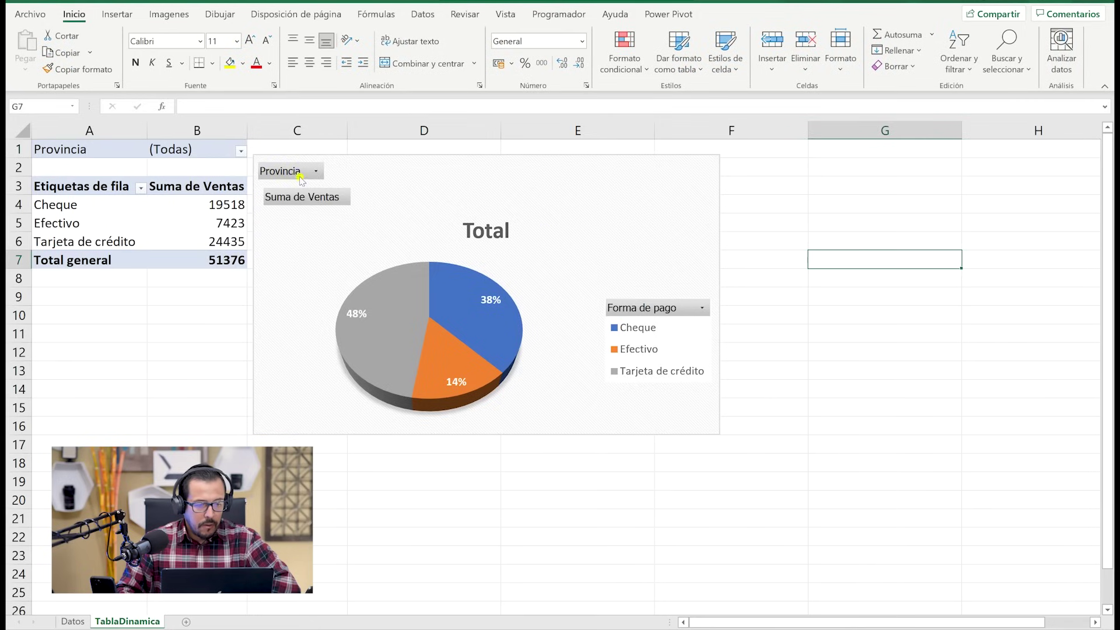
Hide all field buttons on the pie chart and set its title to Forma de Pago
right_click(300, 177)
left_click(205, 325)
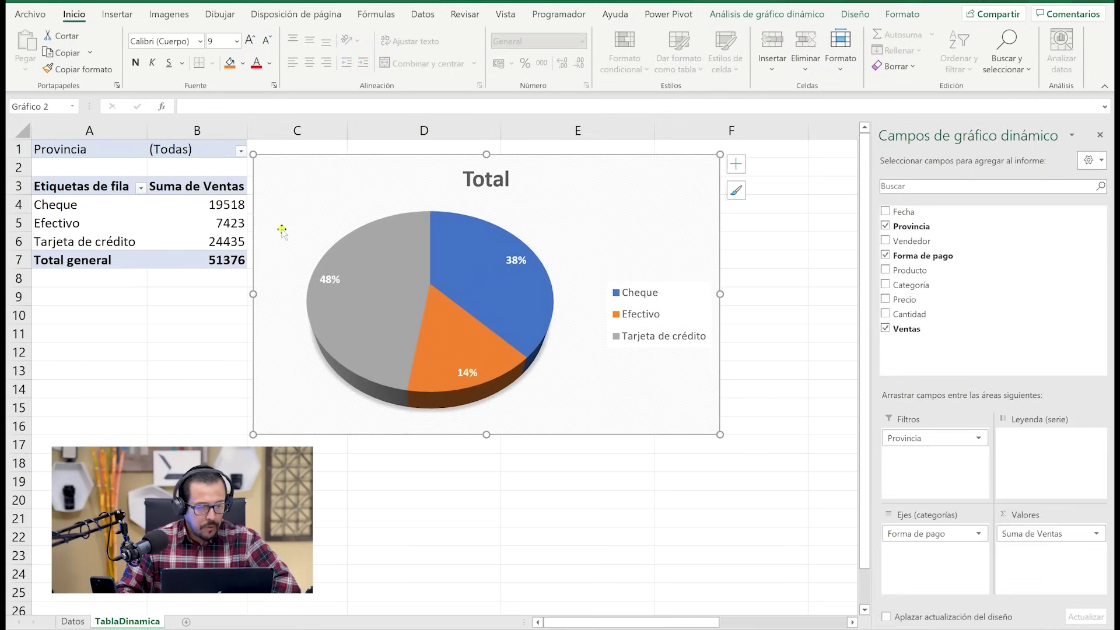
double_click(477, 178)
double_click(477, 178)
type("F")
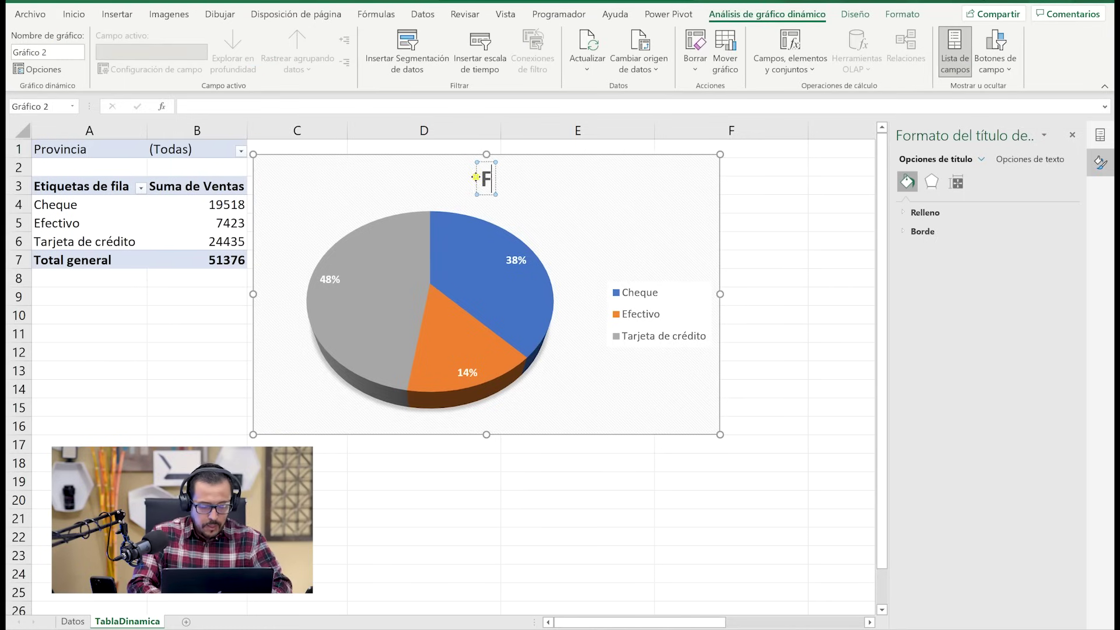
type("orma de Pago")
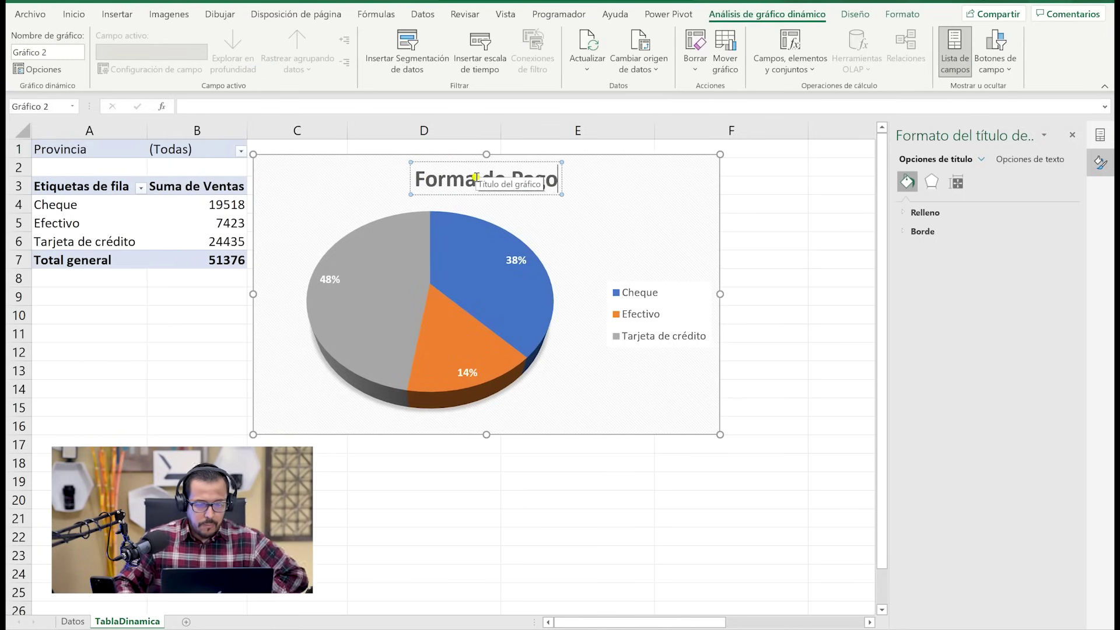
left_click(808, 244)
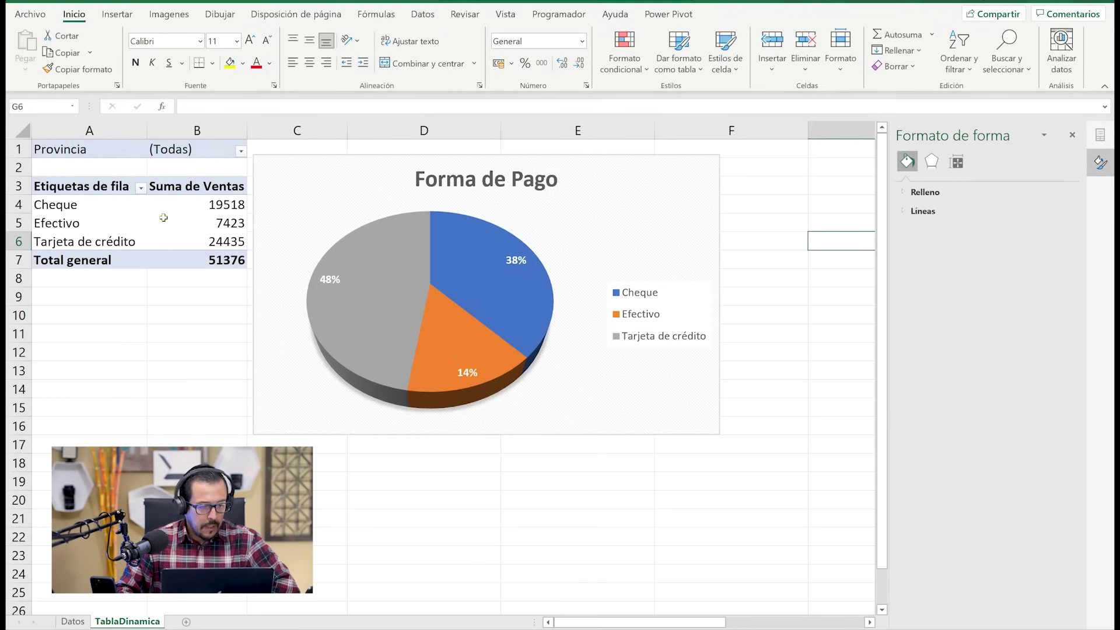
Delete the Forma de Pago pie chart from the TablaDinamica sheet
mouse_move(428, 361)
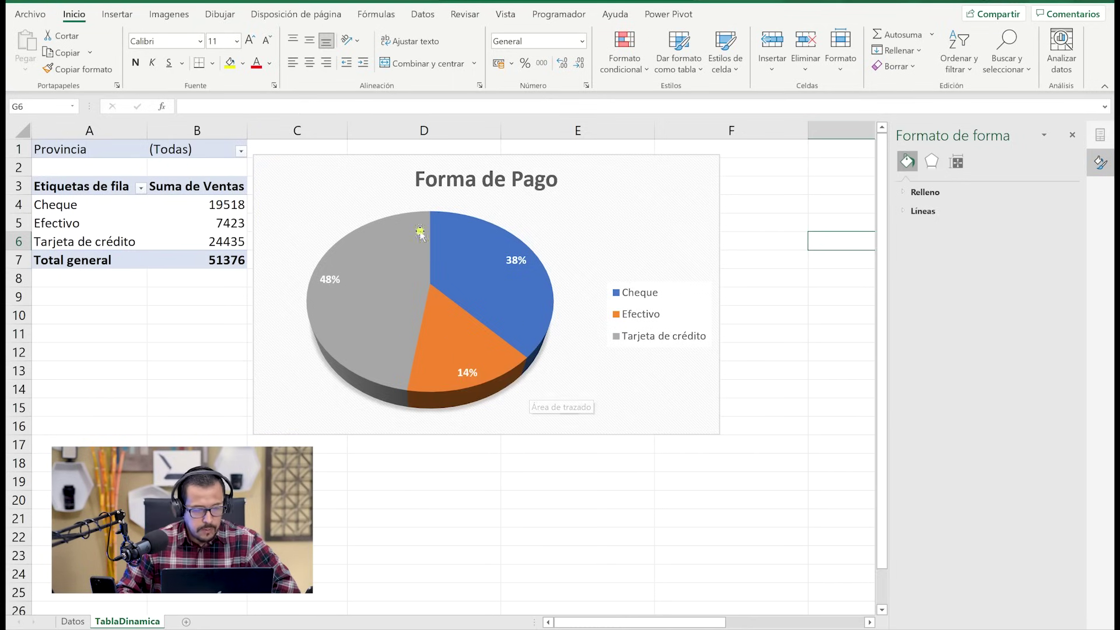
left_click(661, 234)
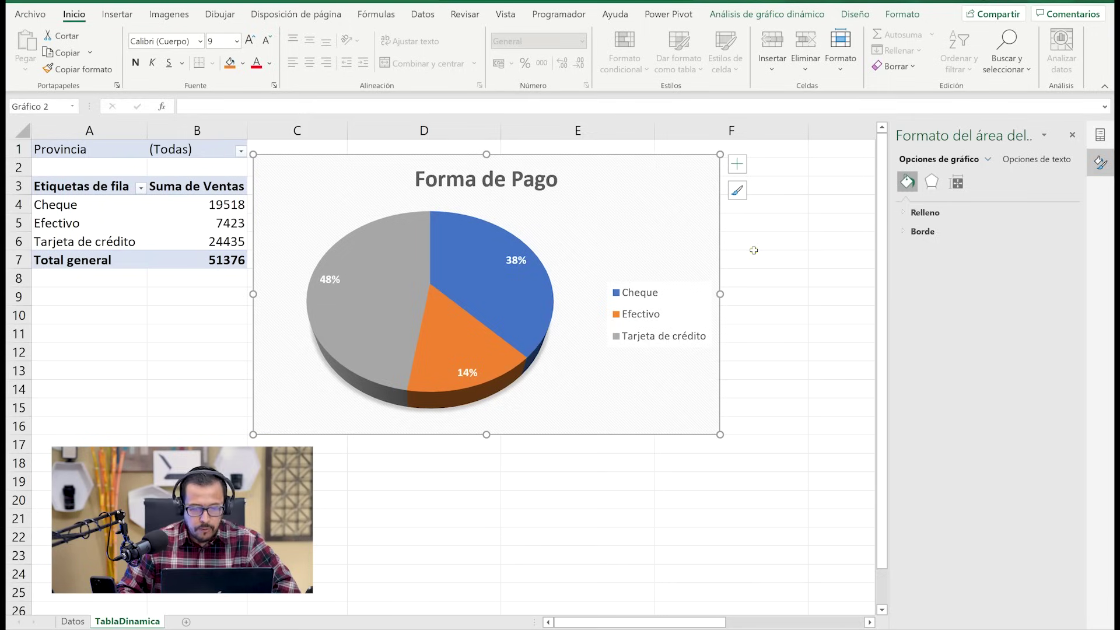
key("Delete")
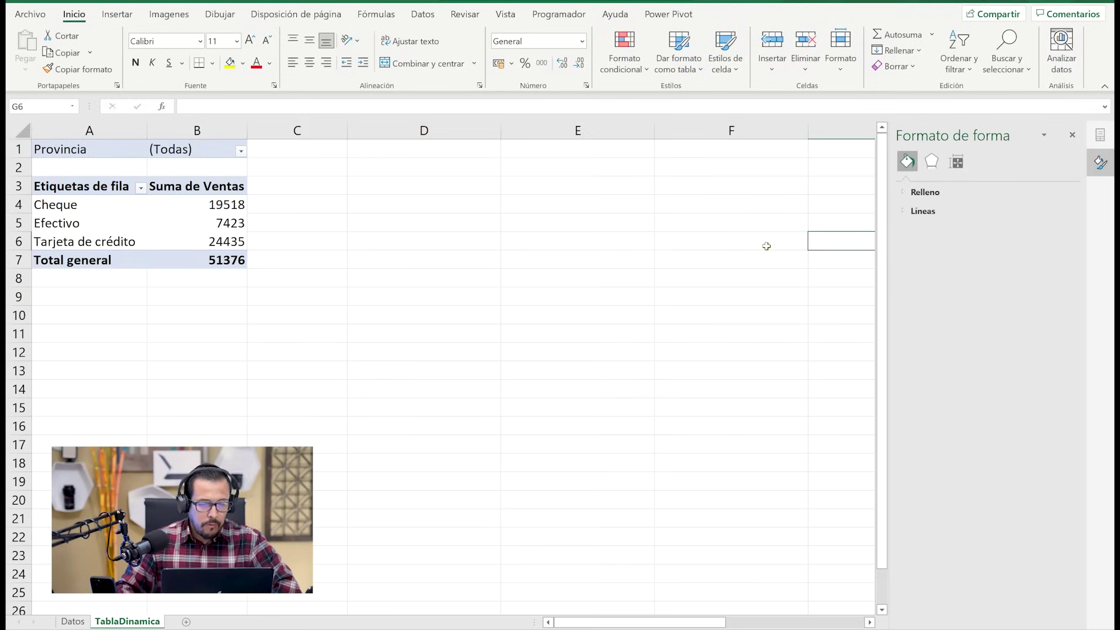
Close the Formato de forma pane next to the worksheet
left_click(110, 213)
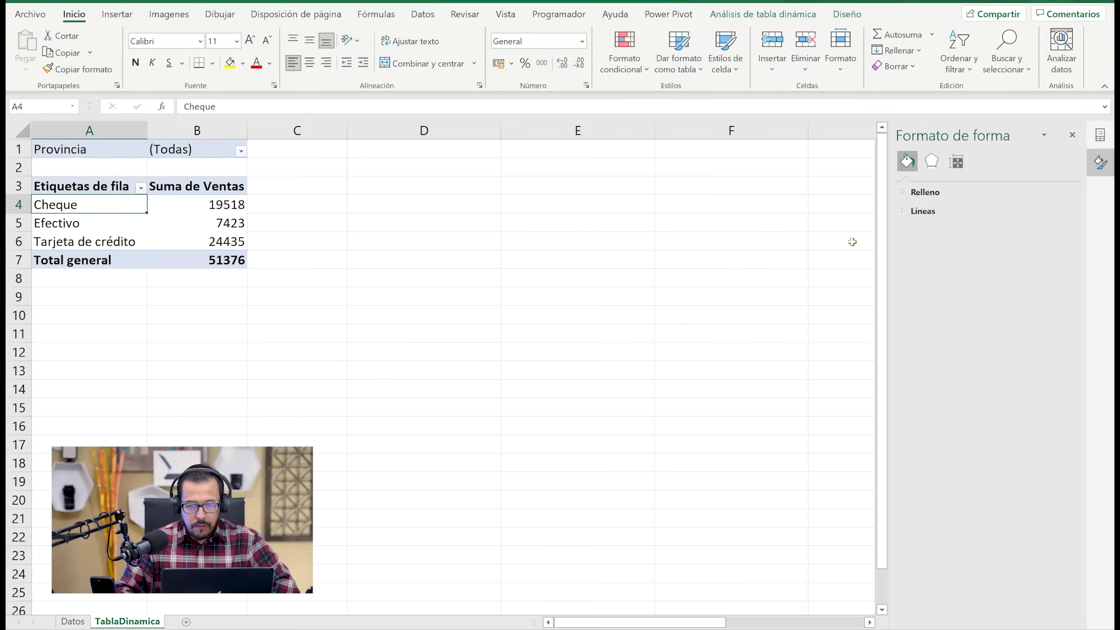
left_click(127, 154)
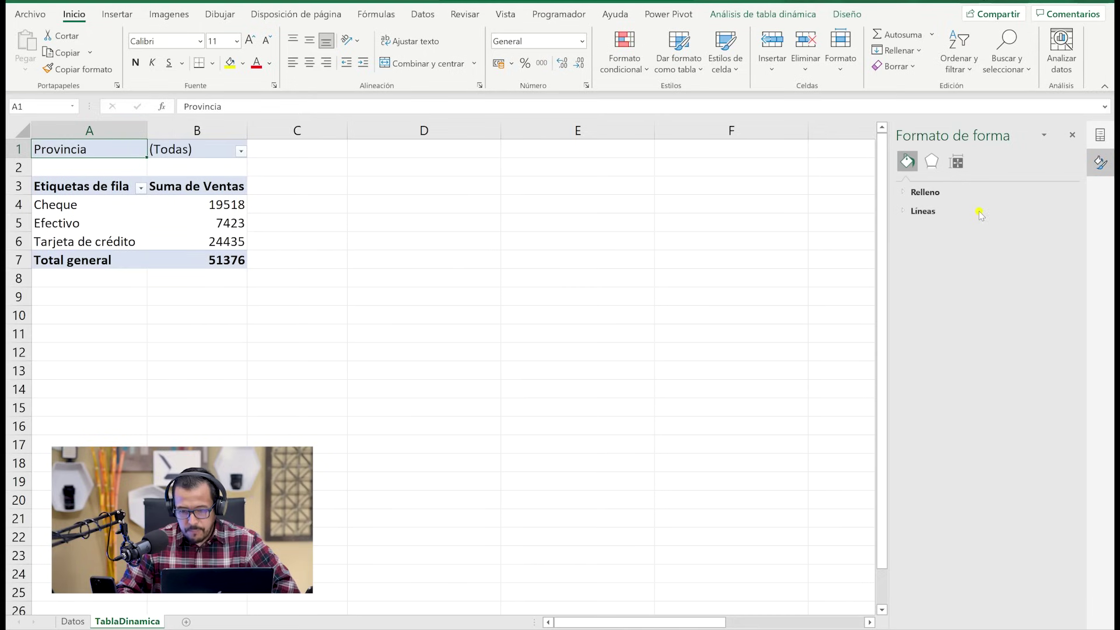
left_click(119, 215)
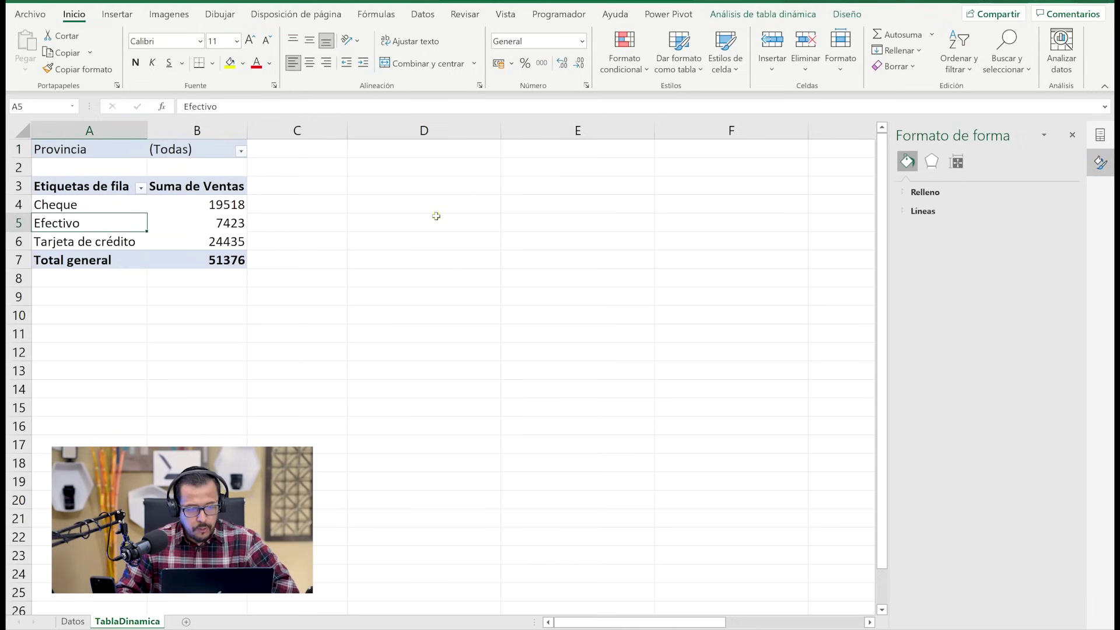
left_click(439, 216)
left_click(169, 202)
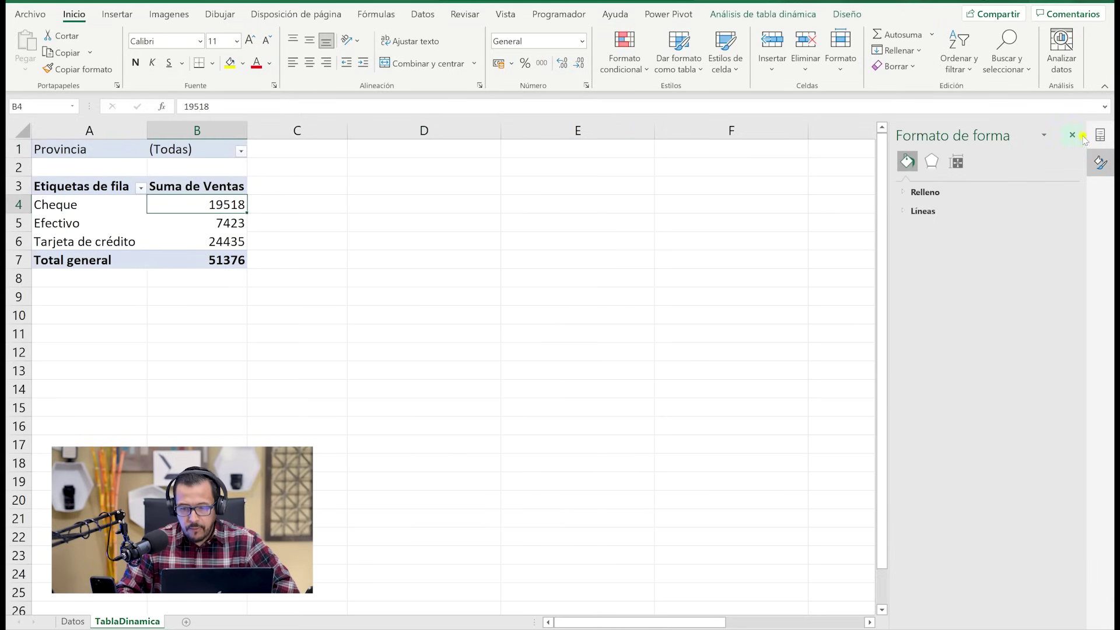
left_click(1100, 136)
left_click(1101, 138)
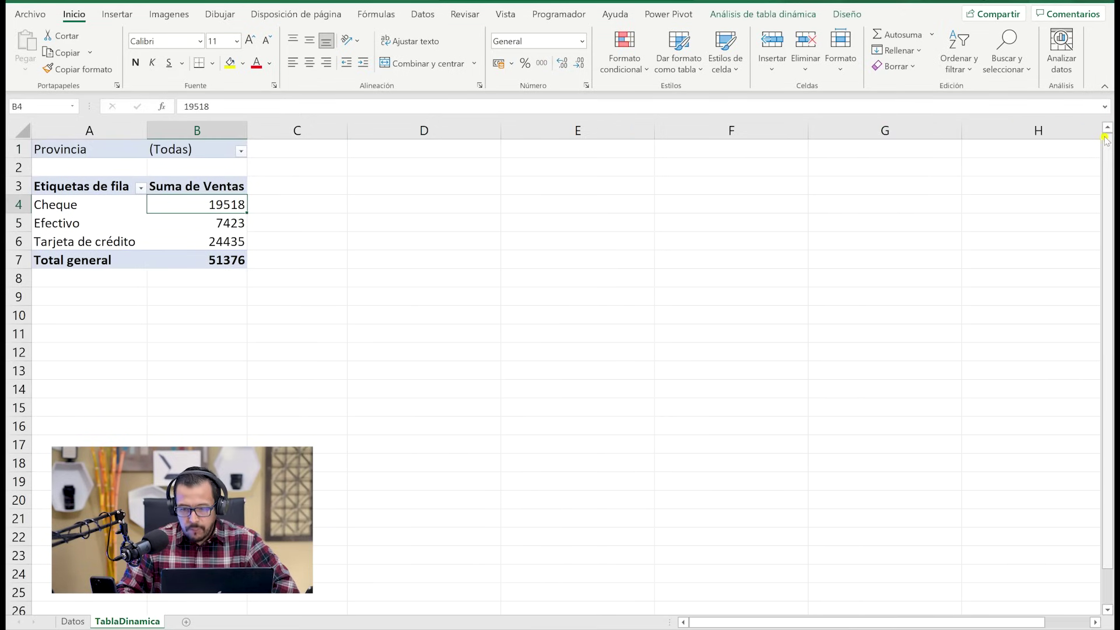
Display the pivot table's field list and replace Forma de pago with Categoría in the rows
left_click(134, 234)
left_click(291, 214)
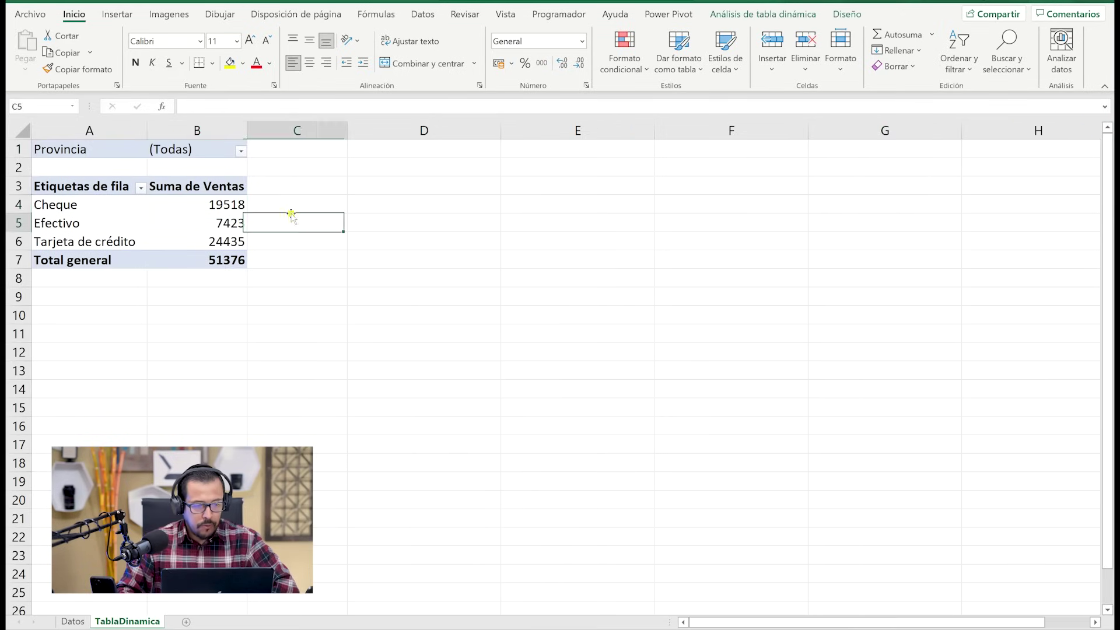
left_click(99, 210)
left_click(163, 243)
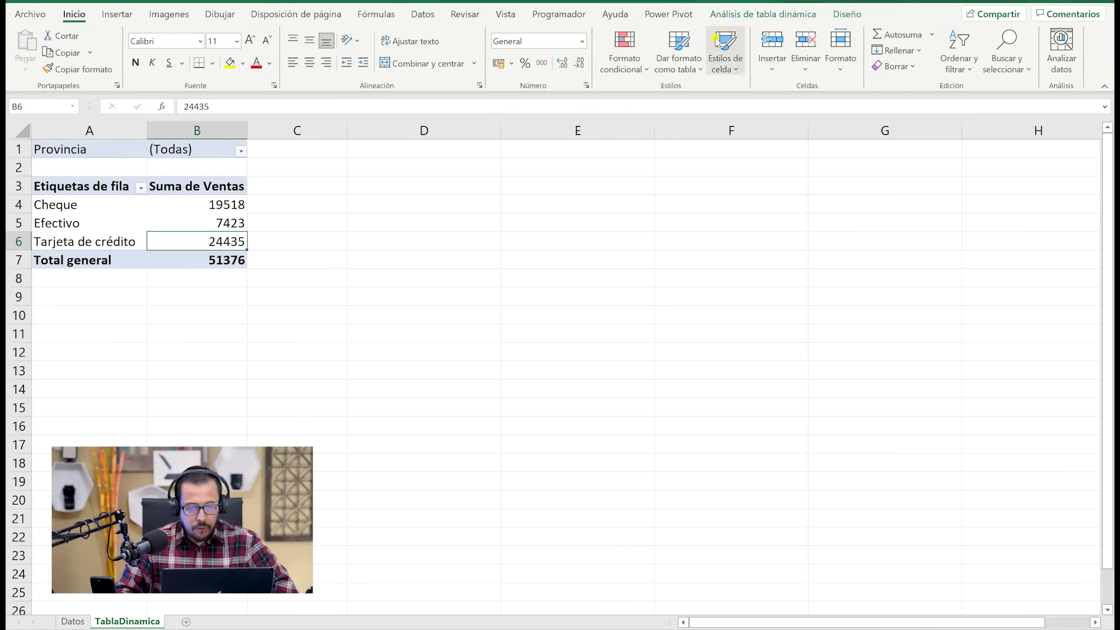
left_click(787, 14)
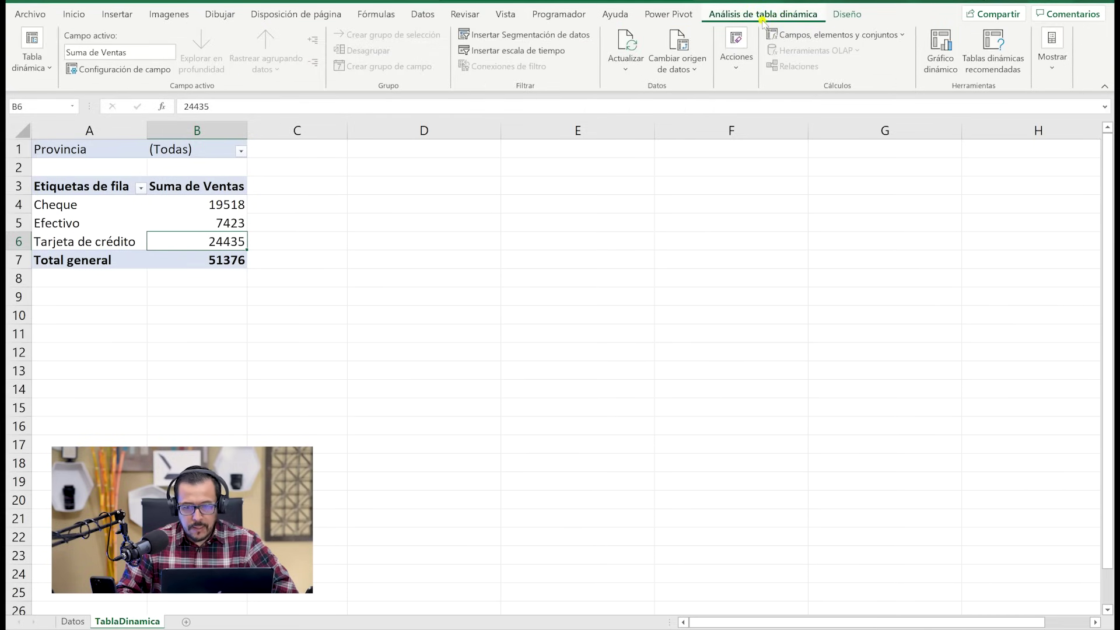
left_click(1053, 69)
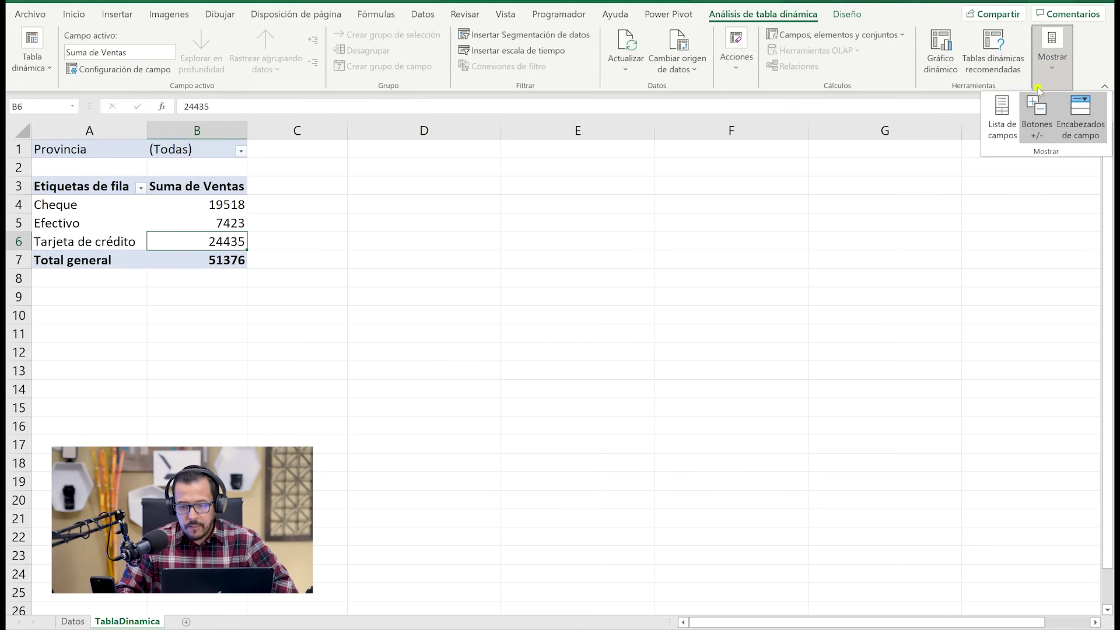
left_click(1003, 117)
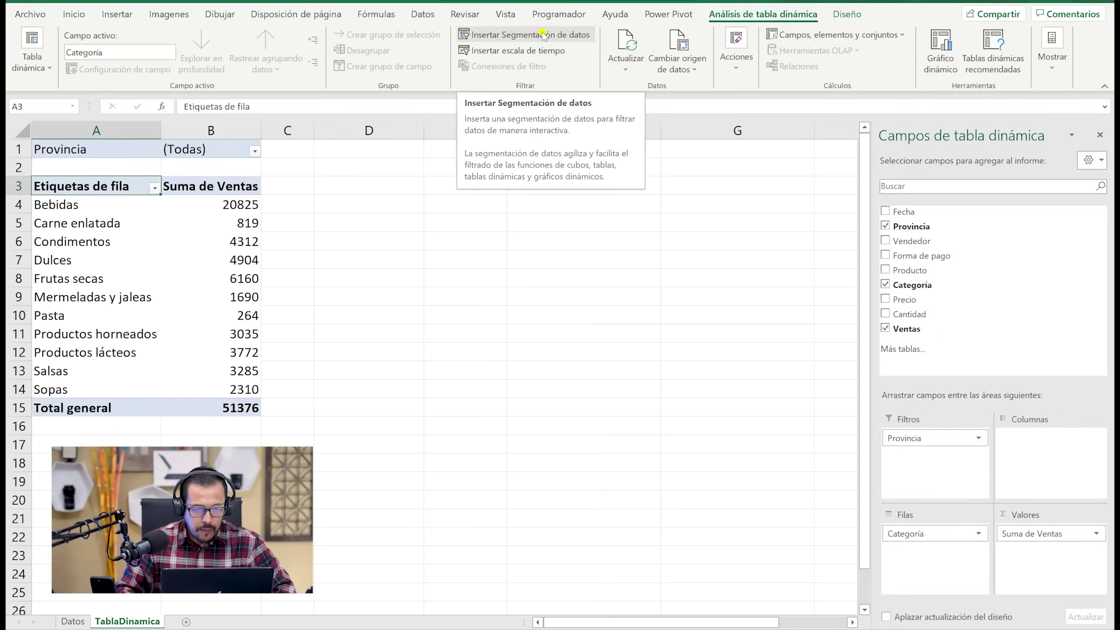
Insert slicers for the Vendedor and Categoría fields of the pivot table
left_click(518, 37)
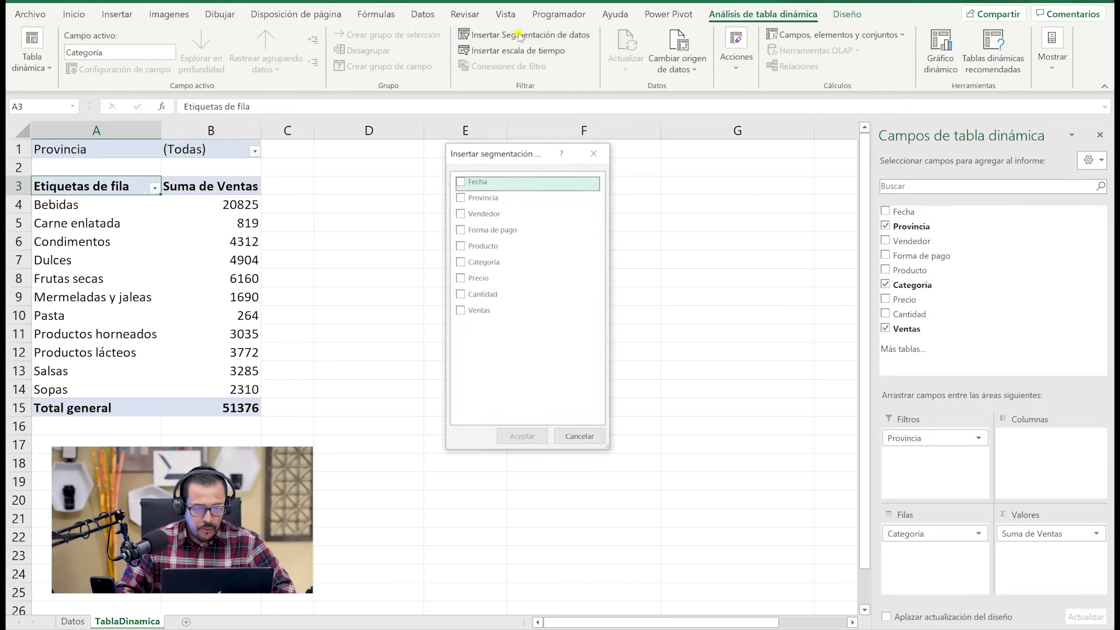
left_click_drag(508, 150, 334, 151)
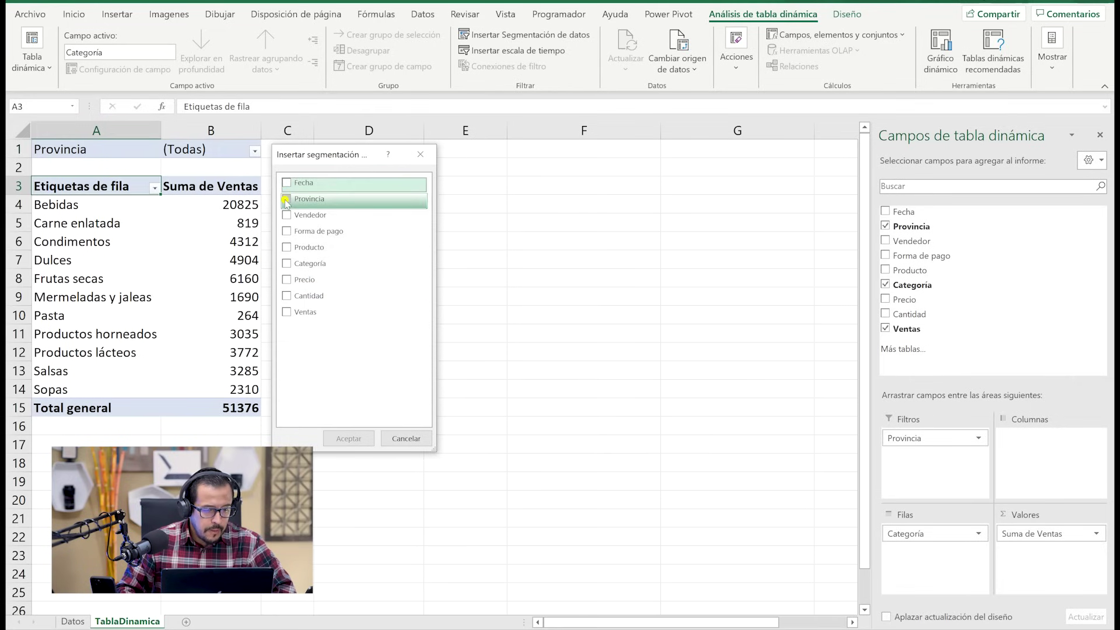
left_click(287, 264)
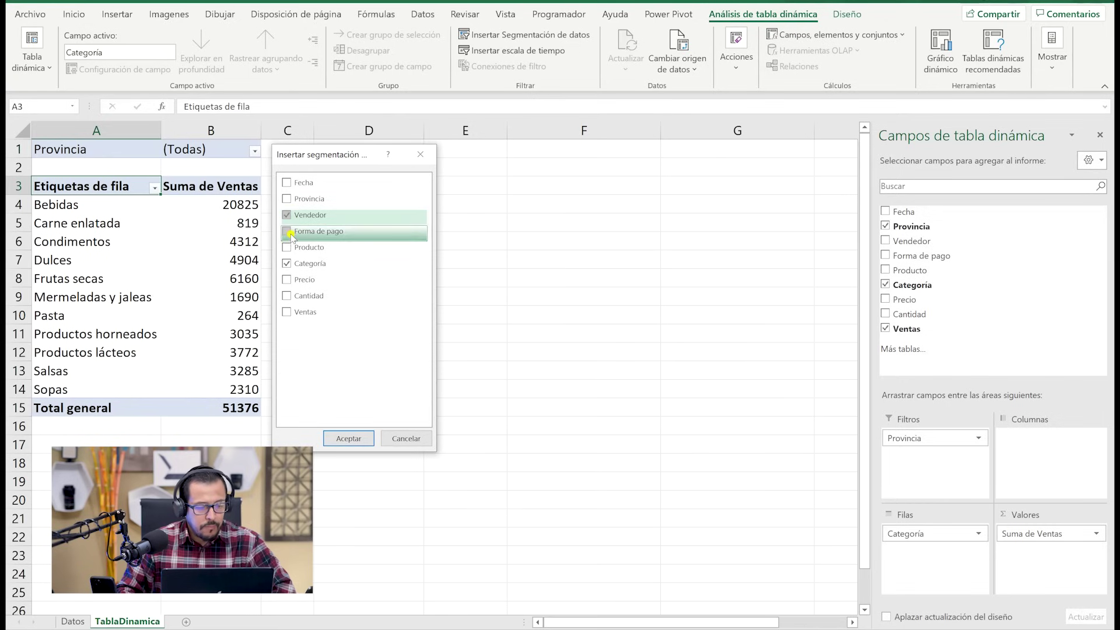
left_click(348, 438)
Place the Vendedor and Categoría slicers side by side over columns F to H and lengthen the Categoría slicer to about 9.4 cm
left_click_drag(462, 289, 770, 161)
left_click_drag(424, 238, 592, 158)
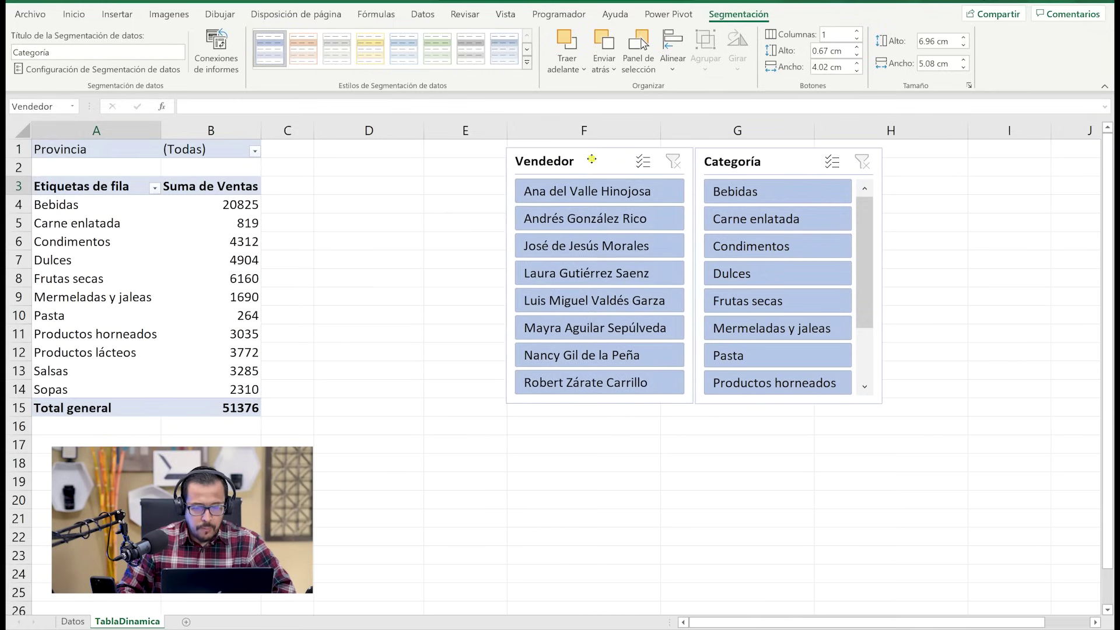
left_click(854, 400)
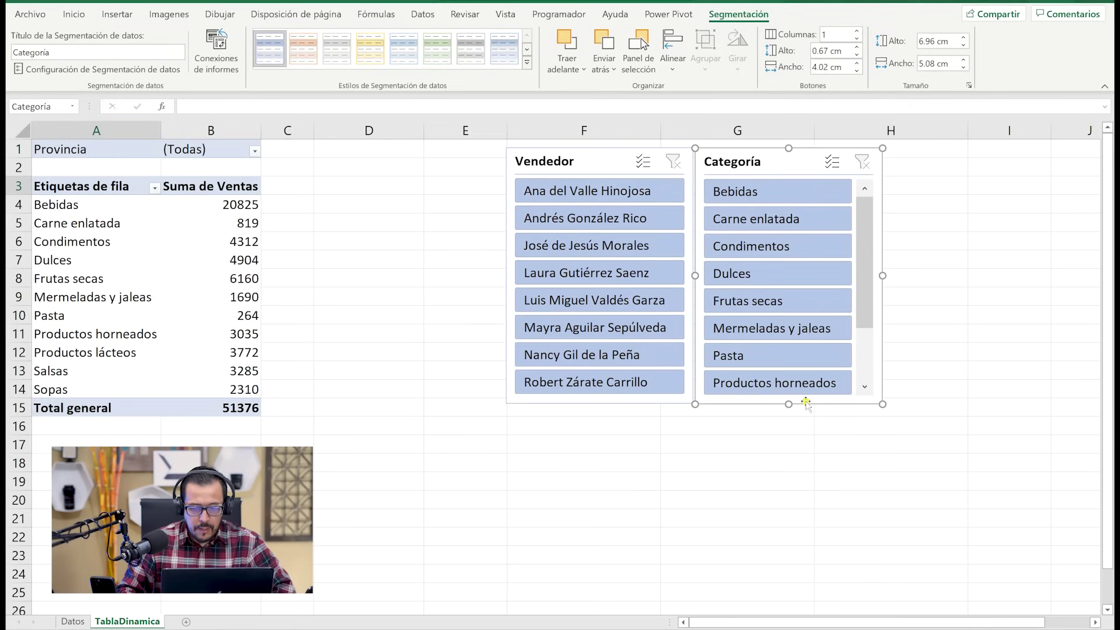
left_click_drag(789, 402, 789, 492)
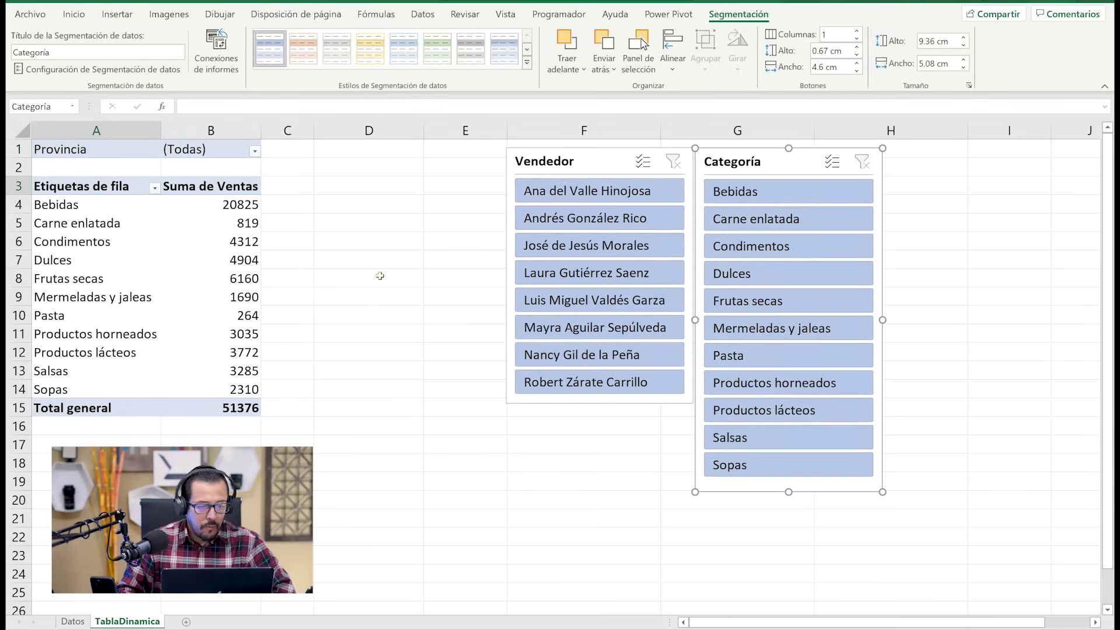
Insert a clustered column pivot chart (Columnas agrupadas) based on the sales pivot table
left_click(368, 260)
left_click(178, 223)
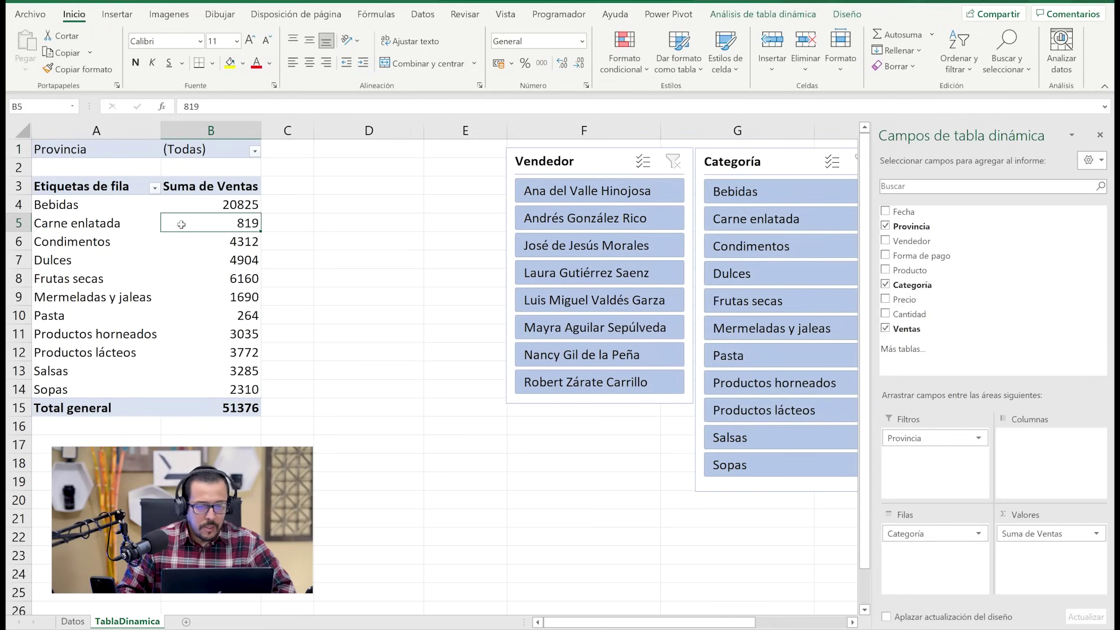
left_click(785, 14)
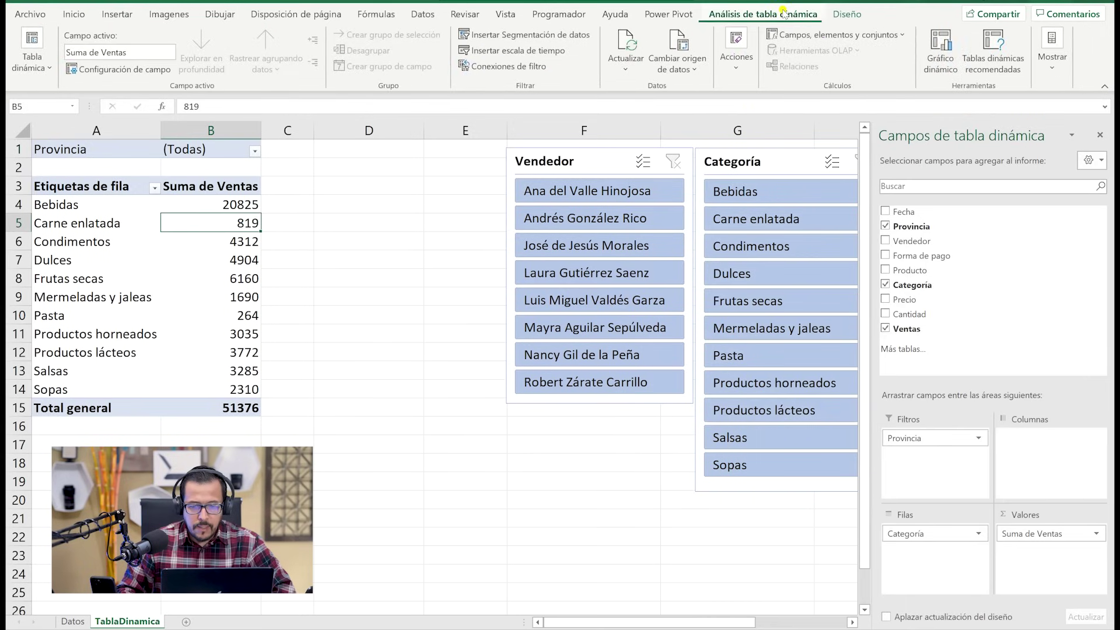
left_click(944, 59)
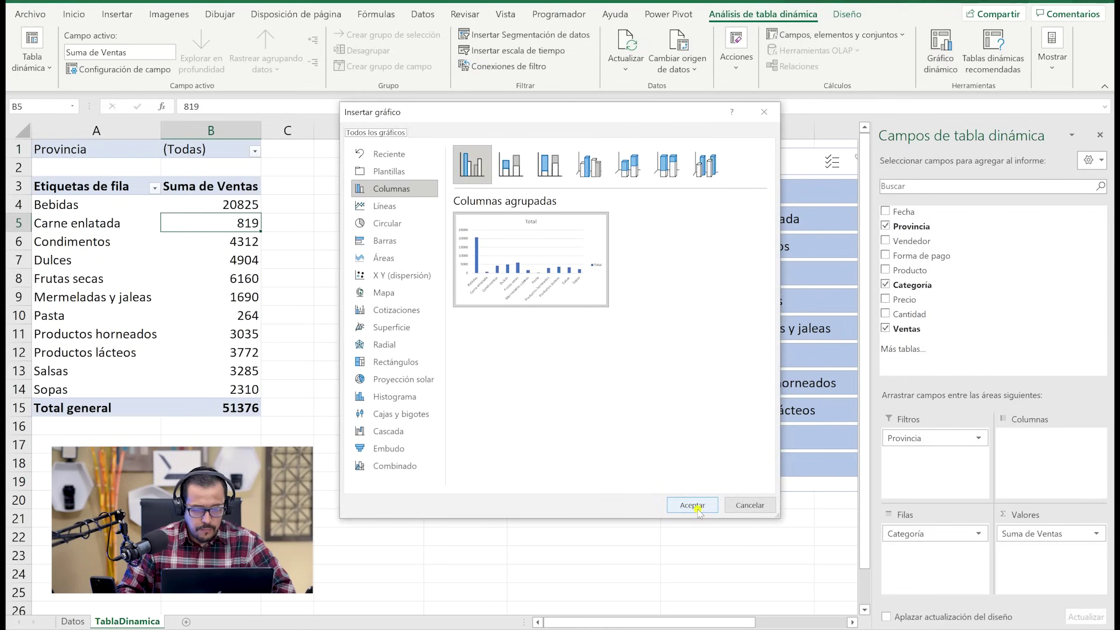
left_click(694, 511)
Place the pivot chart below the table, hide all its field buttons and narrow it to about 11.5 cm
left_click_drag(358, 282, 184, 378)
scroll(223, 357, "down", 1)
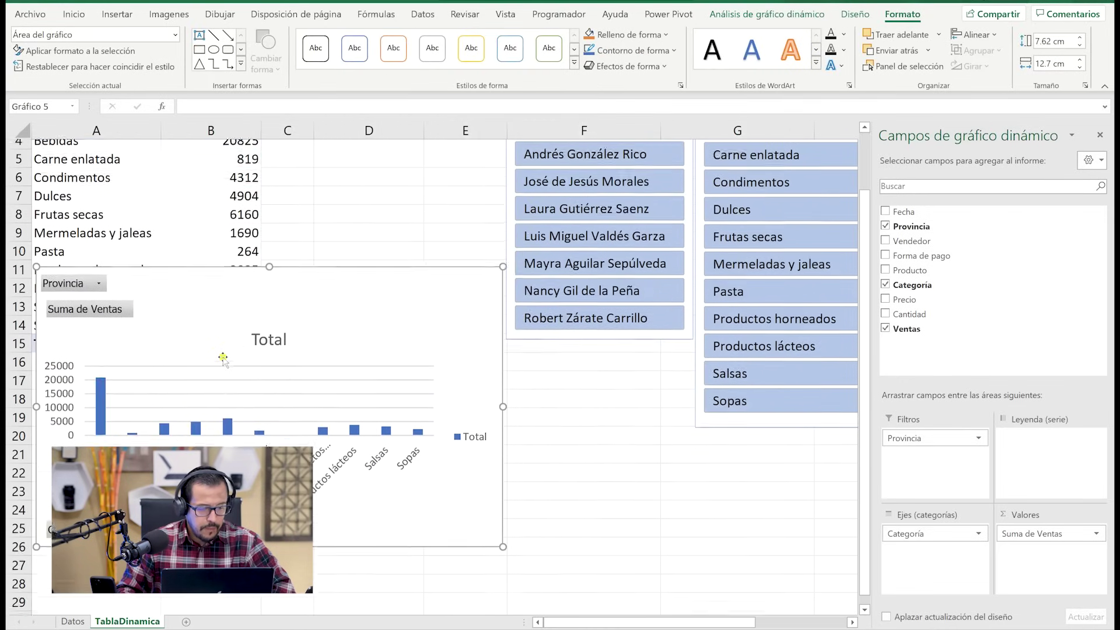
scroll(223, 357, "down", 2)
left_click_drag(422, 236, 419, 332)
right_click(107, 325)
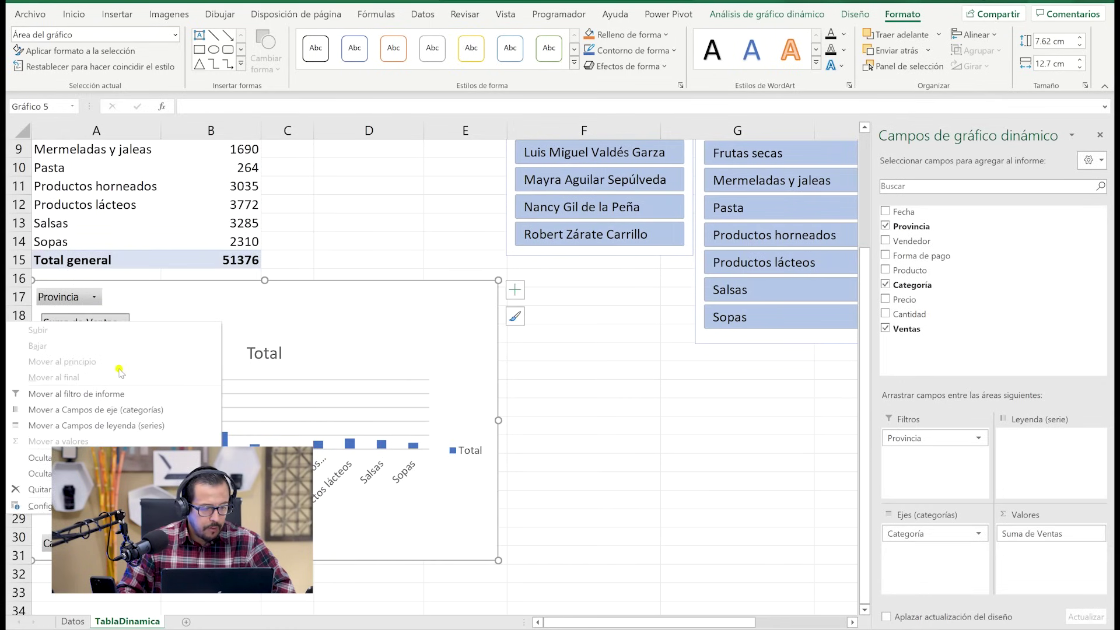
left_click(88, 473)
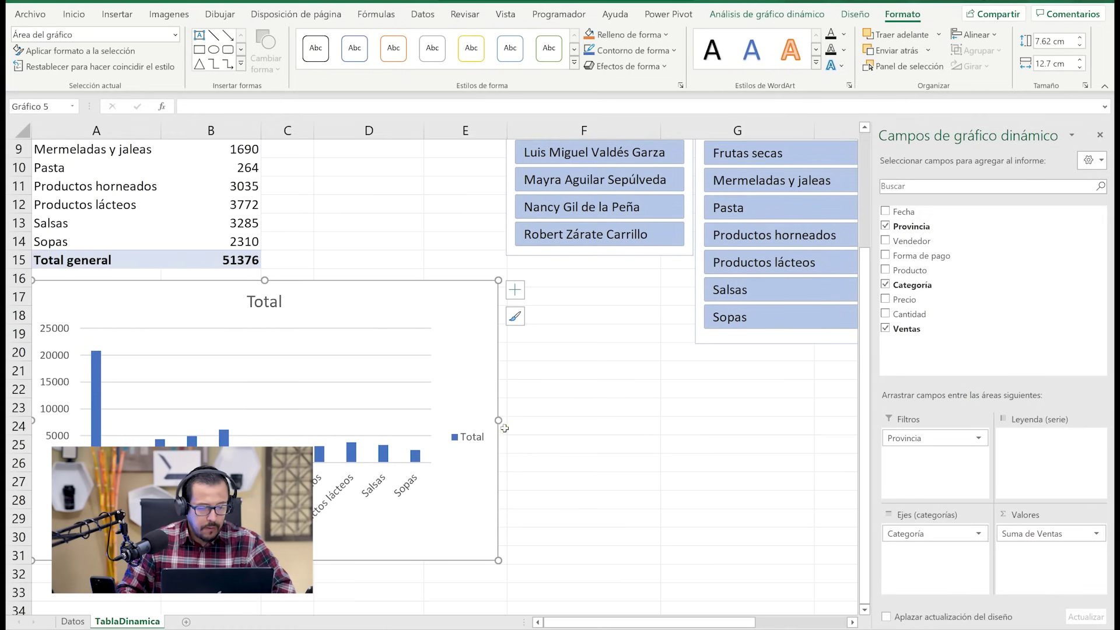
left_click_drag(499, 420, 454, 420)
Shift the Vendedor and Categoría slicers over columns G and H and move the chart up beside the pivot table
scroll(566, 387, "up", 2)
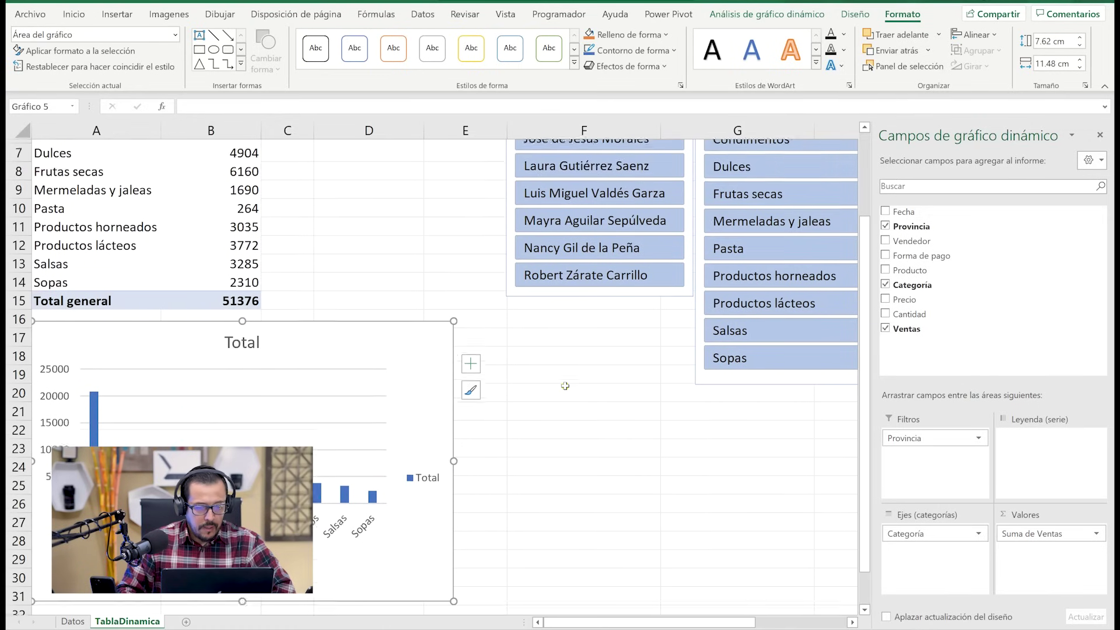
scroll(567, 385, "up", 1)
scroll(569, 383, "down", 3)
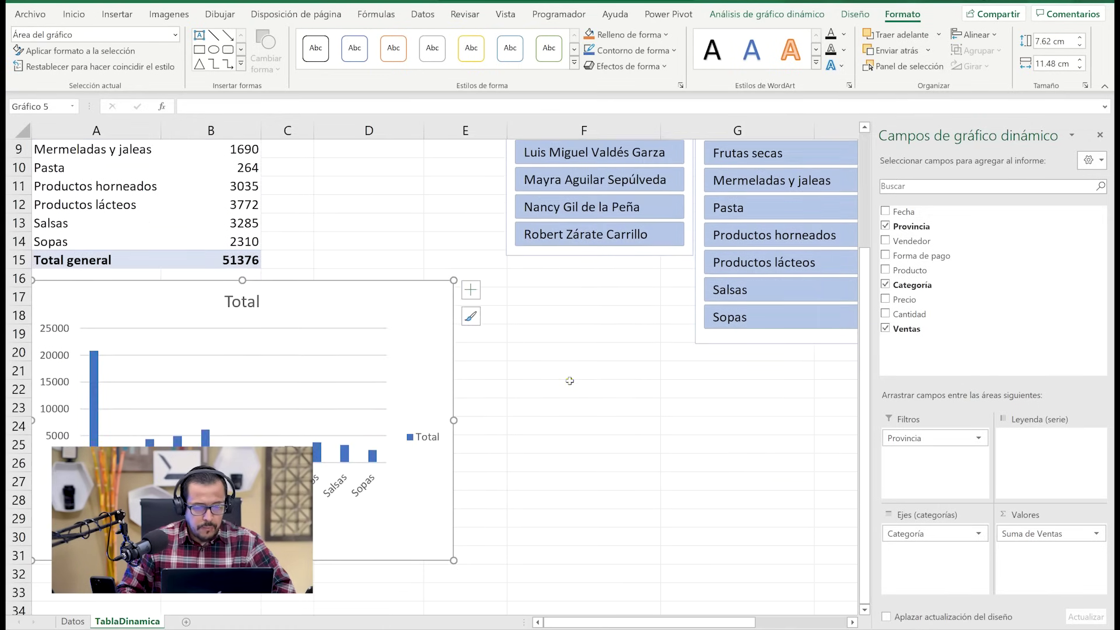
scroll(663, 315, "up", 3)
left_click(783, 548)
scroll(810, 507, "down", 3)
scroll(810, 507, "up", 3)
left_click_drag(766, 161, 885, 159)
left_click_drag(607, 158, 724, 158)
left_click_drag(330, 458, 565, 166)
left_click(721, 545)
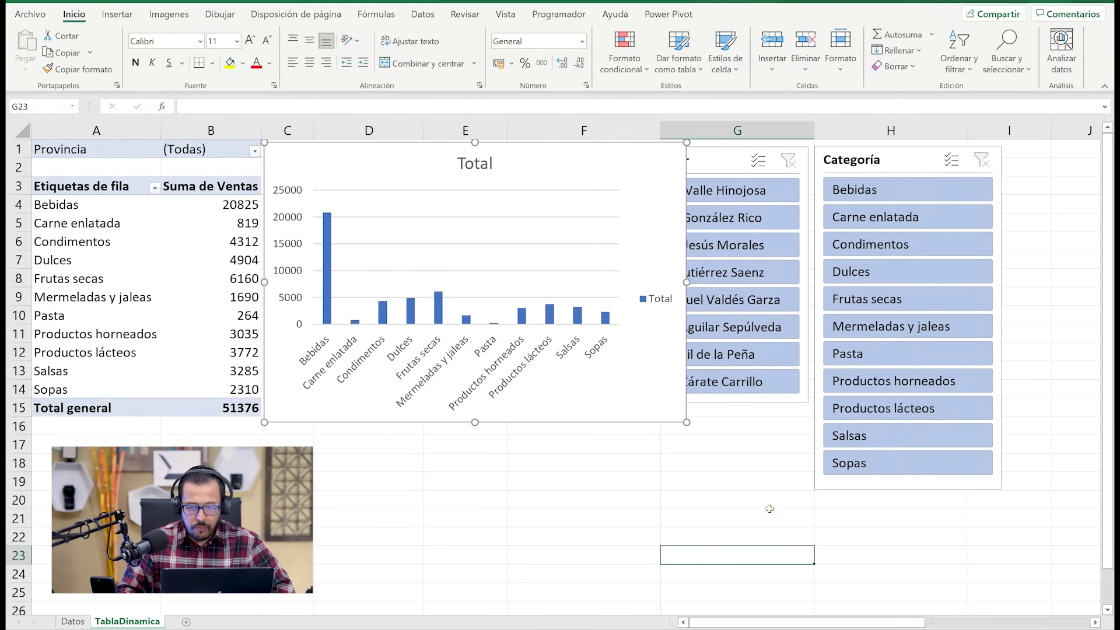
Move both slicers farther from the chart so it does not overlap them, and align the chart with the first row
left_click_drag(923, 158, 1000, 150)
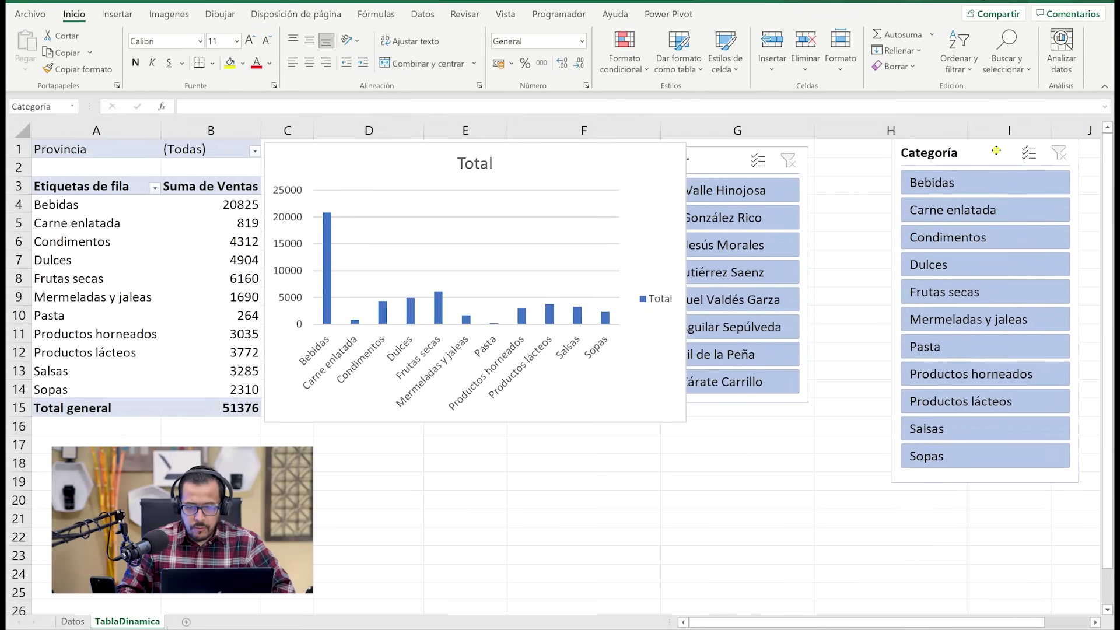
left_click_drag(727, 165, 794, 157)
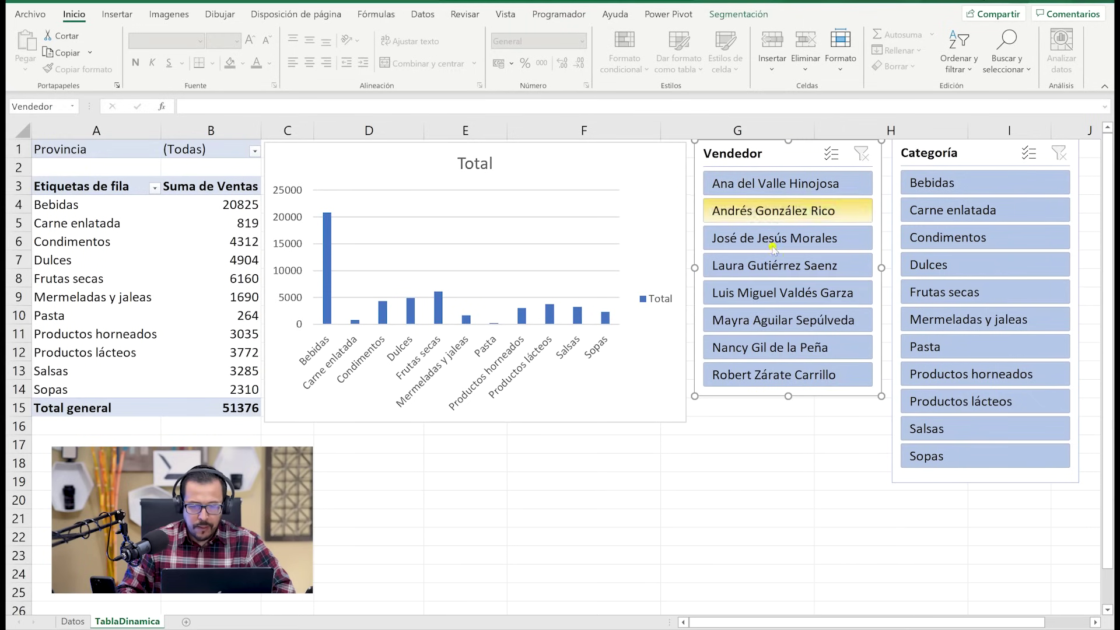
left_click_drag(632, 172, 633, 168)
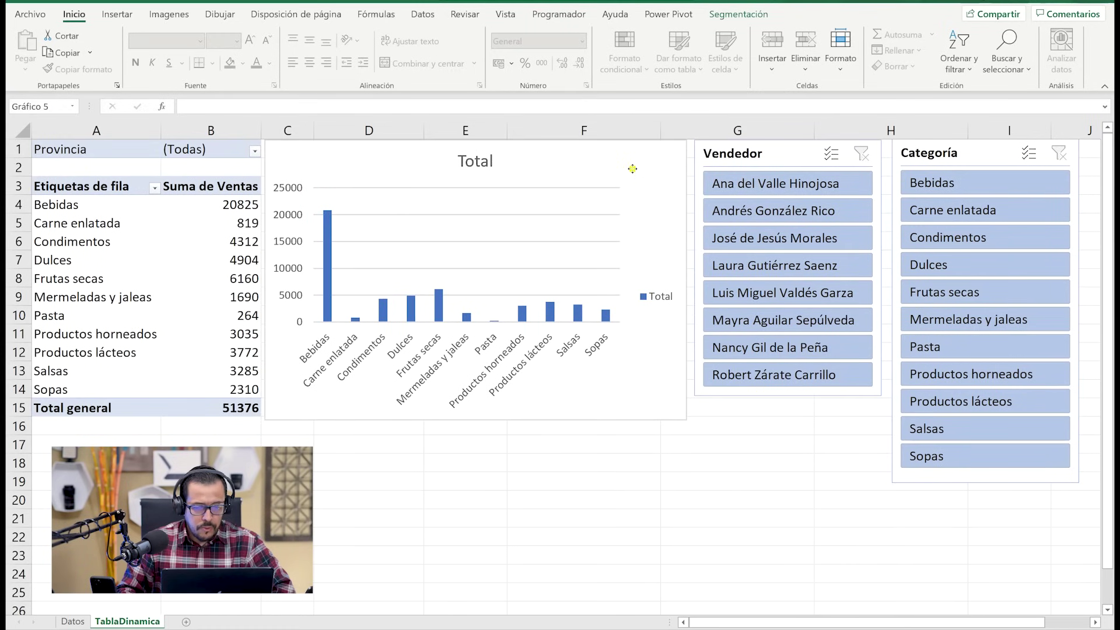
left_click(736, 552)
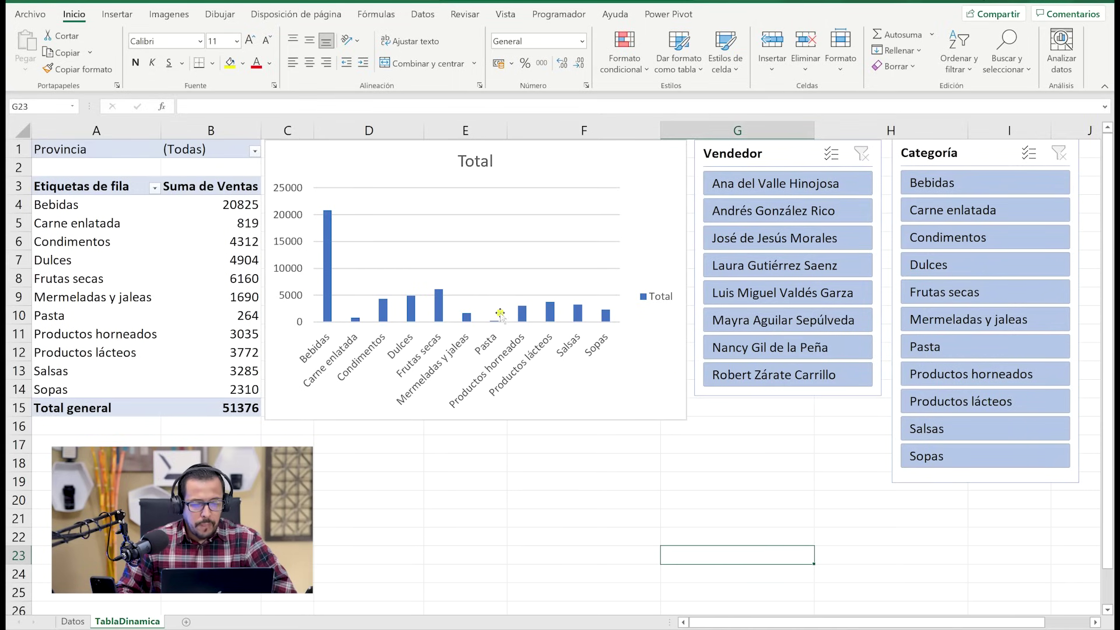
Filter the sales by the first, second and seventh sellers in turn with the Vendedor slicer, and clear its filter
left_click(803, 184)
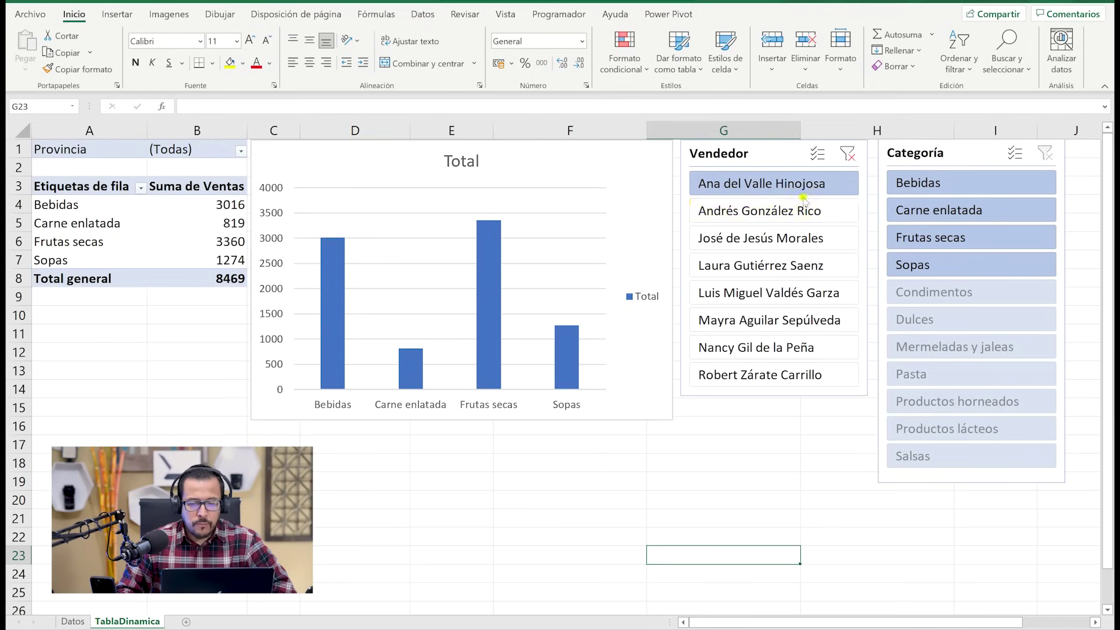
left_click(747, 211)
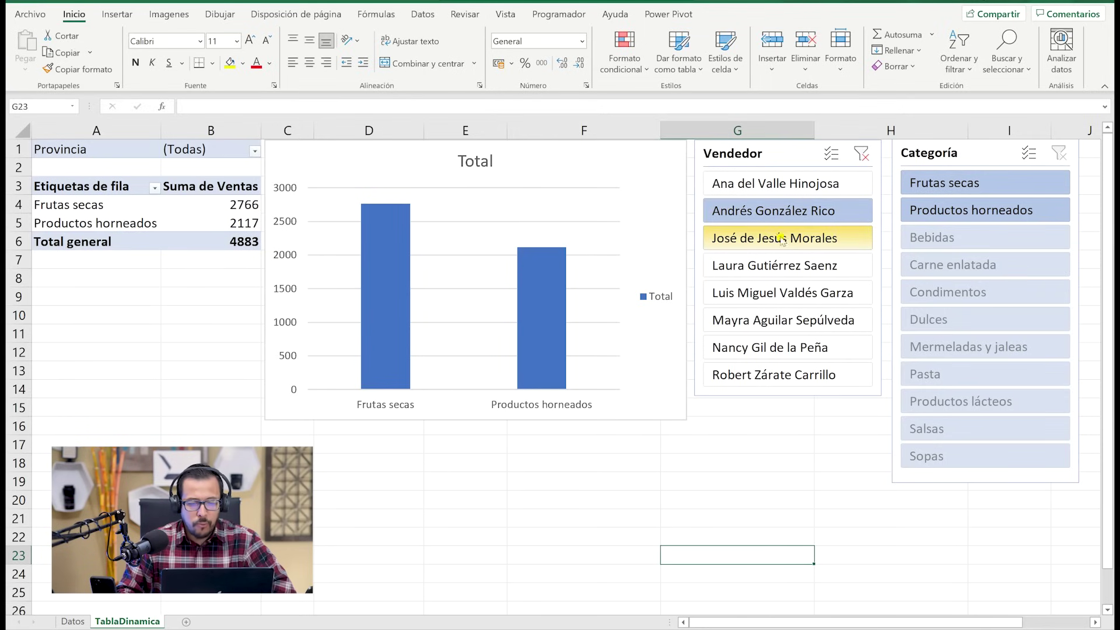
left_click(766, 352)
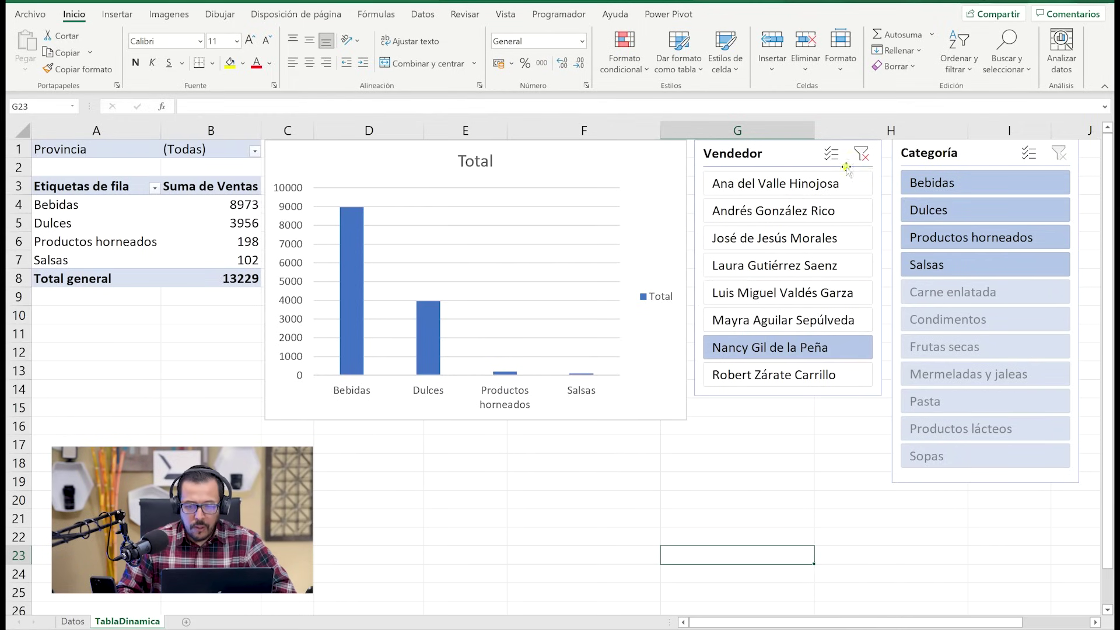
left_click(861, 154)
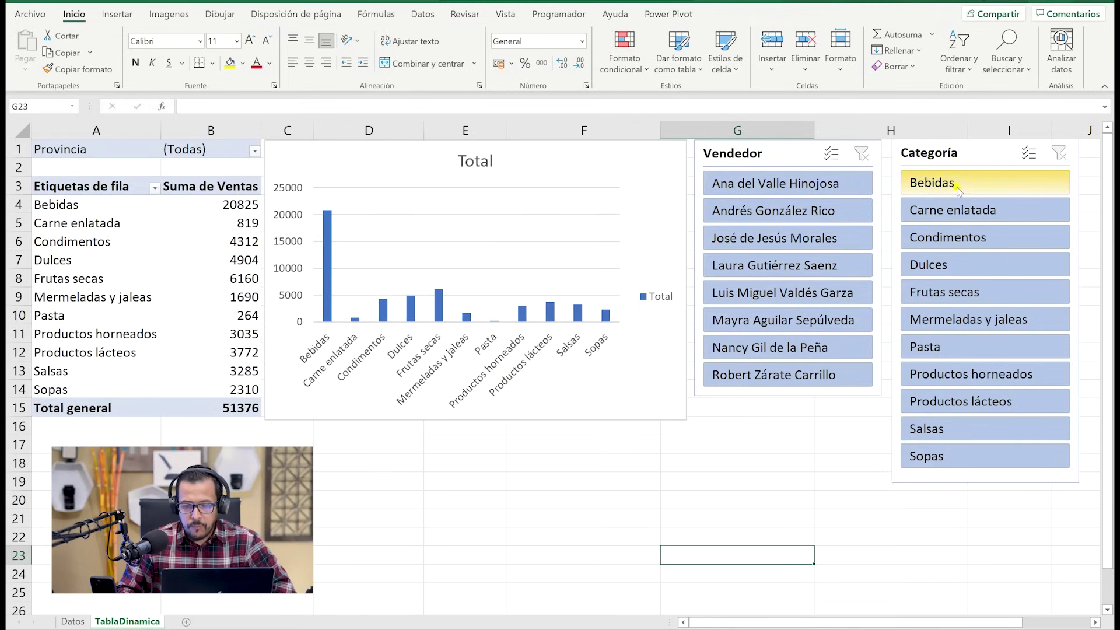
Filter the sales to Bebidas, Pasta and Salsas using multiple selection in the Categoría slicer
left_click(984, 185)
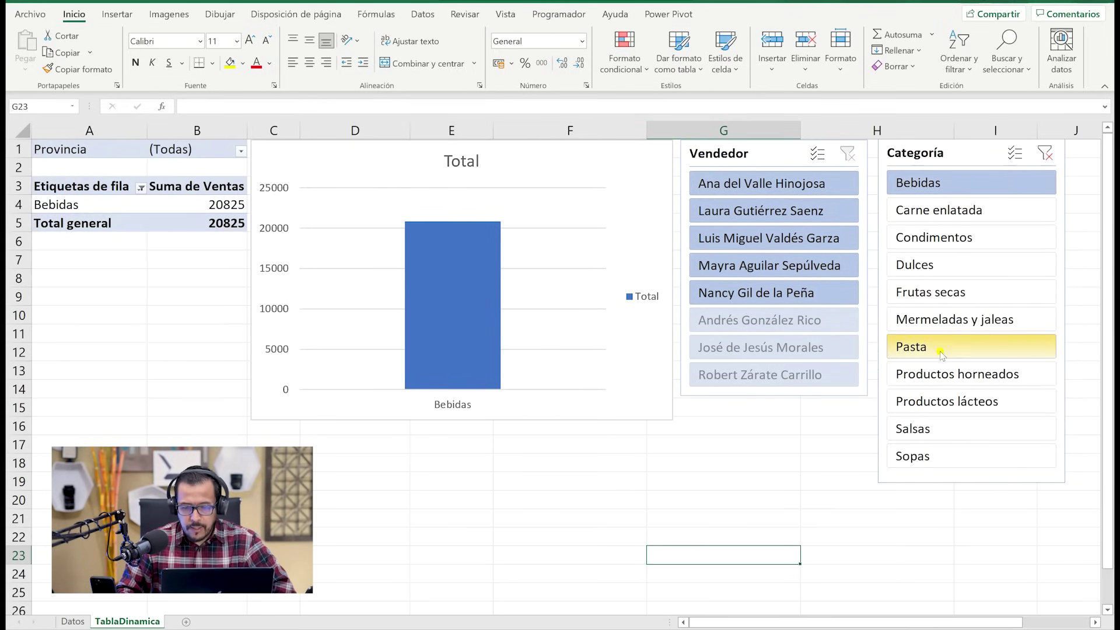
left_click(1015, 154)
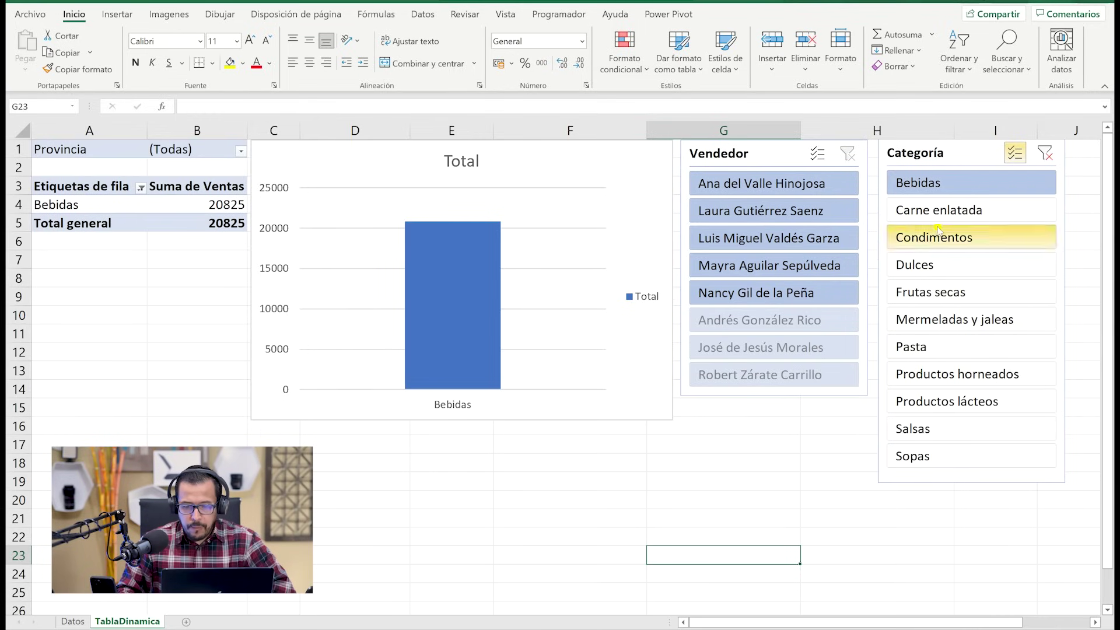
left_click(933, 347)
left_click(943, 429)
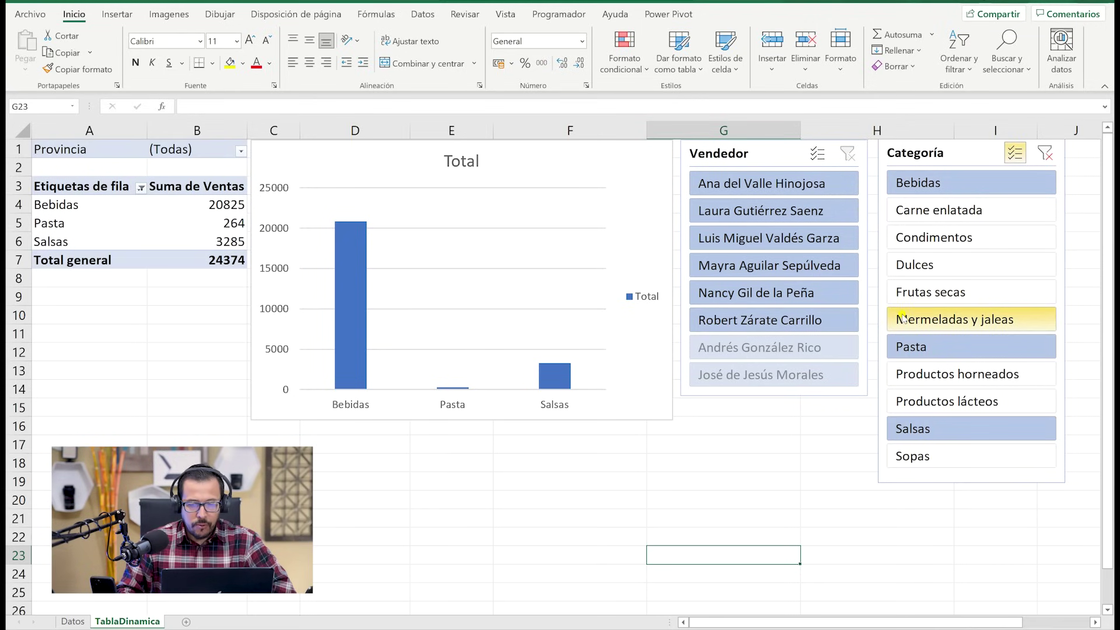
Delete the Vendedor and Categoría slicers from the worksheet
left_click(858, 152)
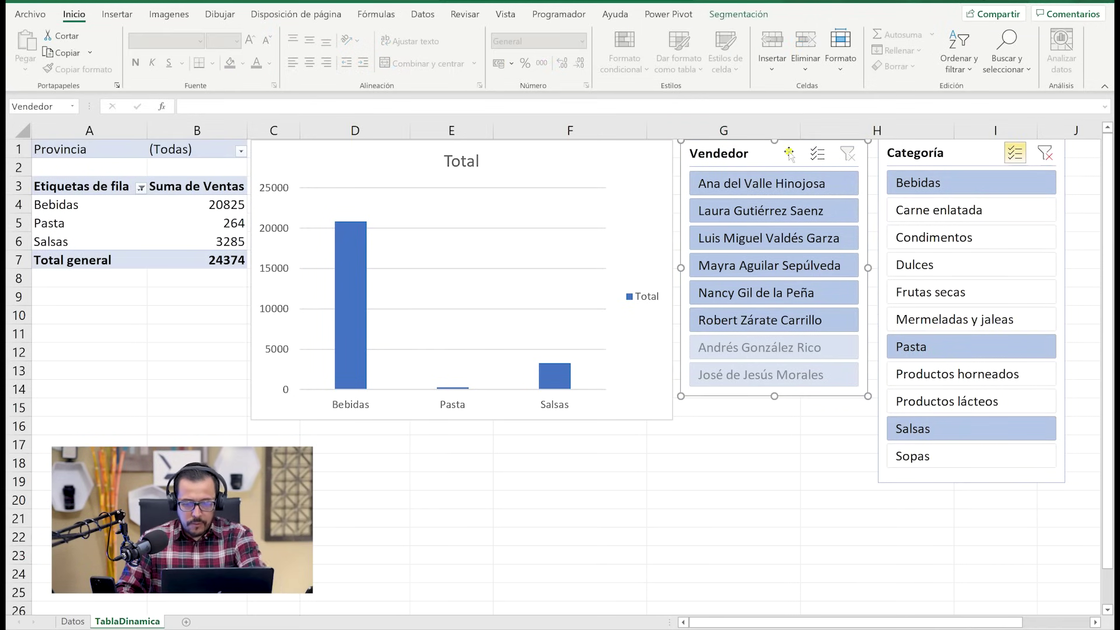
key("Delete")
left_click(957, 158)
key("Delete")
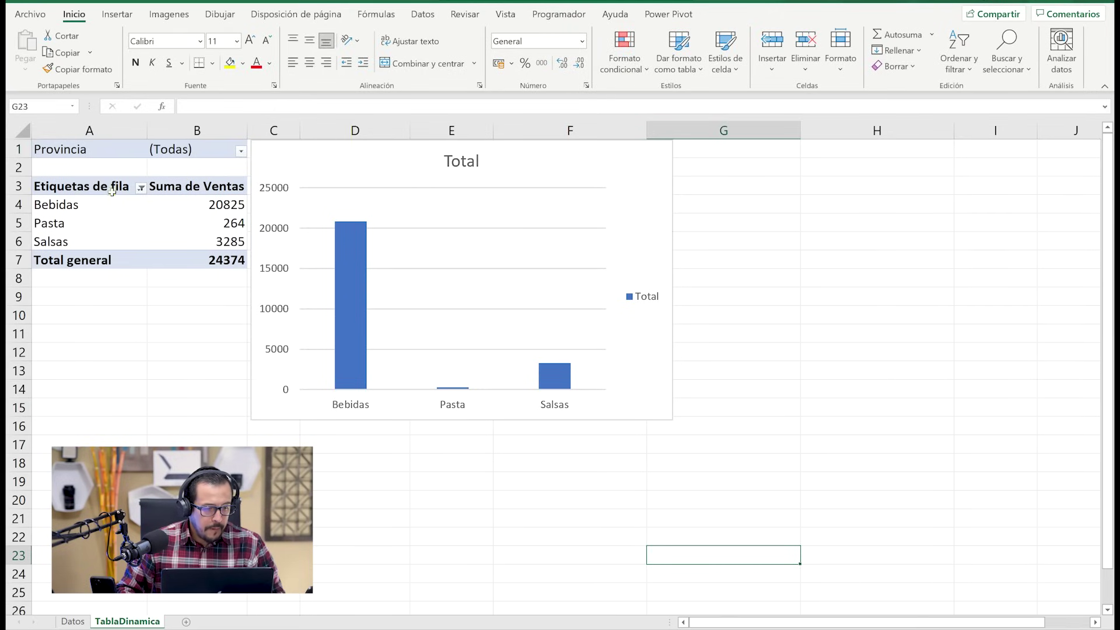
Select all categories again in the pivot table's row labels filter
left_click(144, 188)
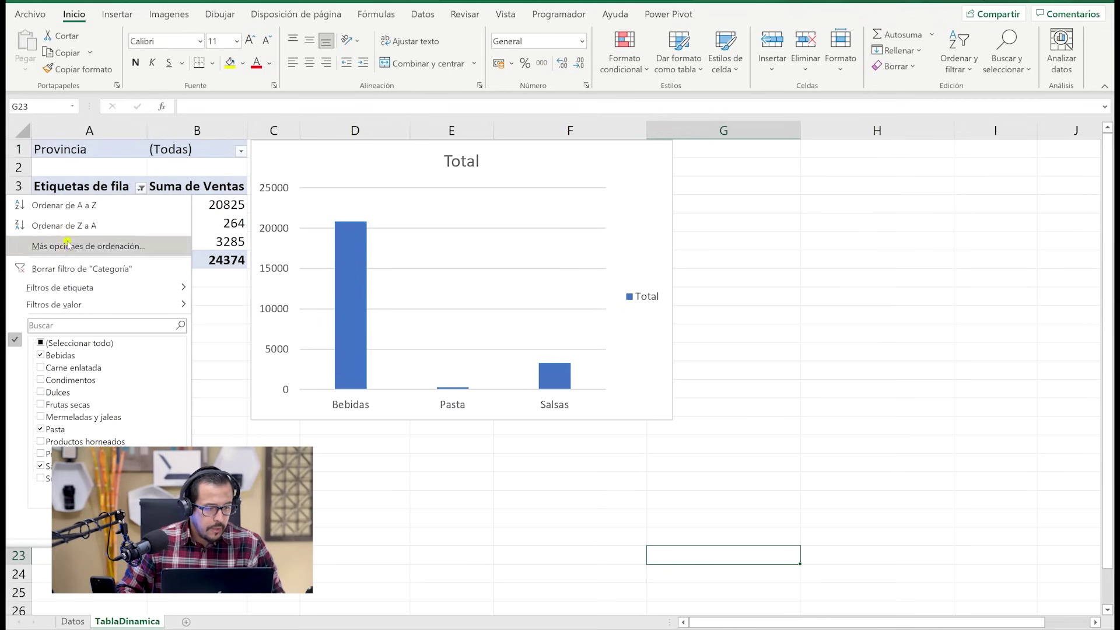
left_click(43, 343)
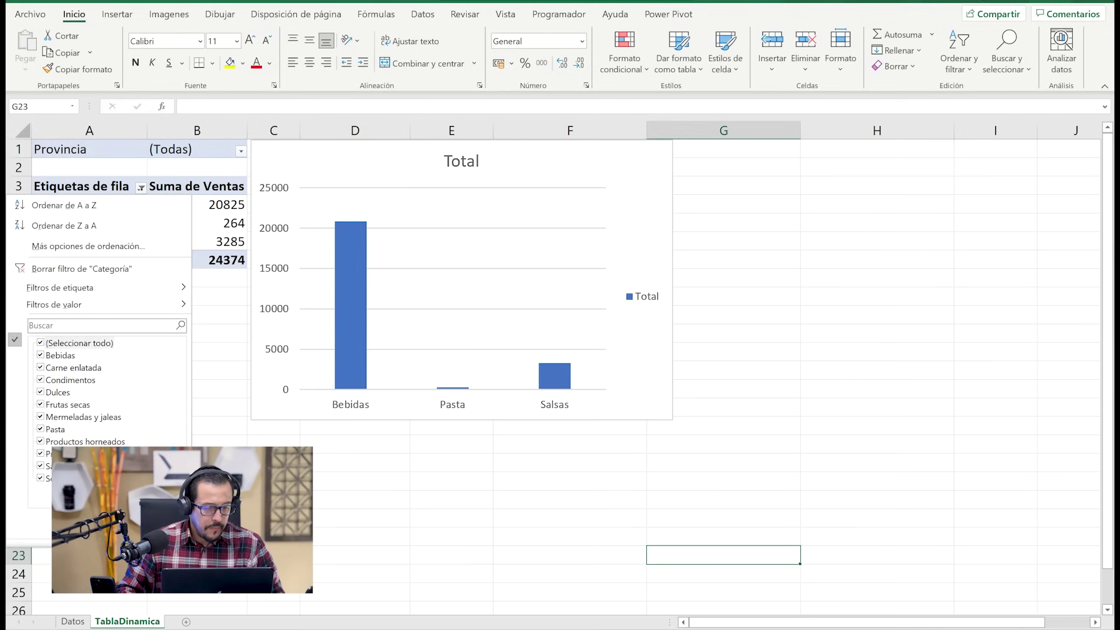
left_click(120, 528)
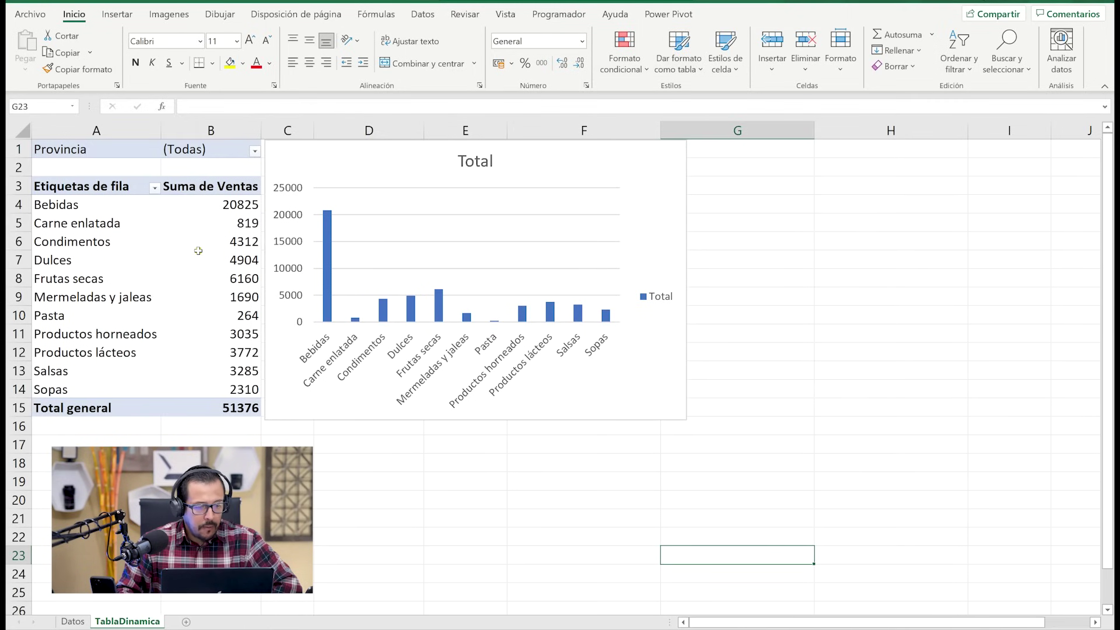
Insert a timeline for the Fecha field of the pivot table
left_click(226, 240)
left_click(752, 16)
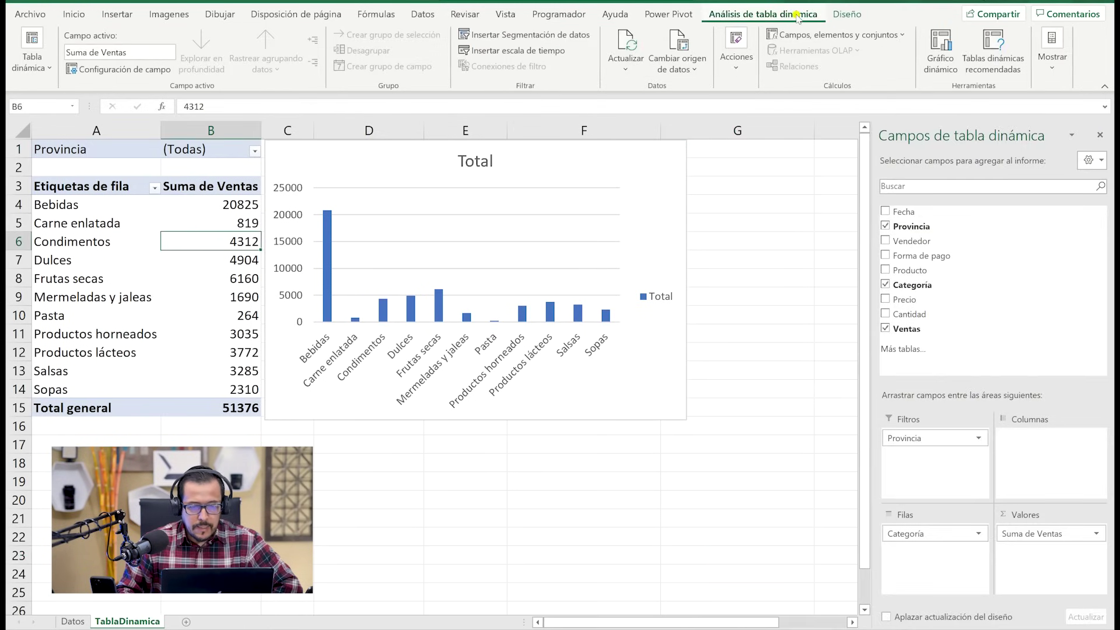
left_click(494, 52)
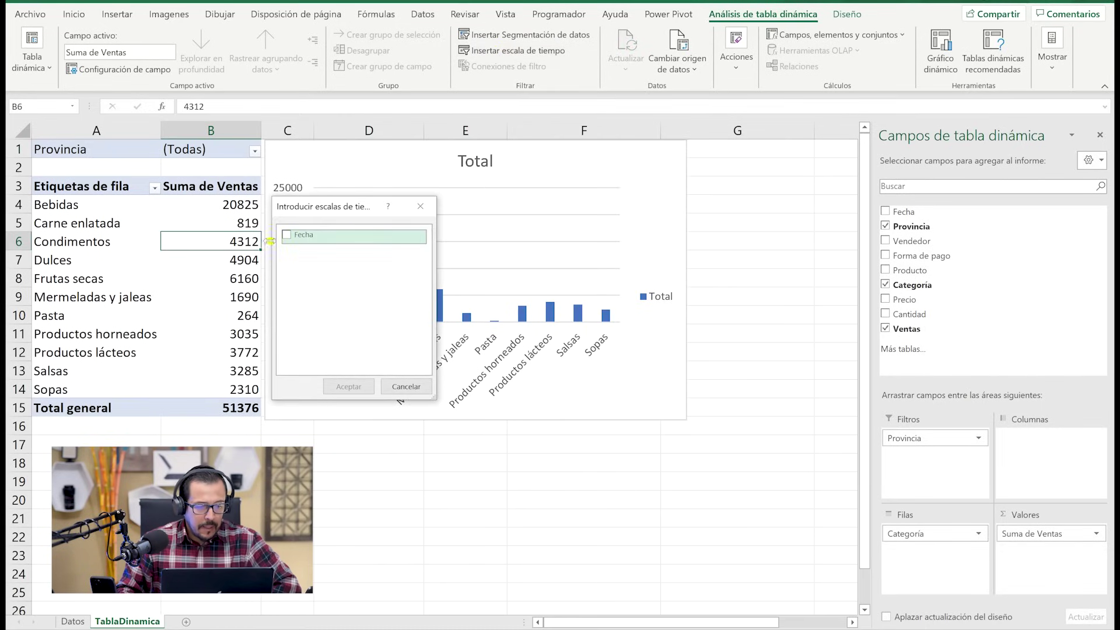
left_click(288, 236)
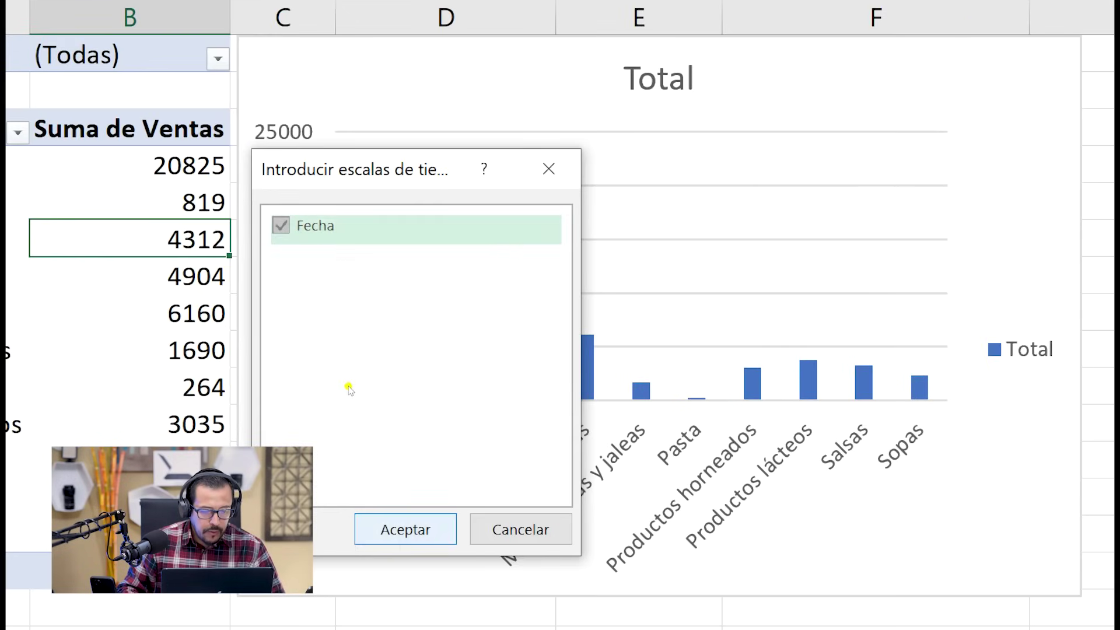
key("Return")
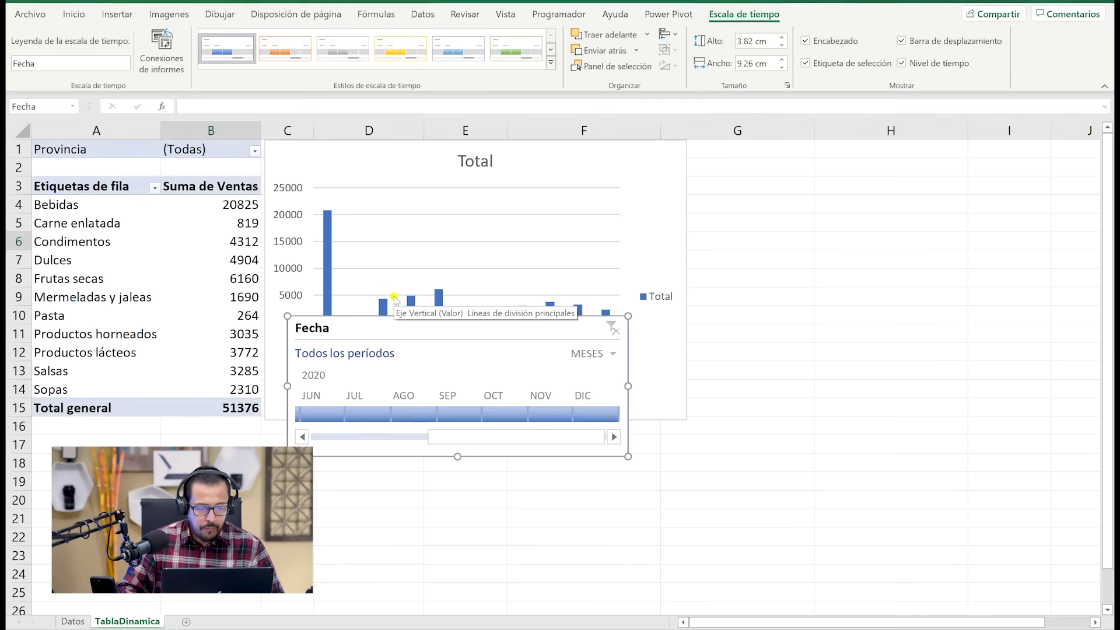
Place the Fecha timeline directly under the chart and widen it to about 11.4 cm to match the chart
left_click_drag(543, 412, 553, 522)
left_click_drag(422, 382, 486, 479)
left_click_drag(604, 494, 685, 494)
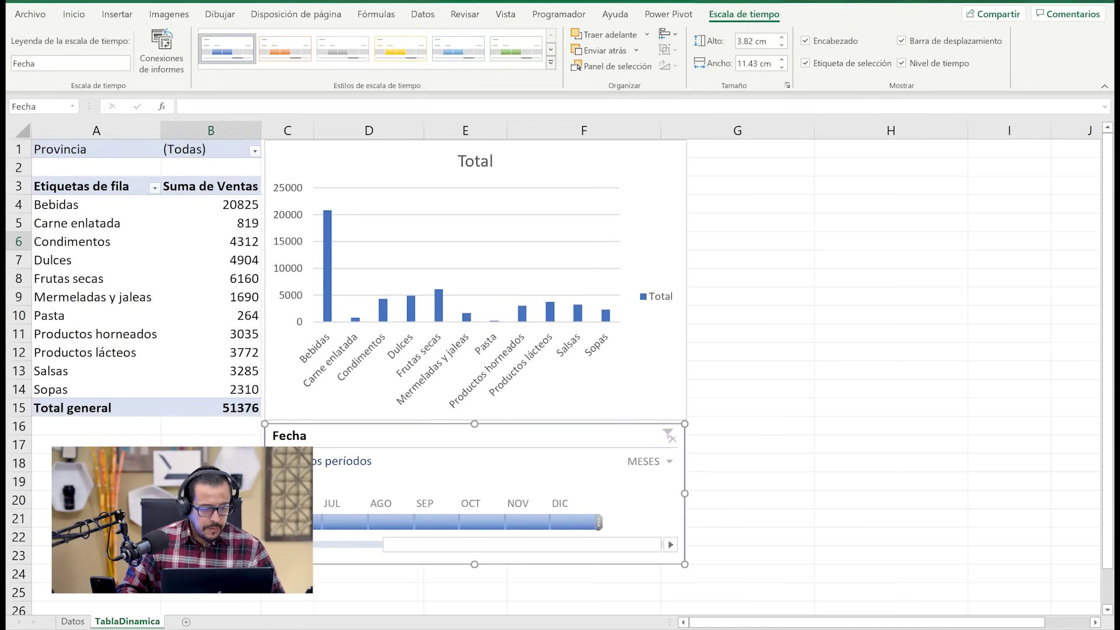
Examine the dates in the Fecha column of the Datos sheet
left_click(60, 625)
left_click(58, 171)
left_click(59, 158)
left_click(64, 258)
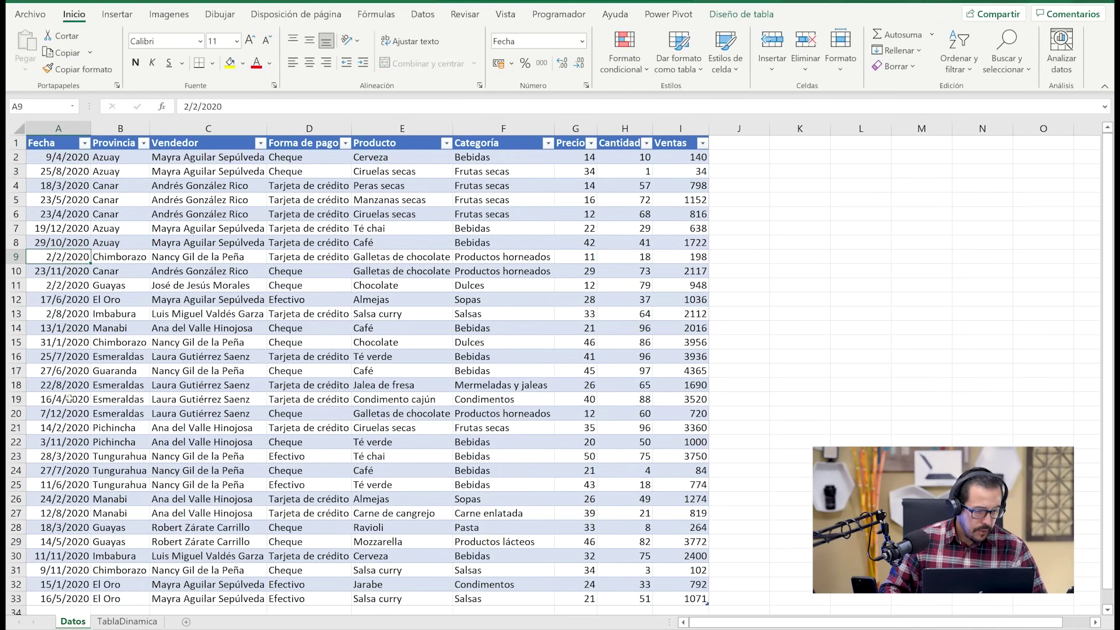
scroll(70, 530, "down", 1)
scroll(64, 522, "up", 1)
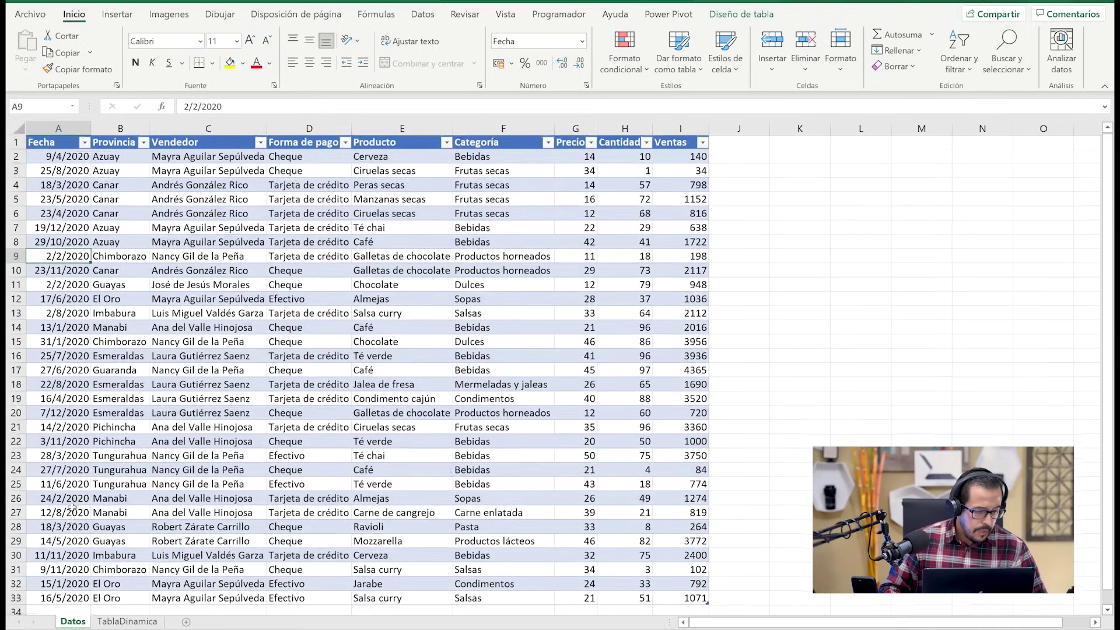
left_click(61, 324)
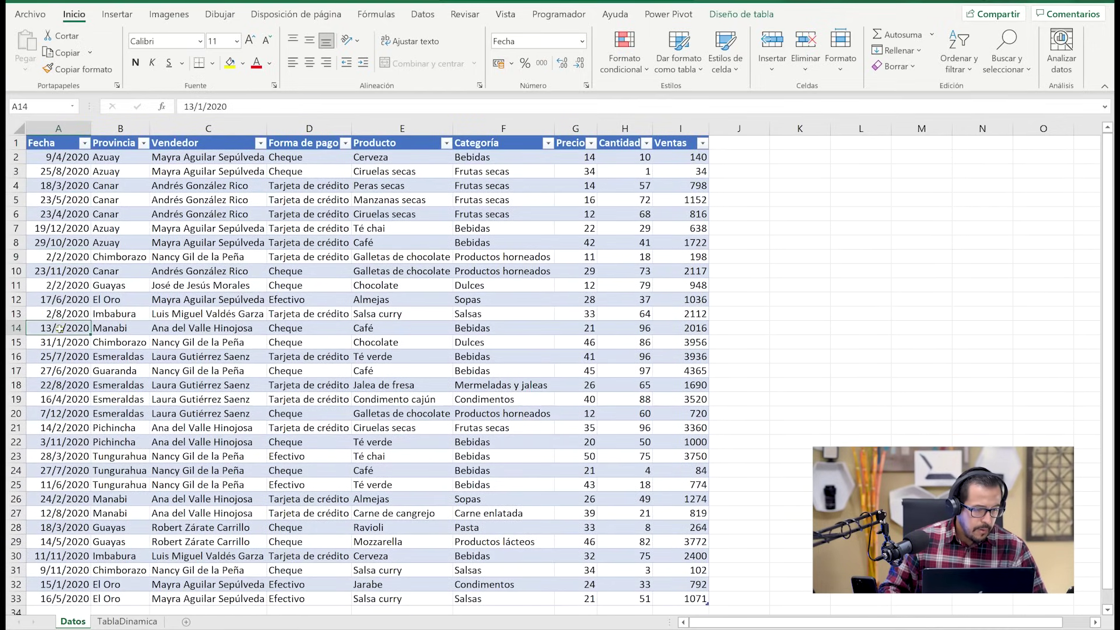
left_click(59, 414)
Return to the TablaDinamica sheet and widen the Fecha timeline until the months from ENE to DIC all fit
left_click(128, 621)
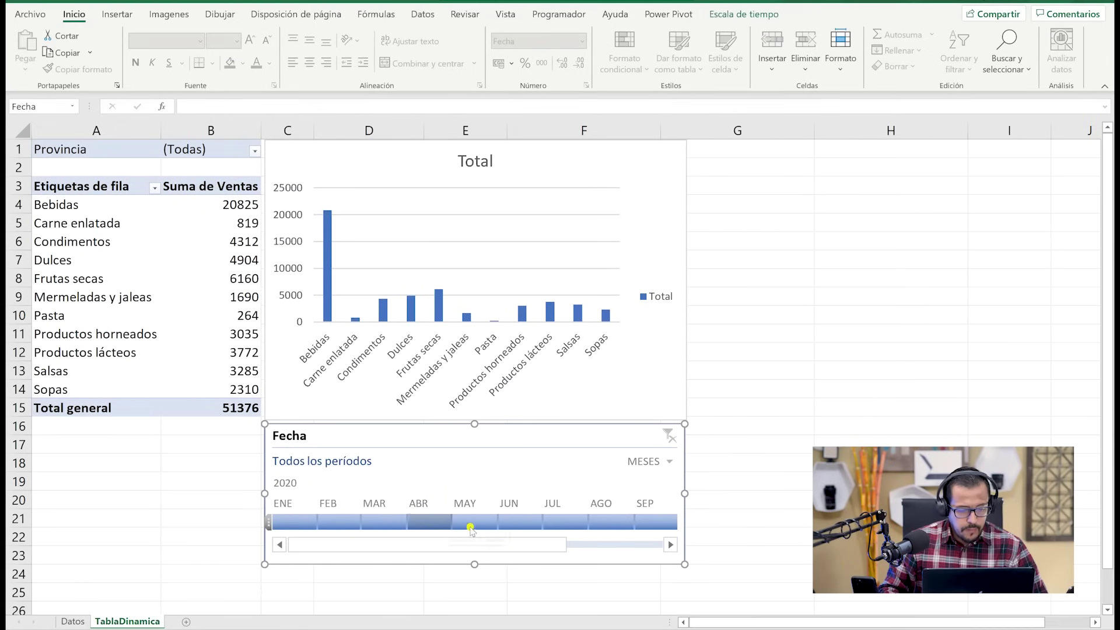
left_click_drag(691, 490, 810, 496)
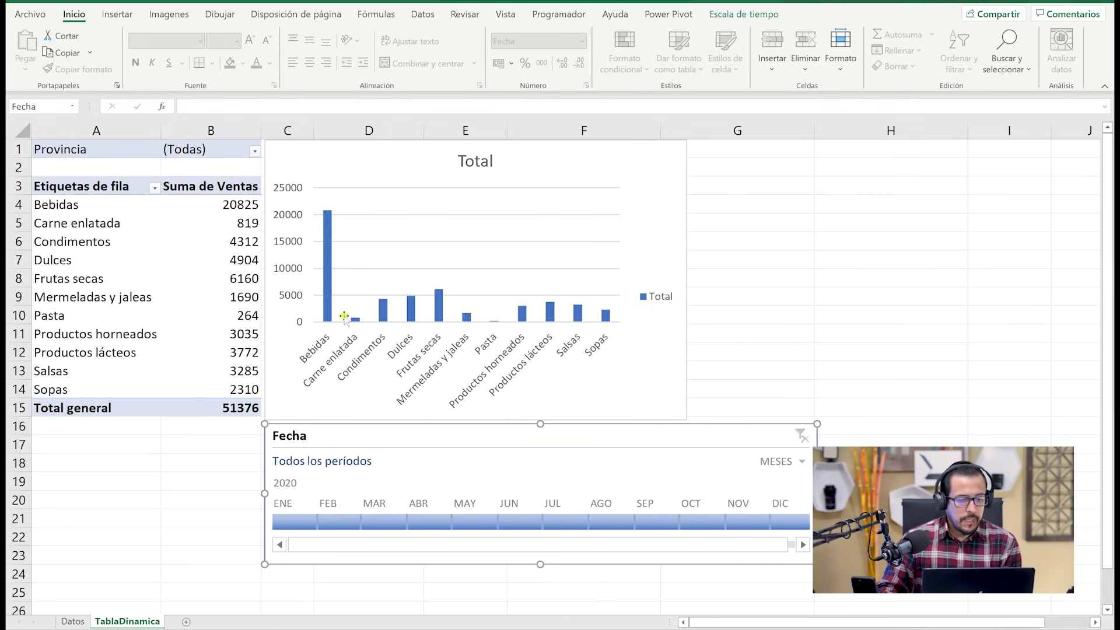
Filter the sales on the Fecha timeline to ENE–MAR, ABR–JUN and JUL–SEP 2020 in turn, followed by the half-years ENE–JUN and JUL–DIC
left_click_drag(295, 523, 380, 525)
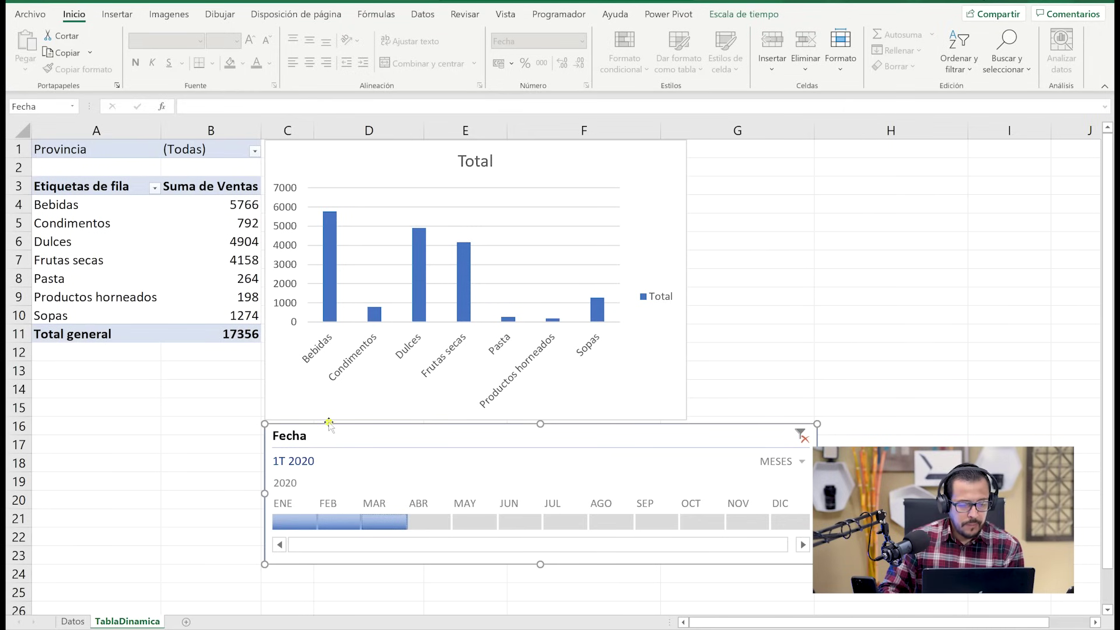
left_click_drag(432, 527, 516, 520)
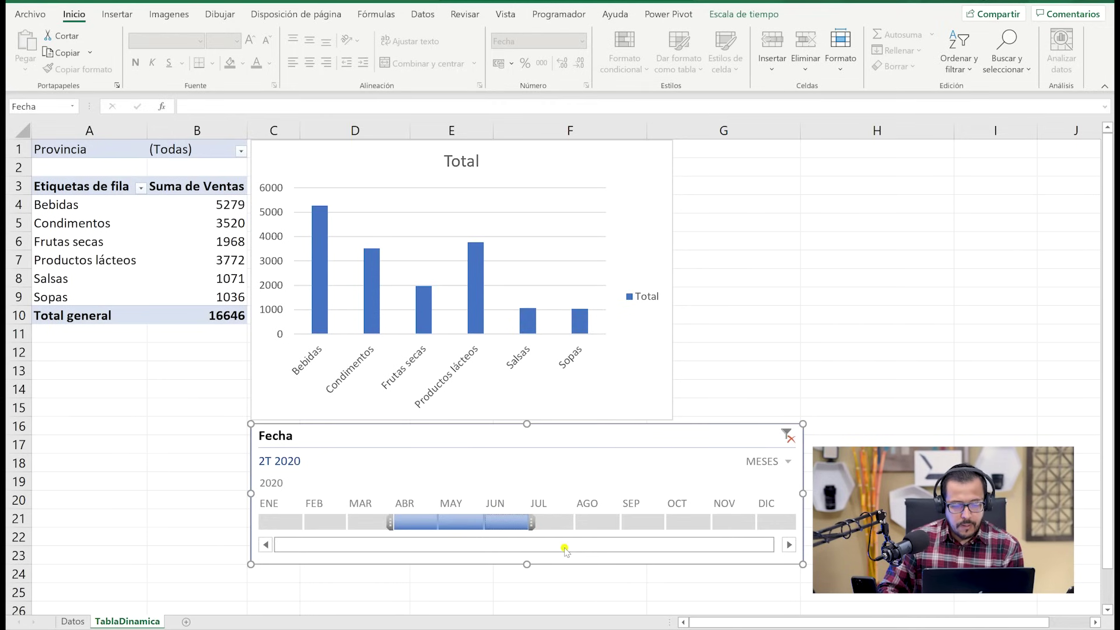
left_click_drag(561, 523, 638, 525)
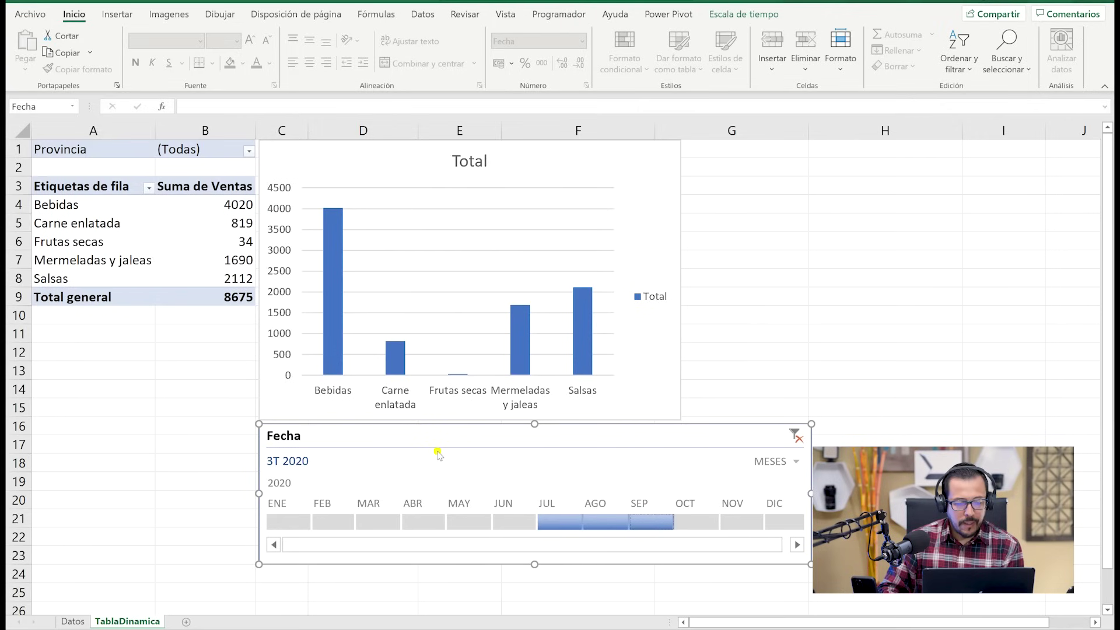
left_click_drag(297, 521, 511, 531)
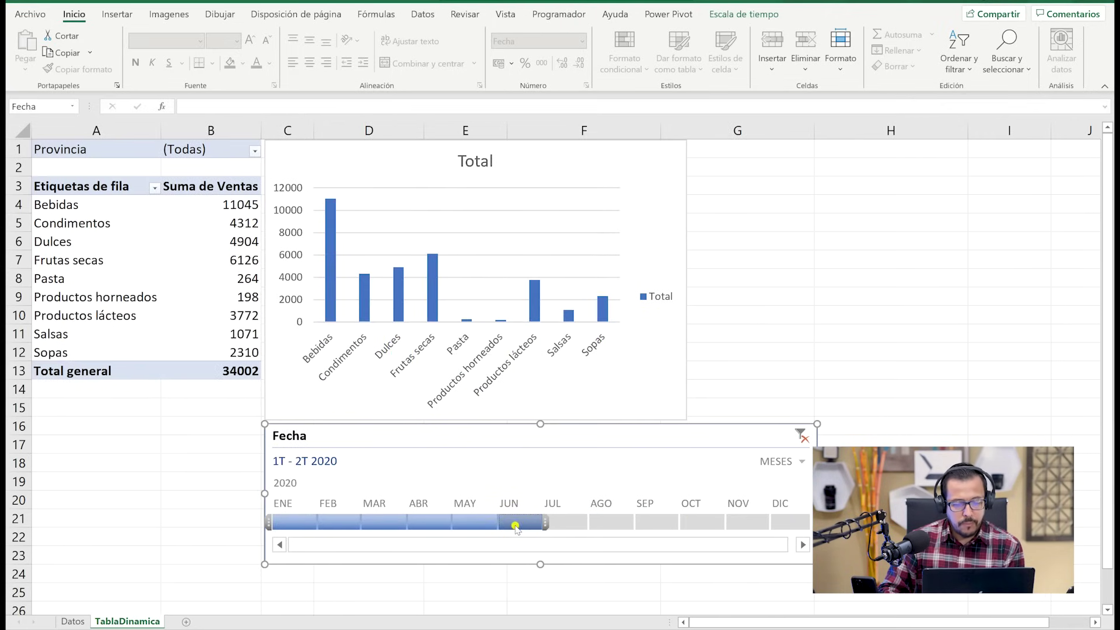
left_click_drag(571, 522, 801, 526)
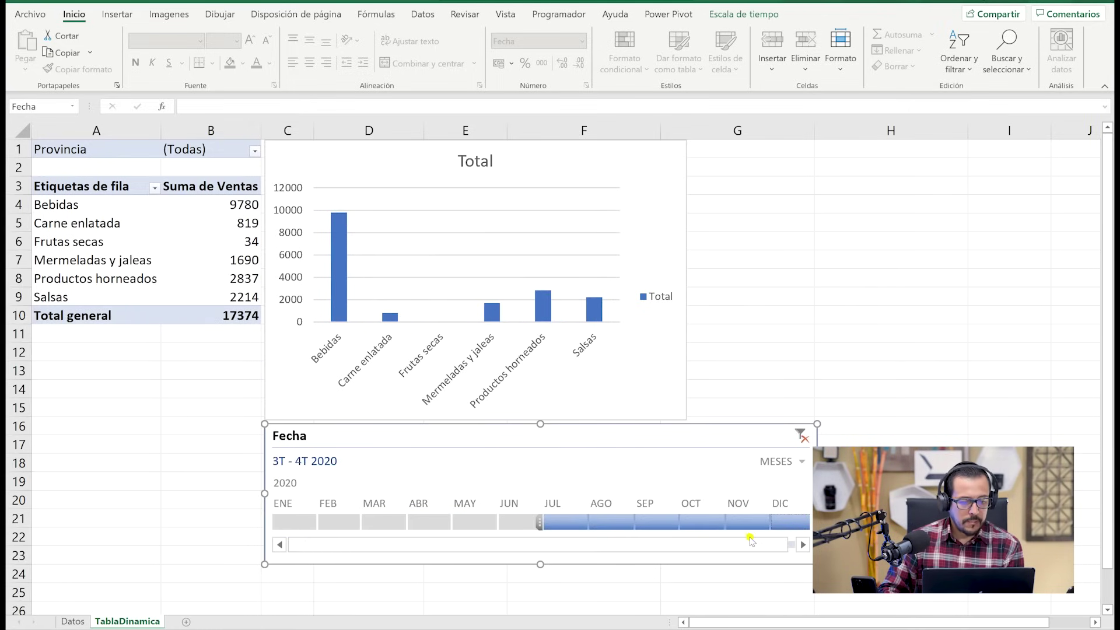
Filter the sales to single months of 2020 on the Fecha timeline, choosing DIC, JUN and finally ENE
left_click(789, 520)
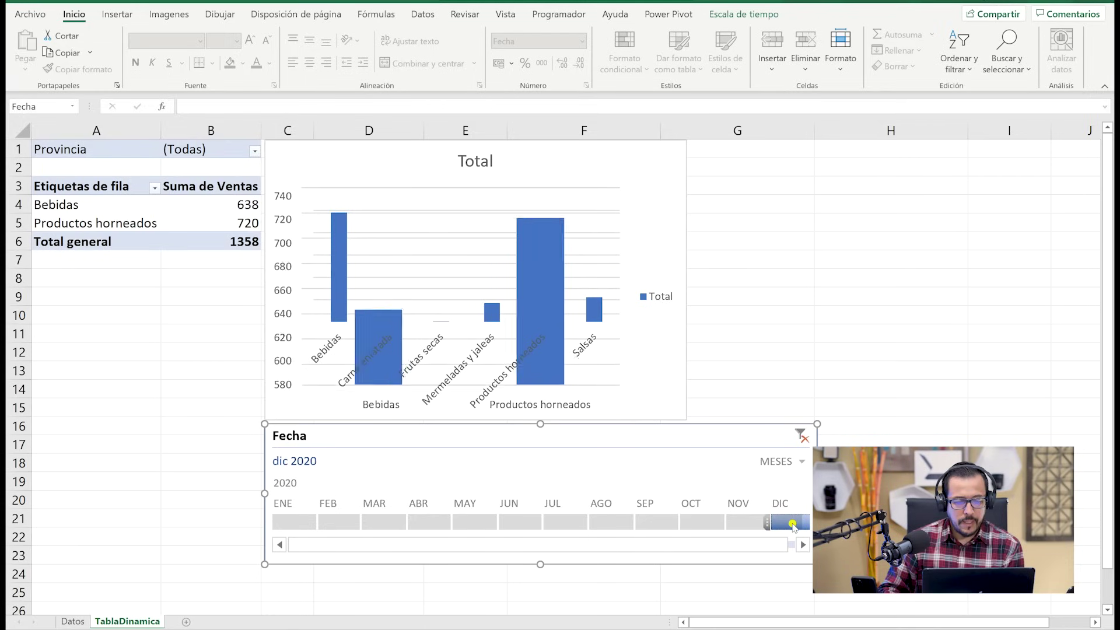
left_click(529, 522)
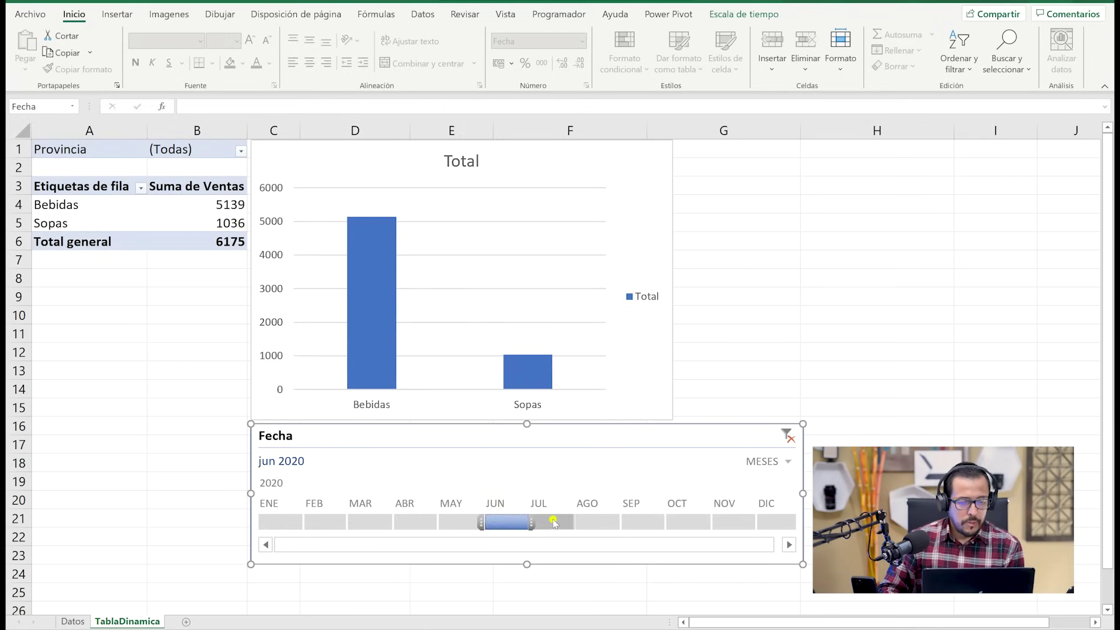
left_click(281, 521)
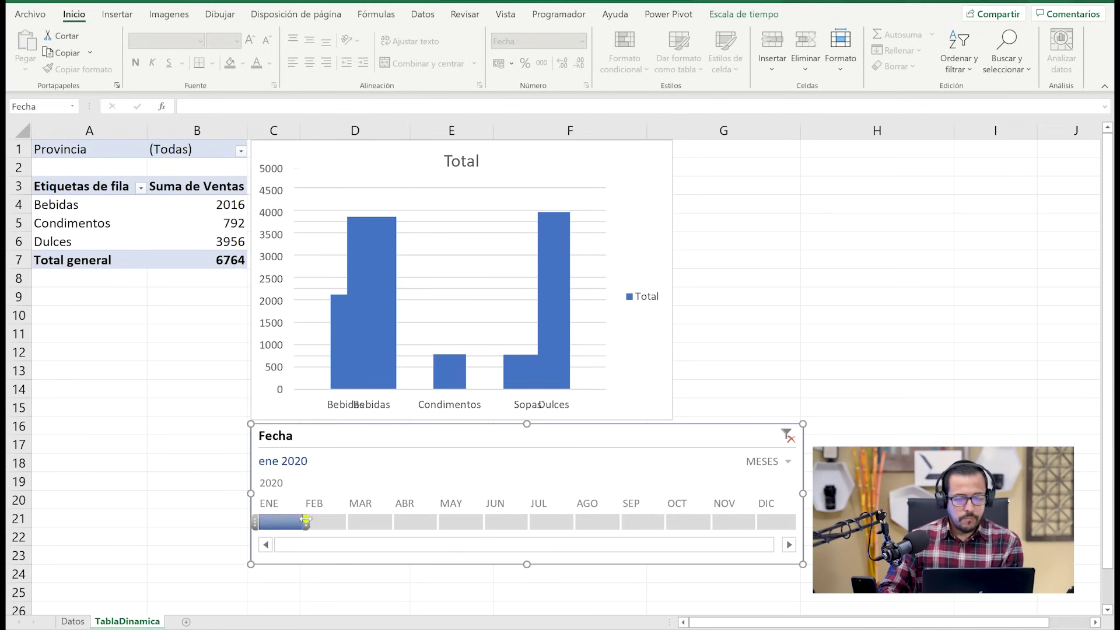